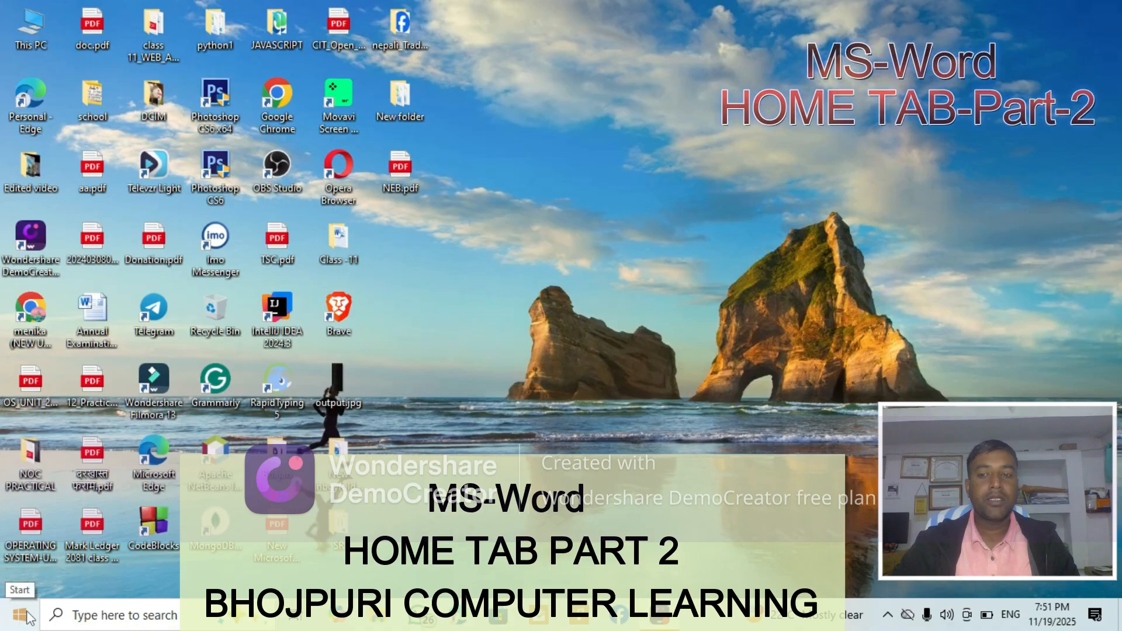
Step: Search the computer for "word" and launch Microsoft Word 2010
click(102, 619)
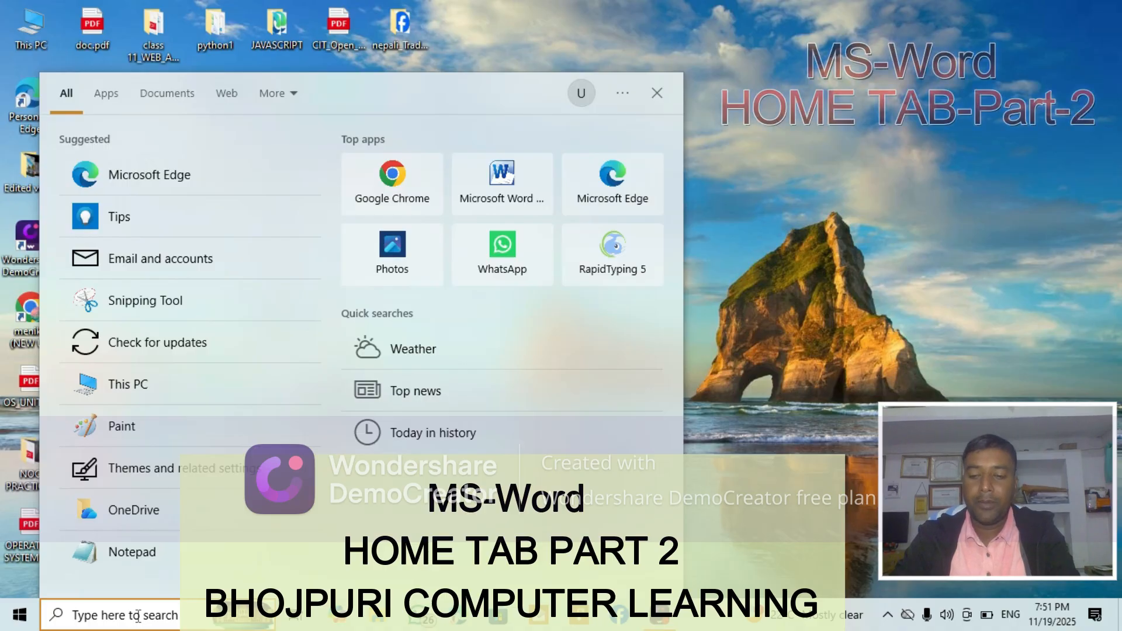
text(wor)
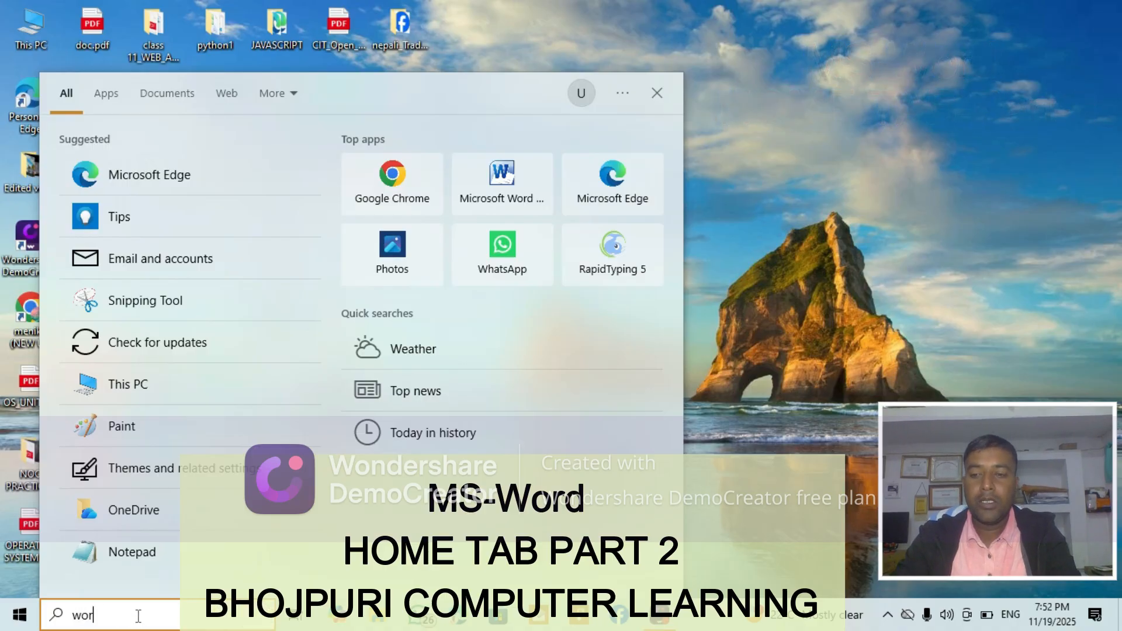
text(d)
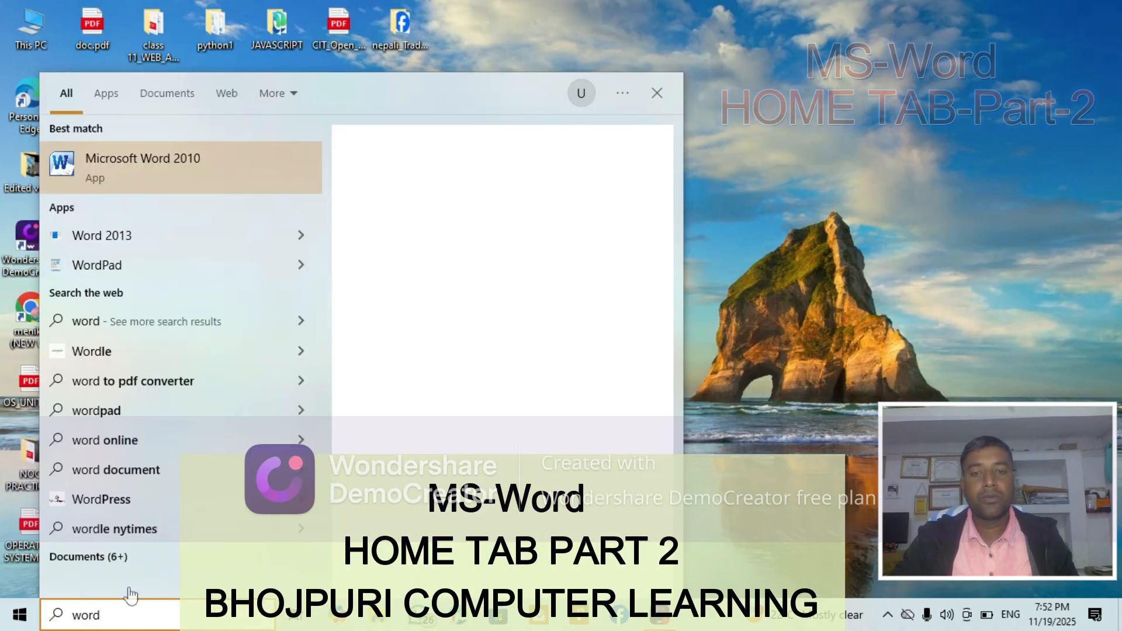
click(161, 168)
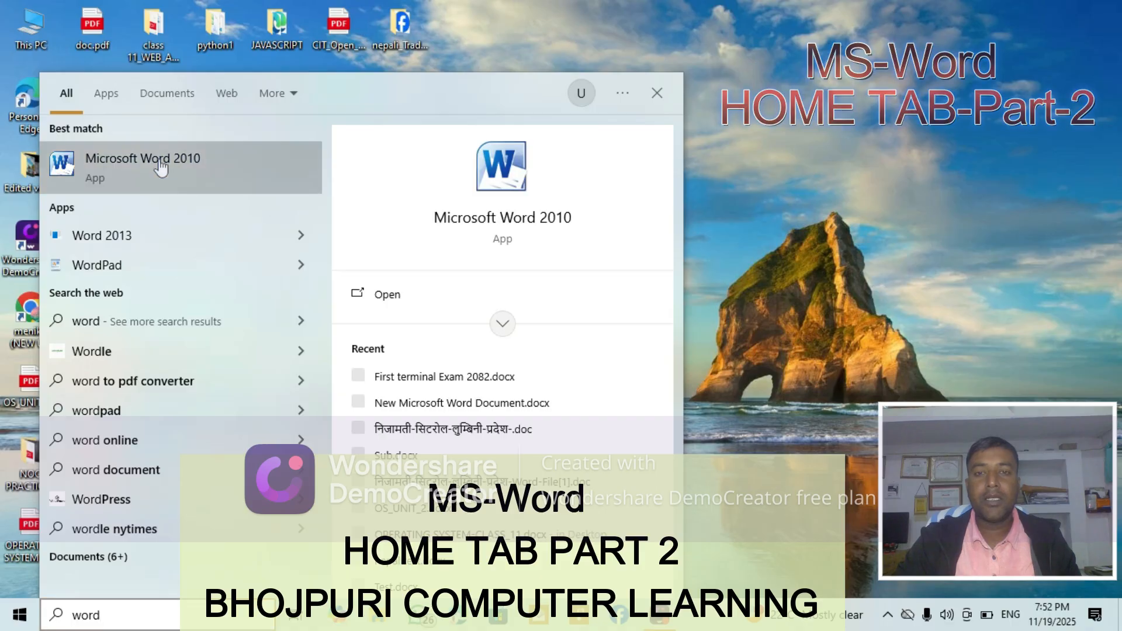
click(453, 201)
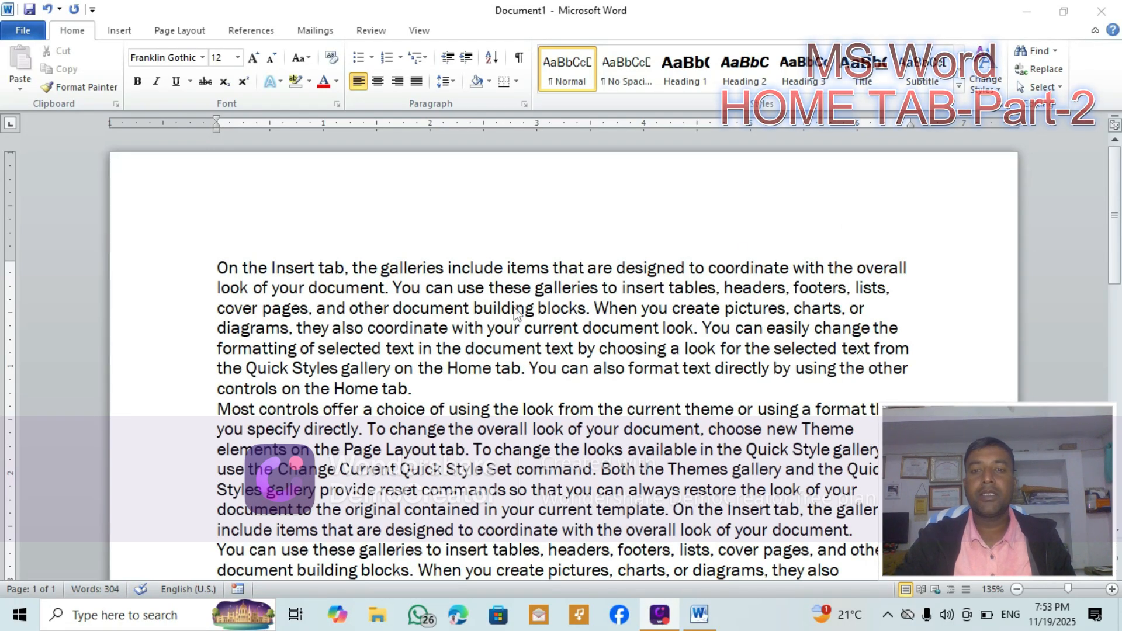
Step: Change the font of the whole document text to Arial
scroll(585, 327, down, 4)
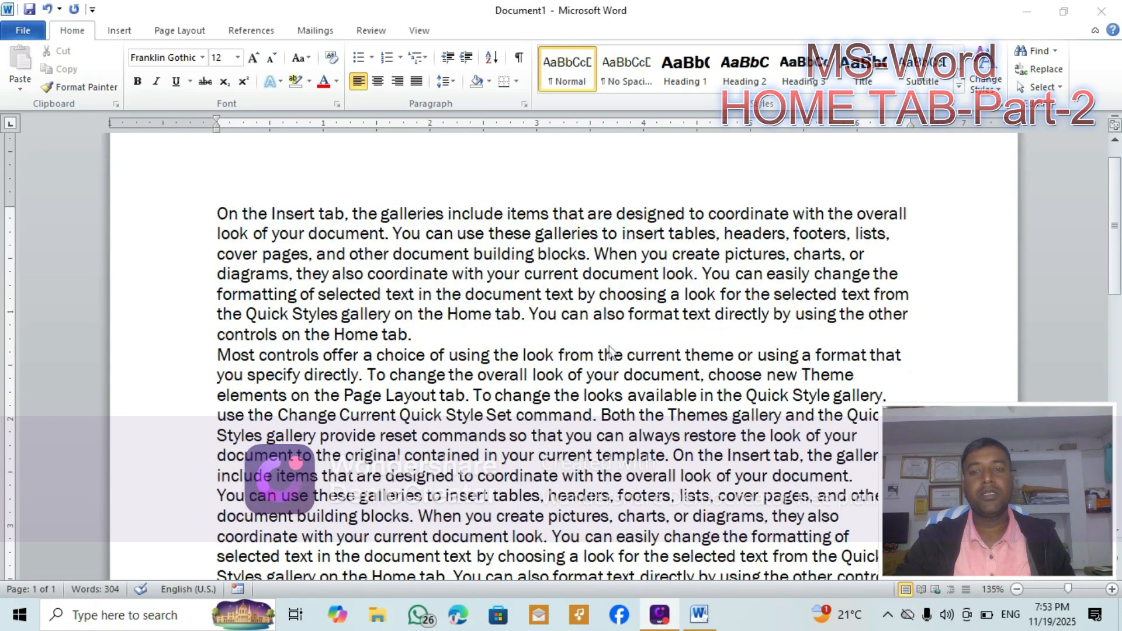
scroll(680, 383, up, 2)
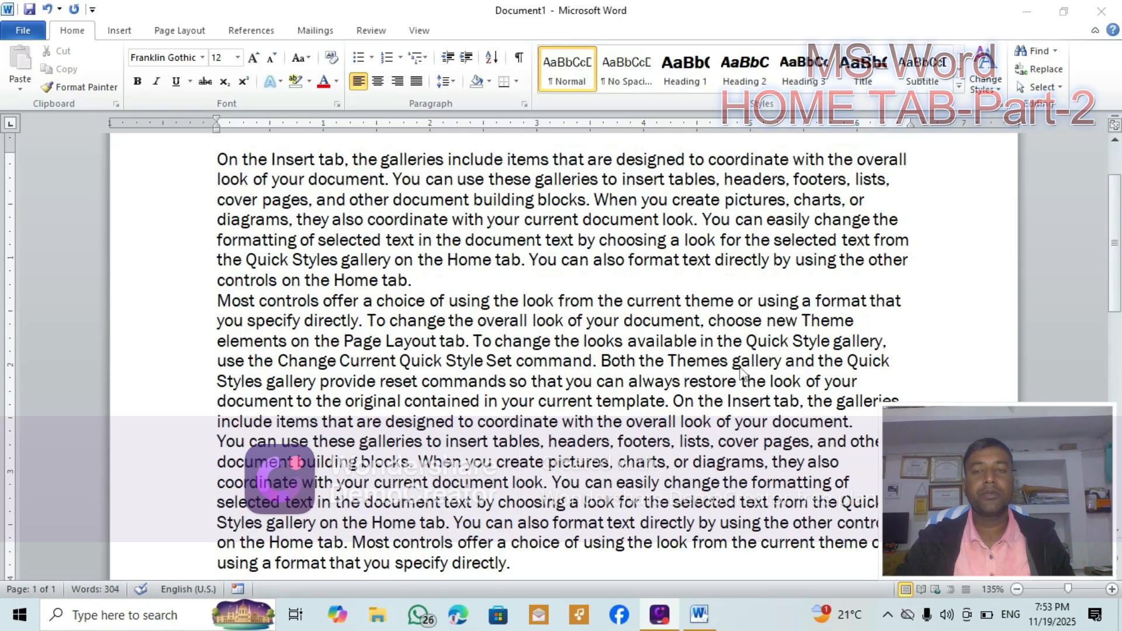
click(202, 58)
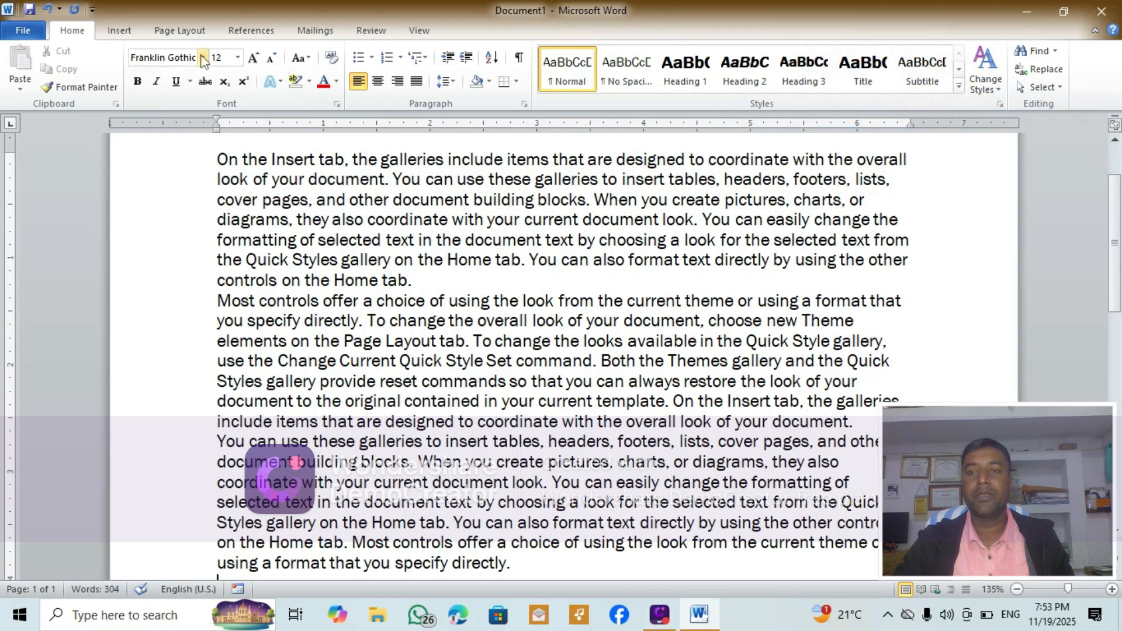
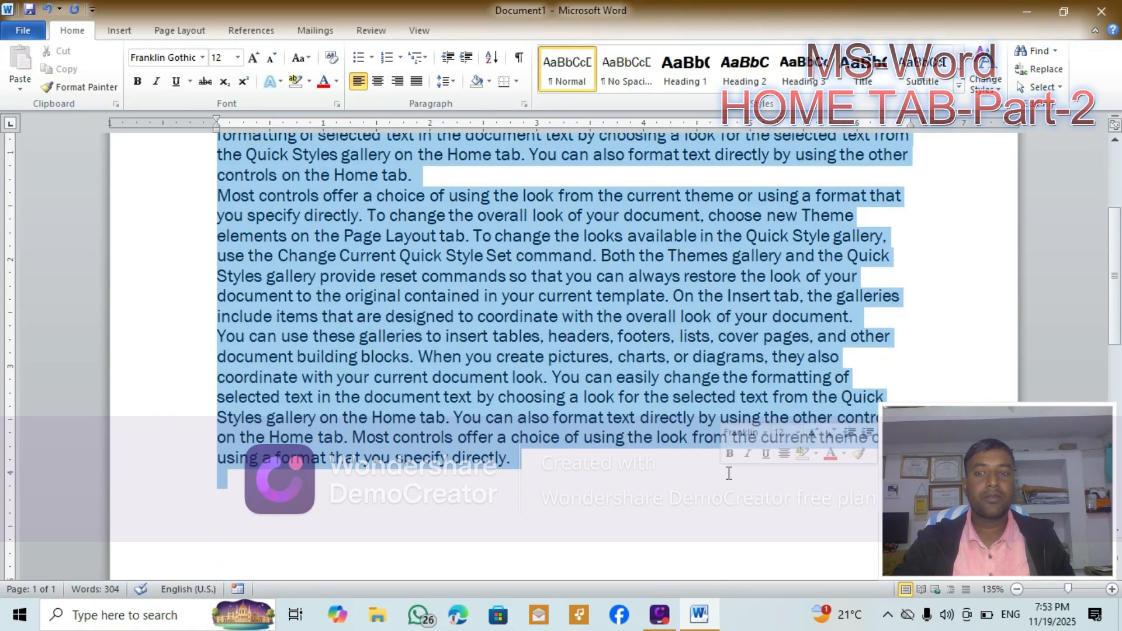
click(202, 57)
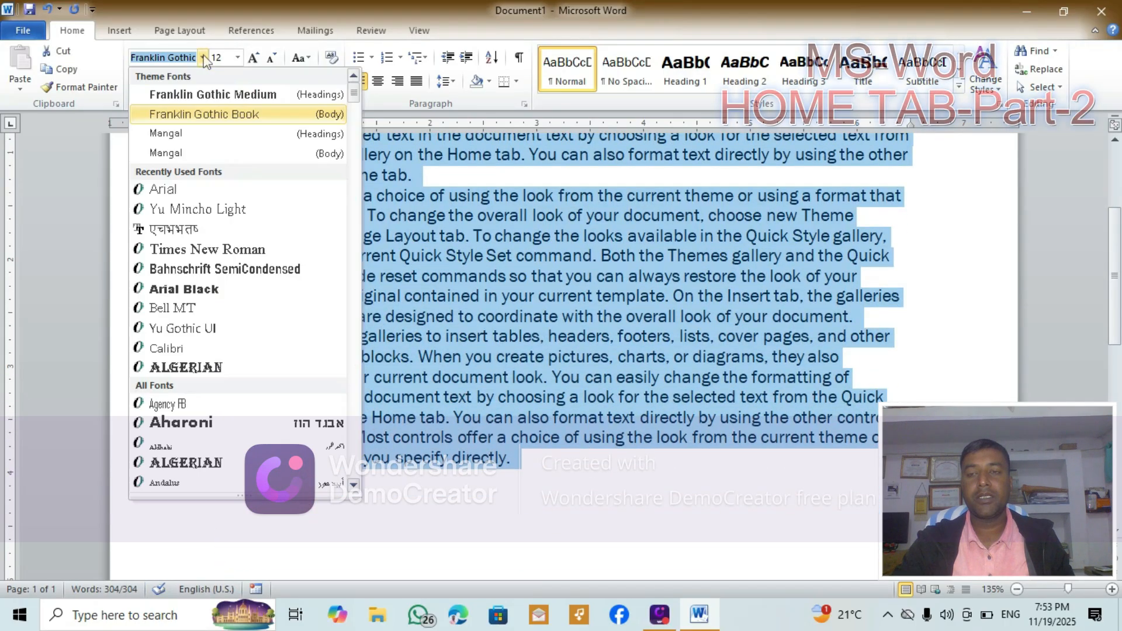
click(170, 189)
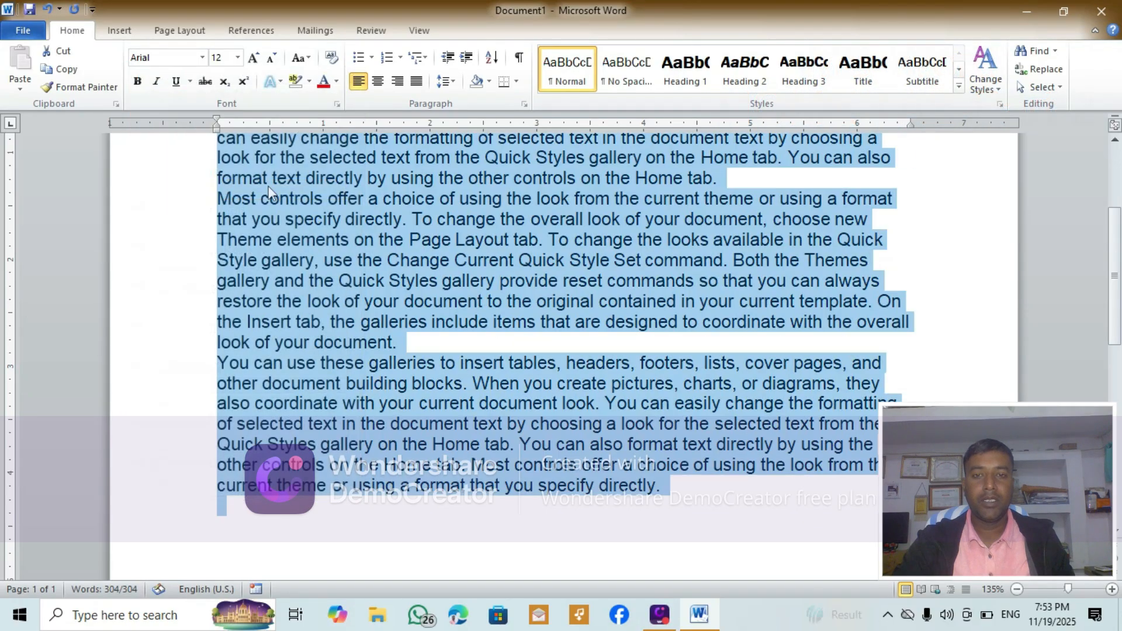
scroll(664, 285, up, 3)
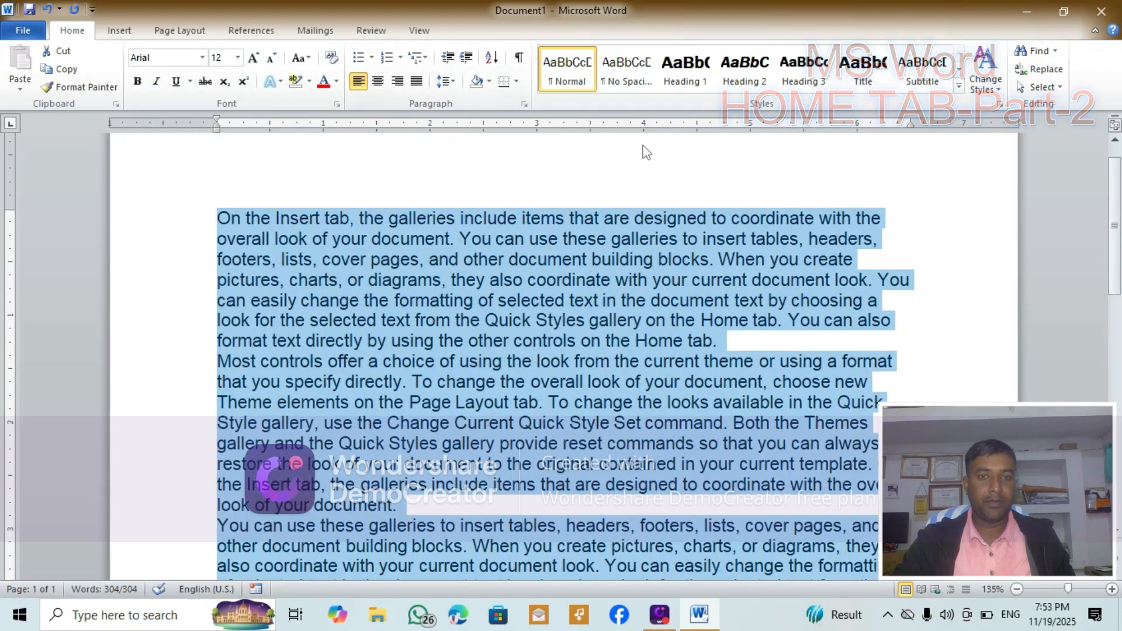
click(744, 158)
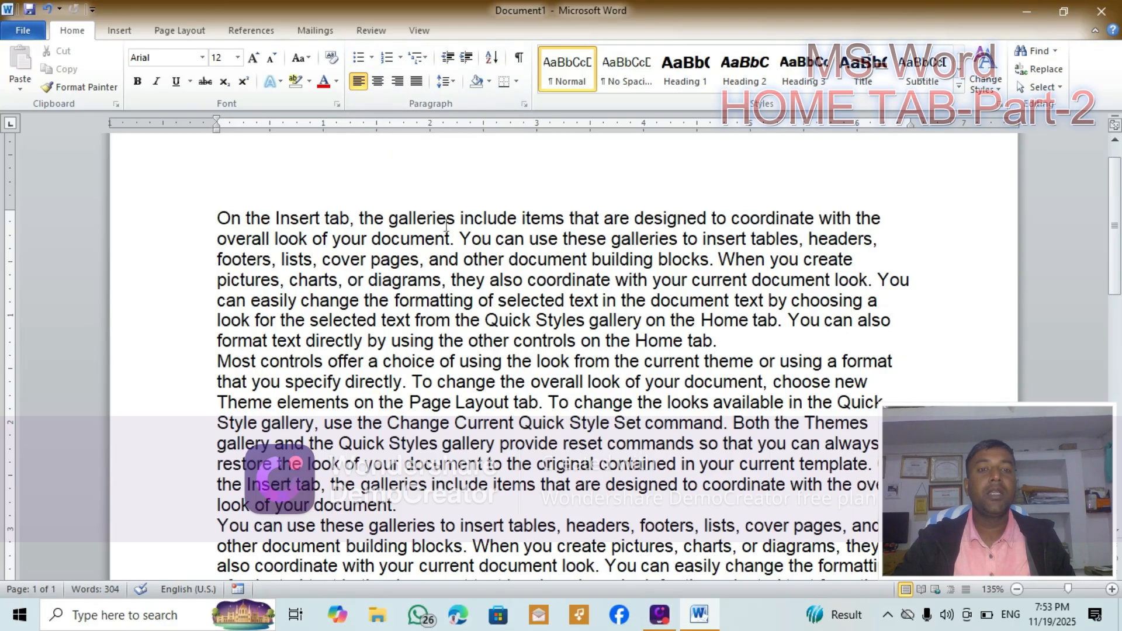
Step: Start a bulleted list with solid round bullets on the empty line below the last paragraph
scroll(622, 320, down, 2)
scroll(452, 343, down, 1)
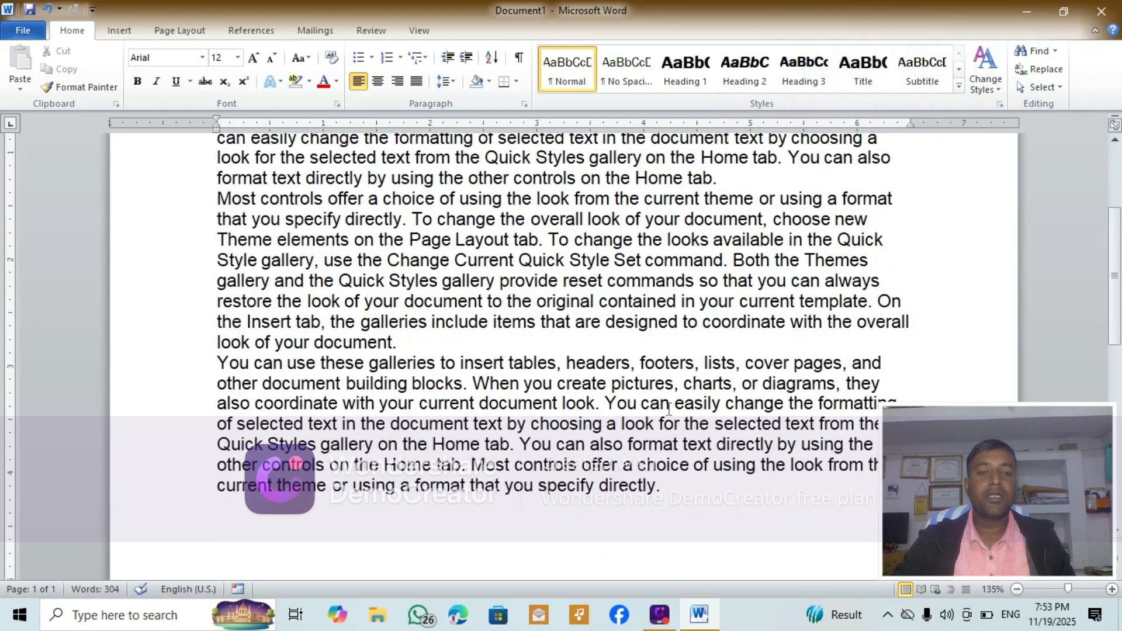
click(840, 483)
key(Return)
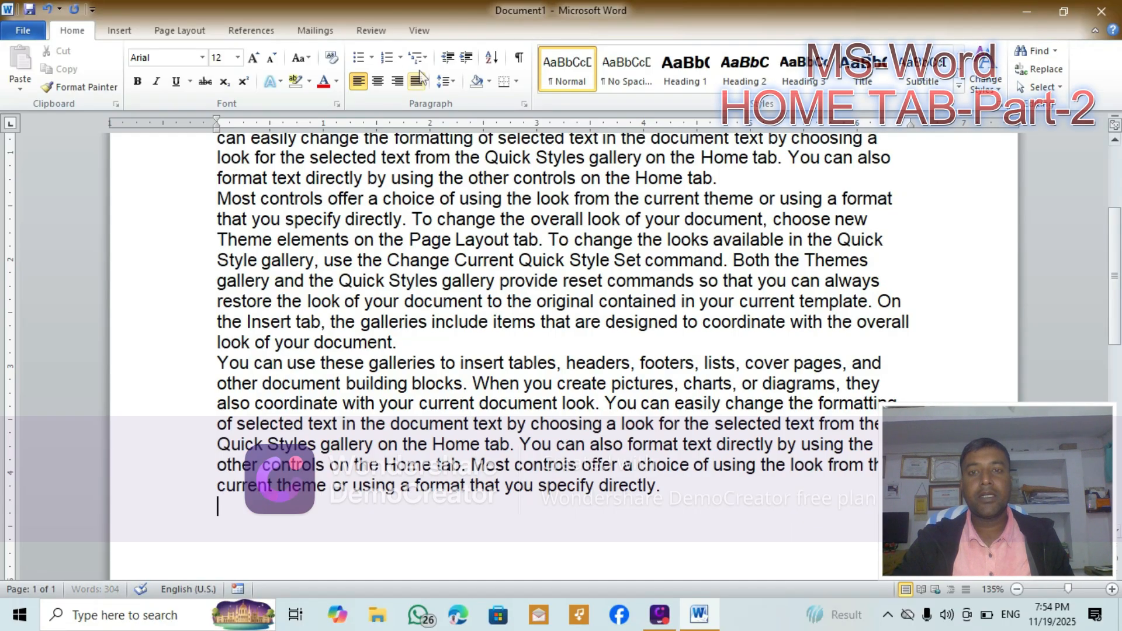
click(362, 58)
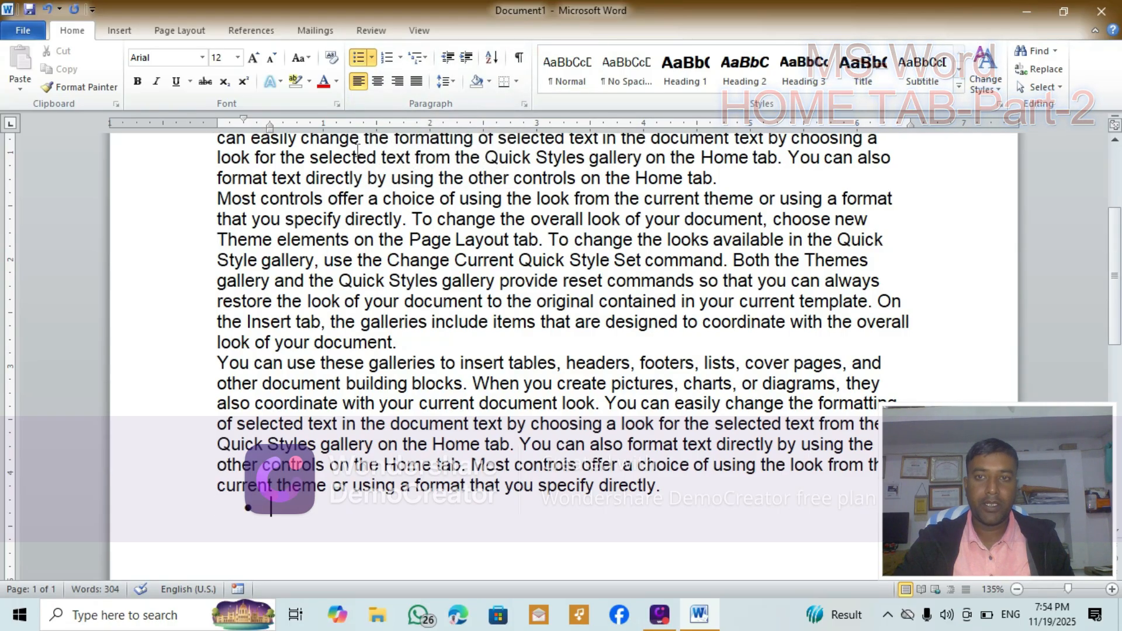
Step: Change the bullet of the new list line to the arrowhead symbol from the bullet library
click(371, 58)
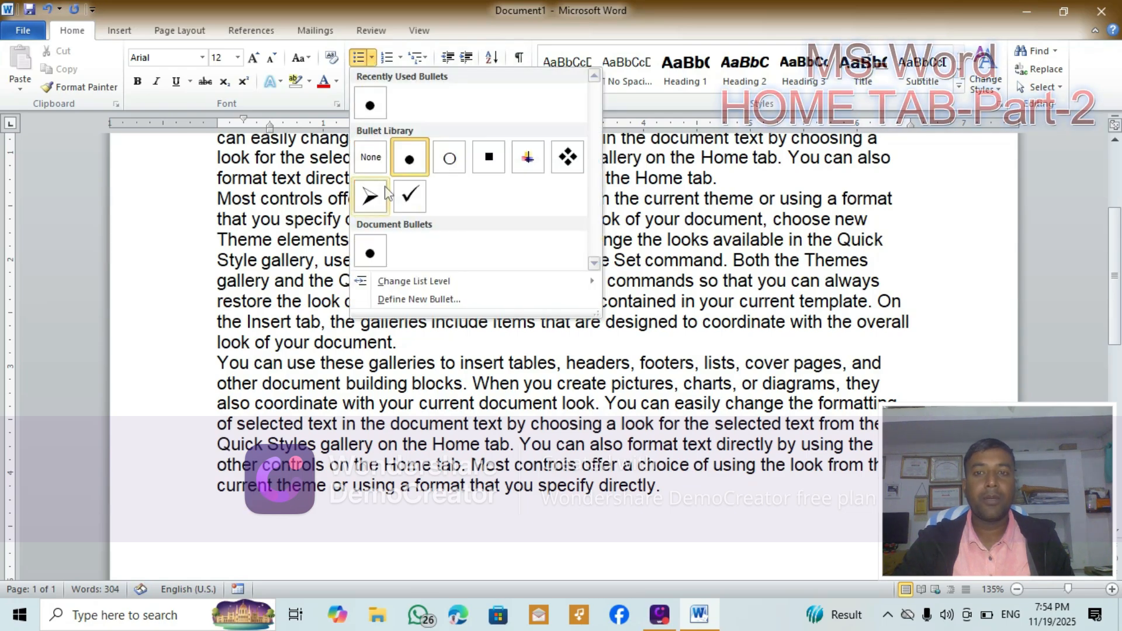
click(1028, 20)
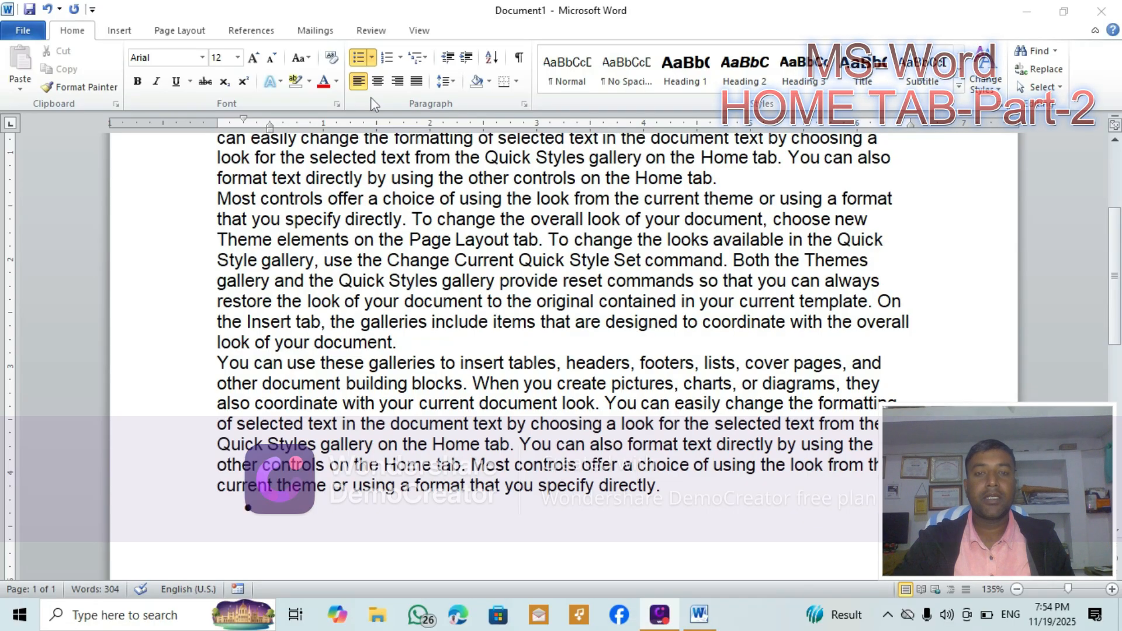
click(370, 60)
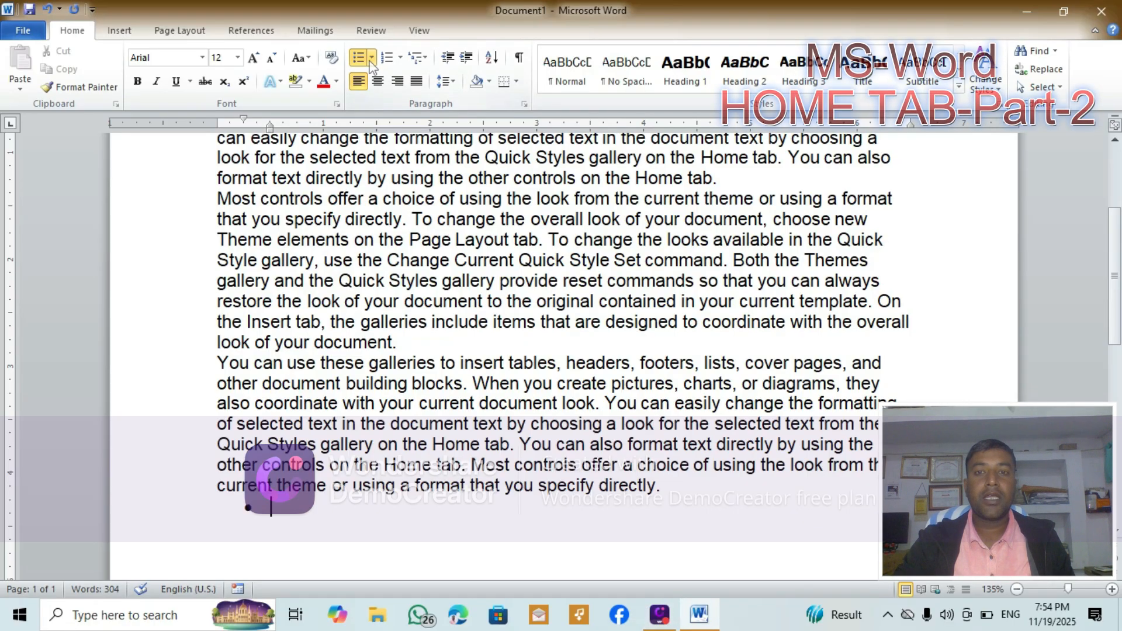
click(371, 59)
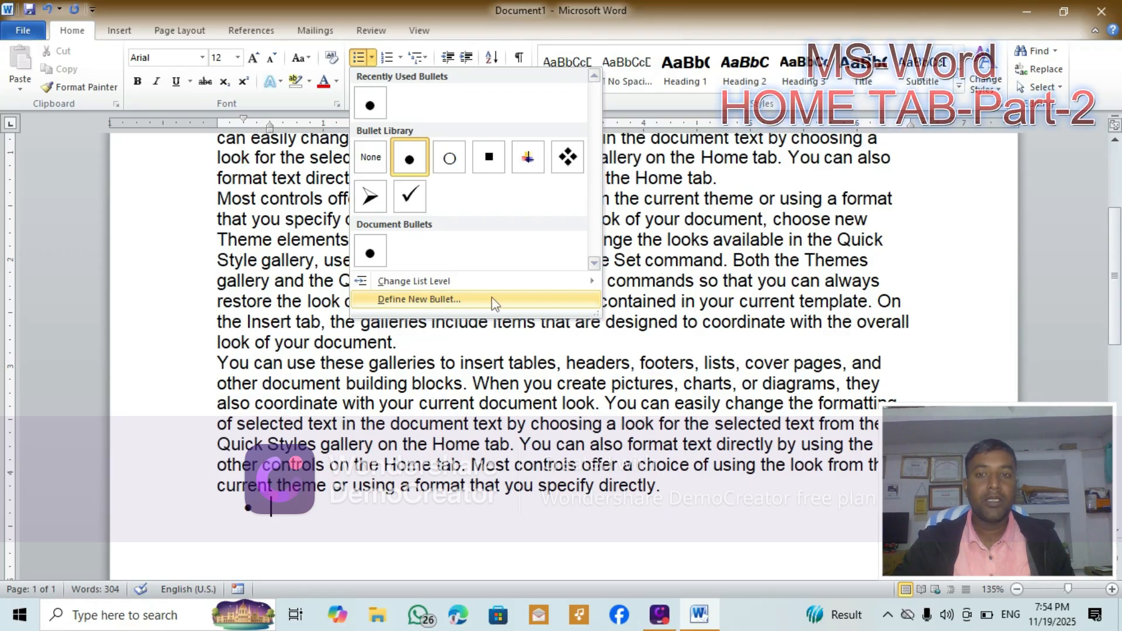
click(371, 198)
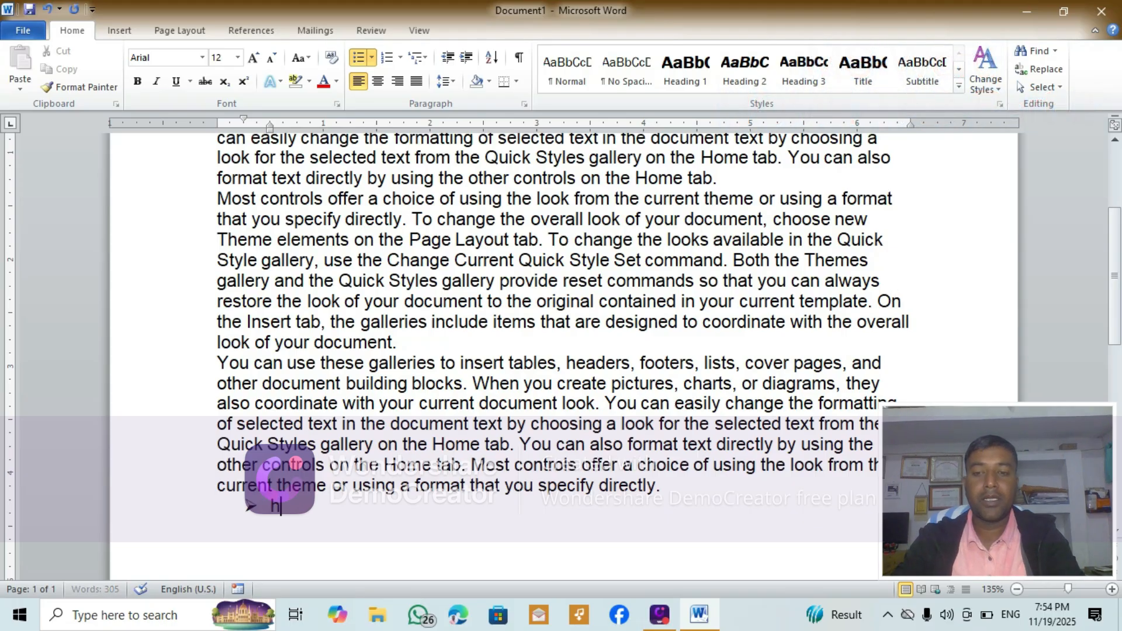
text(help)
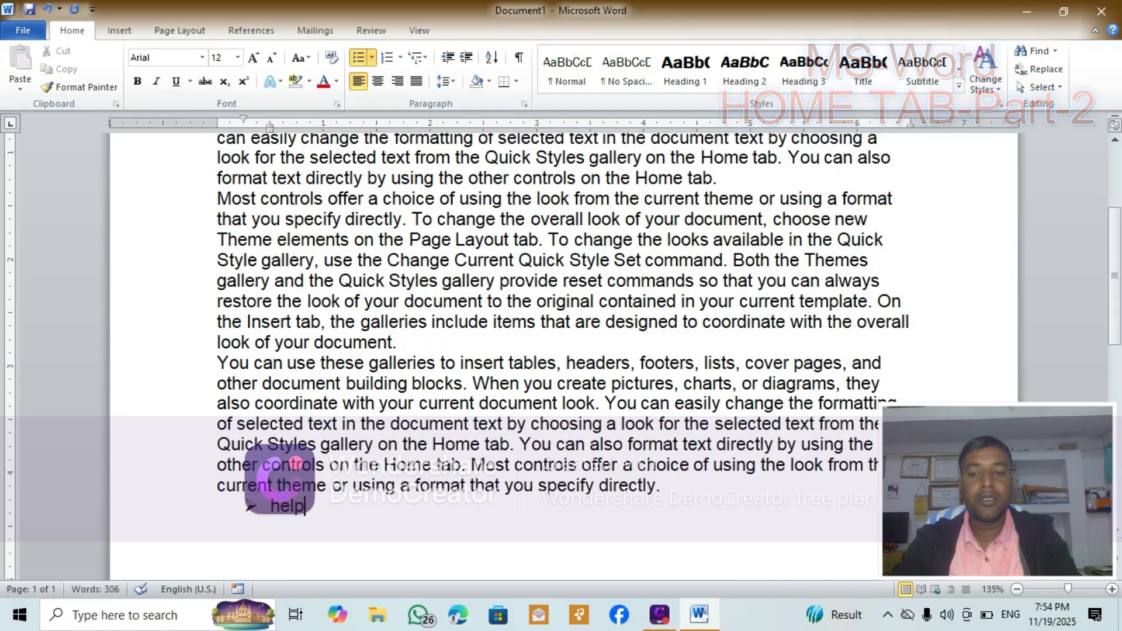
key(BackSpace)
key(BackSpace)
key(BackSpace)
key(BackSpace)
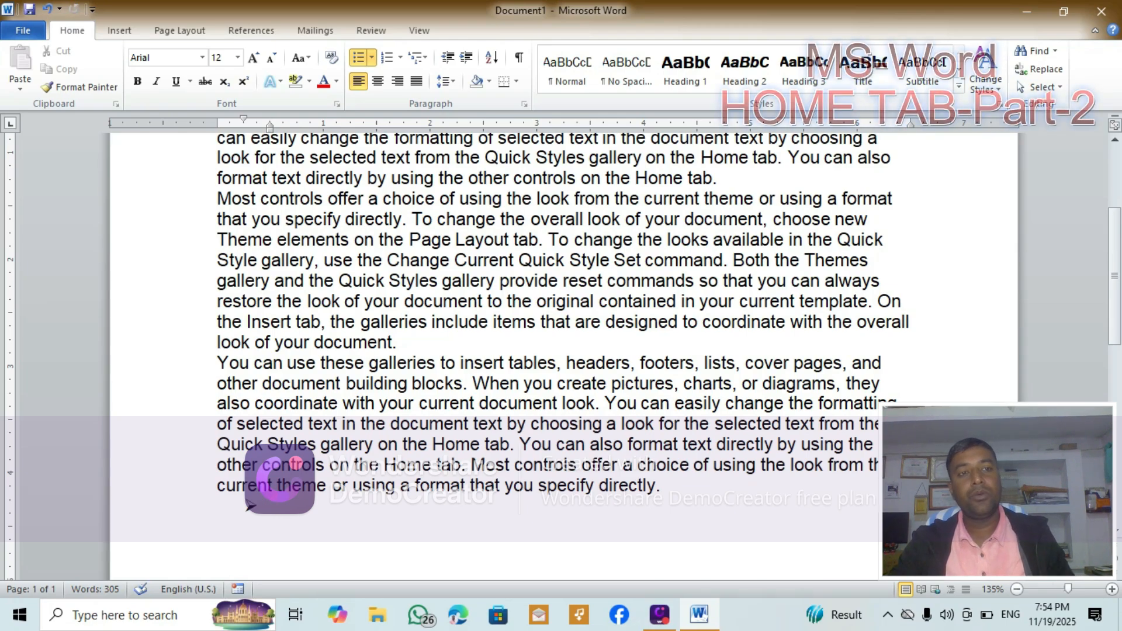
Step: Enter the list items copy, pen, book and bag on separate bulleted lines below the last paragraph
click(1026, 26)
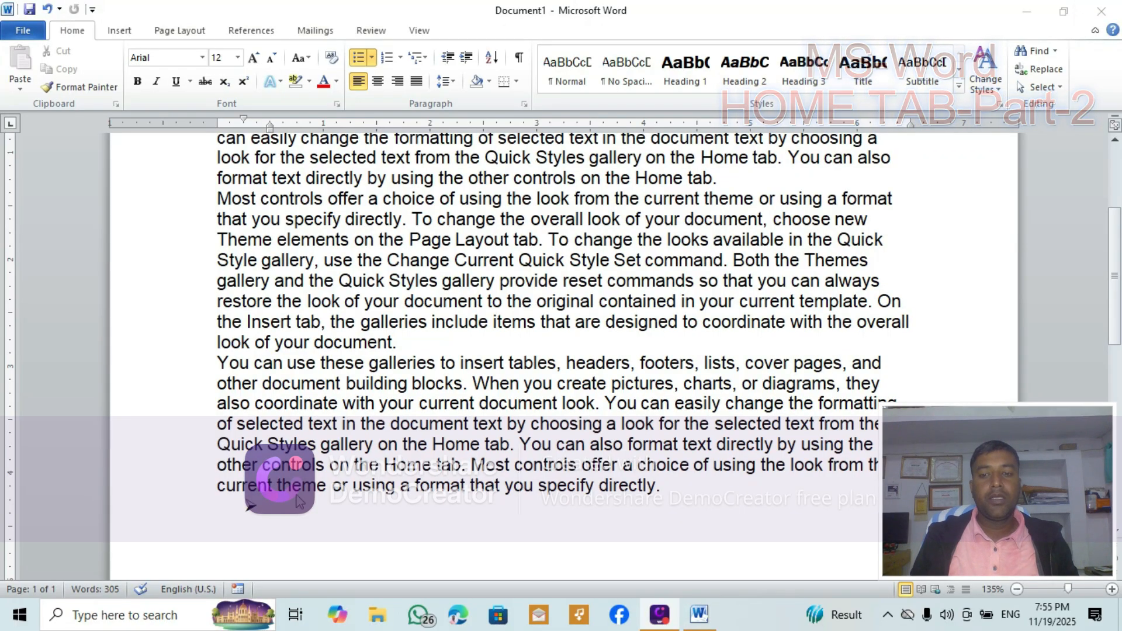
scroll(383, 492, down, 1)
scroll(336, 494, up, 2)
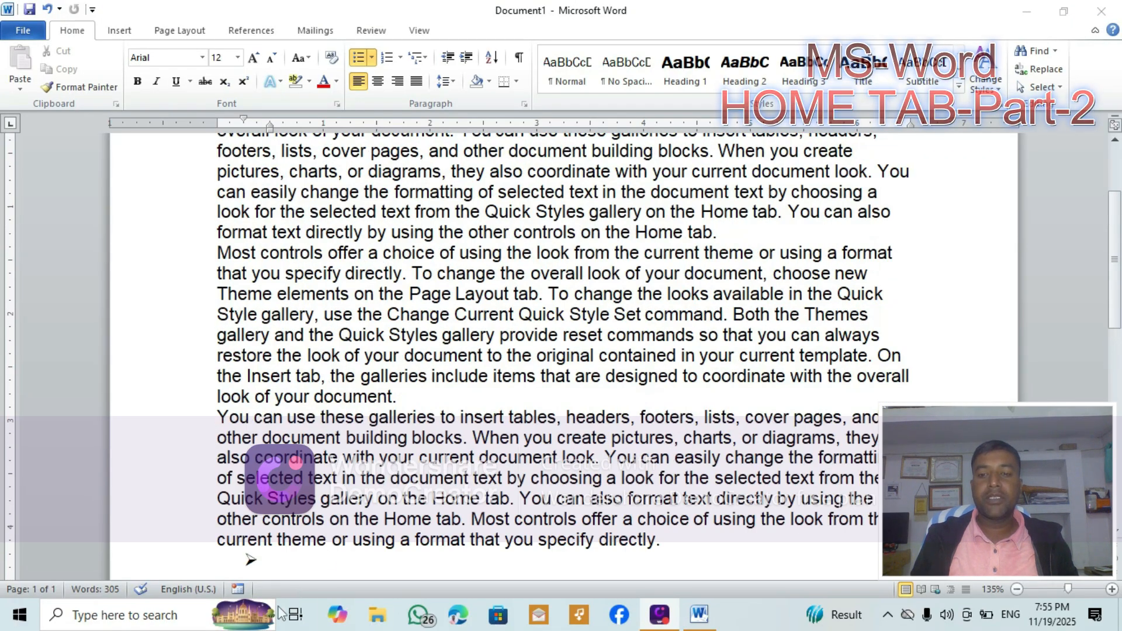
click(274, 566)
scroll(685, 508, down, 1)
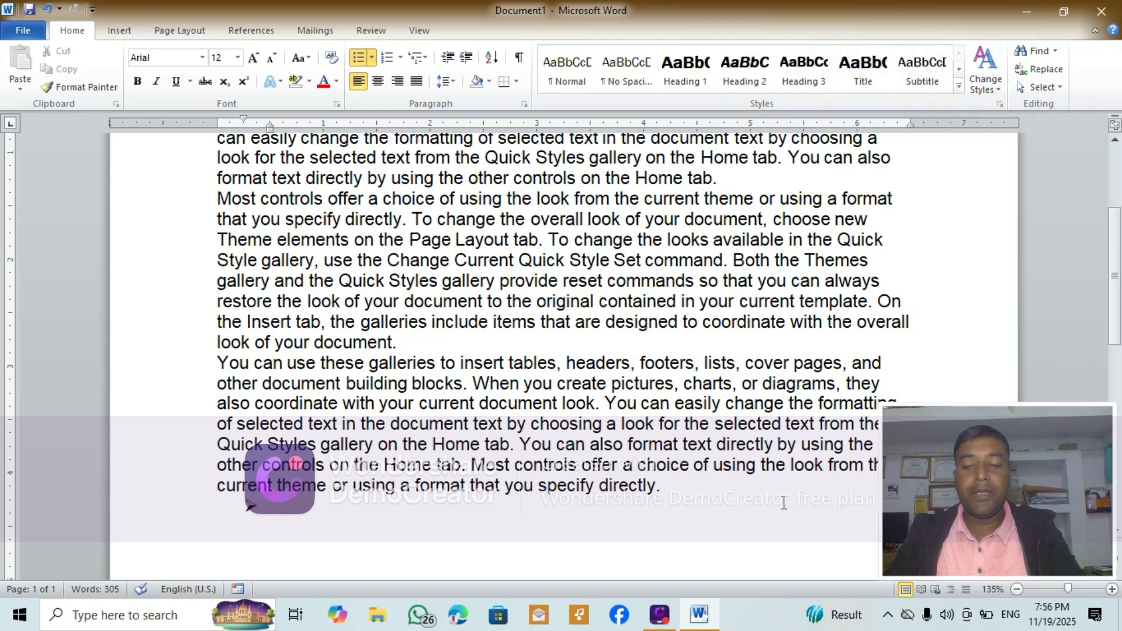
text(cop)
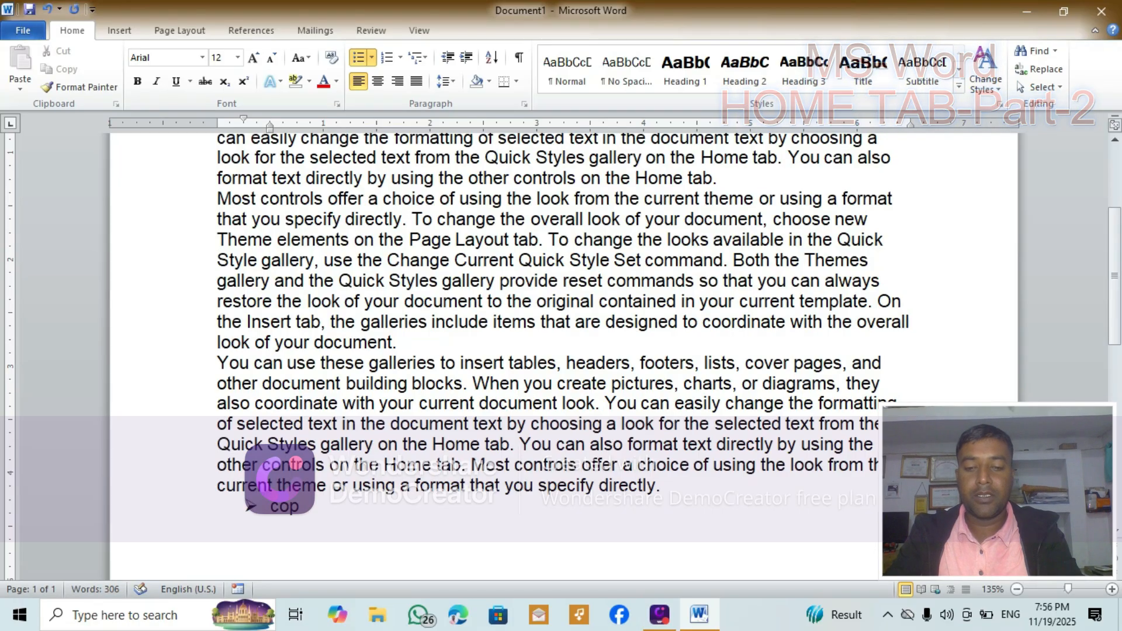
text(y)
key(Return)
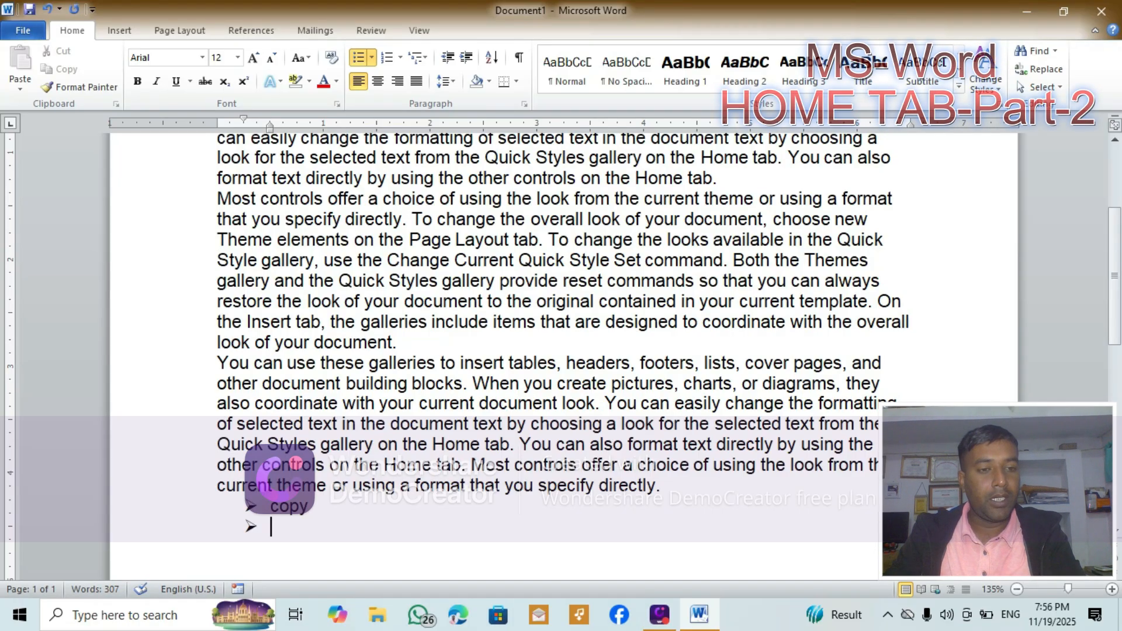
text(pen)
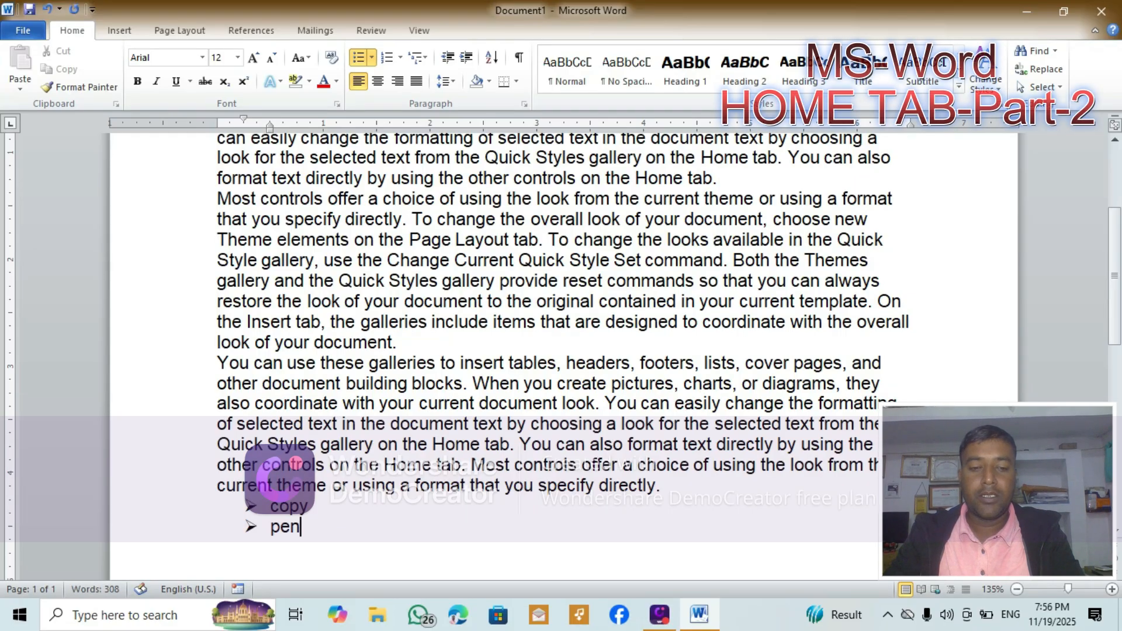
key(Return)
text(book)
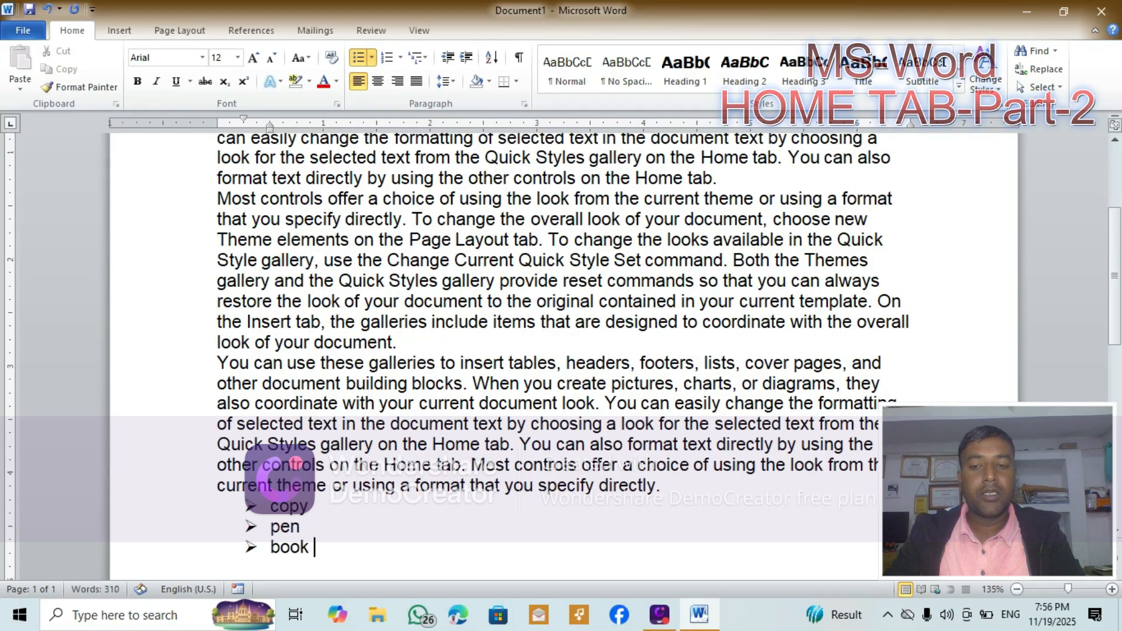
key(Return)
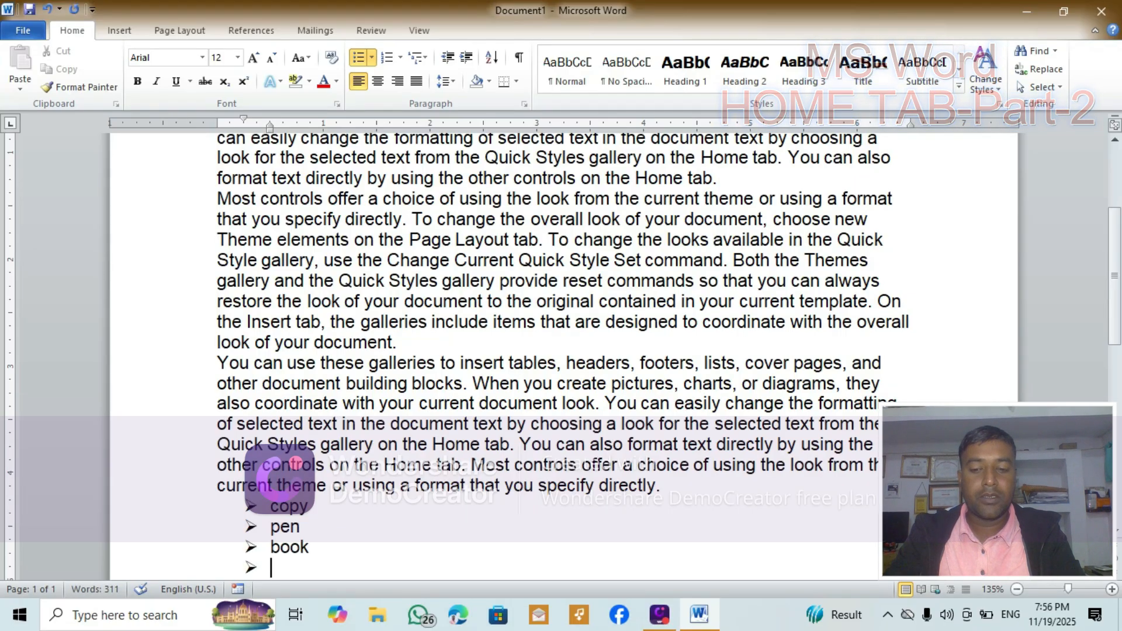
text(bag)
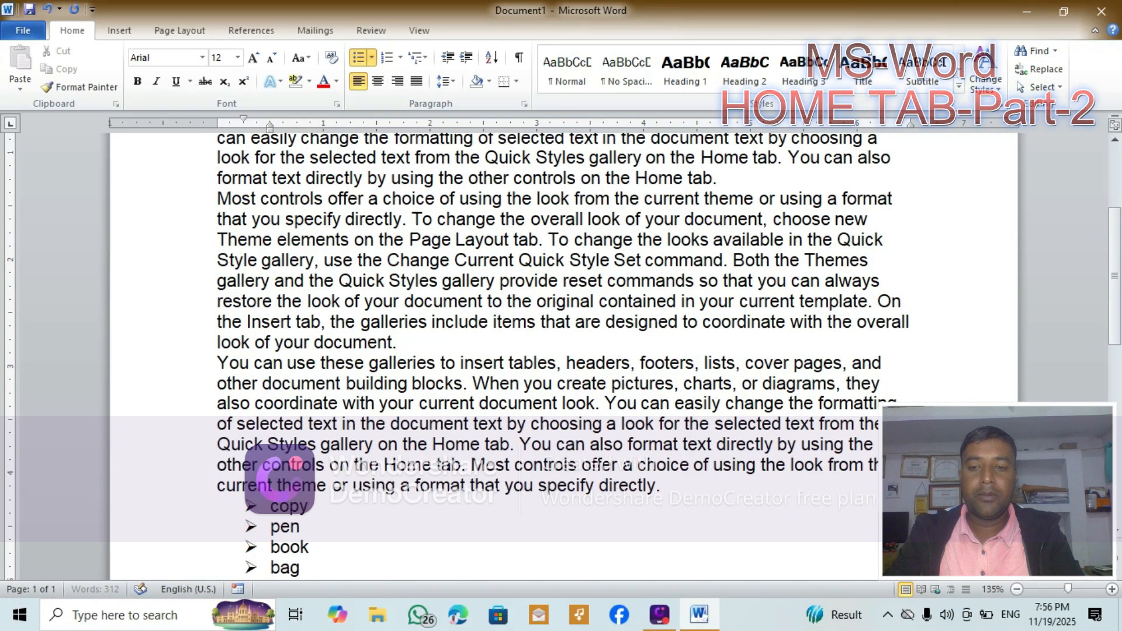
key(Return)
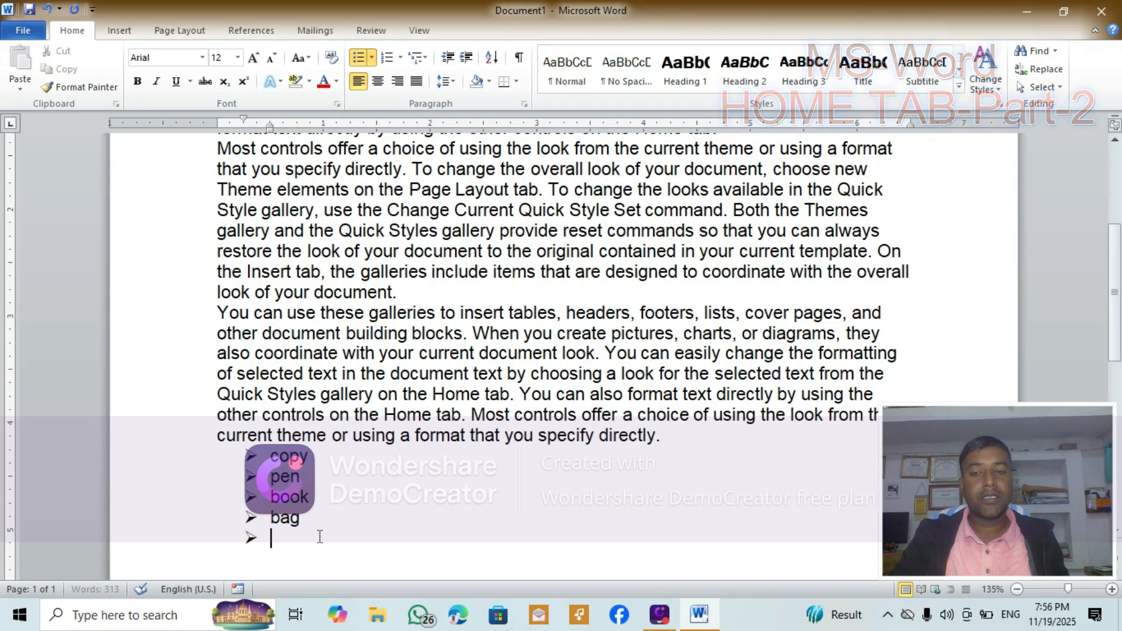
Step: Change the bullets of the list items copy, pen, book and bag to the four-diamond symbol from the bullet library
drag(320, 536, 259, 461)
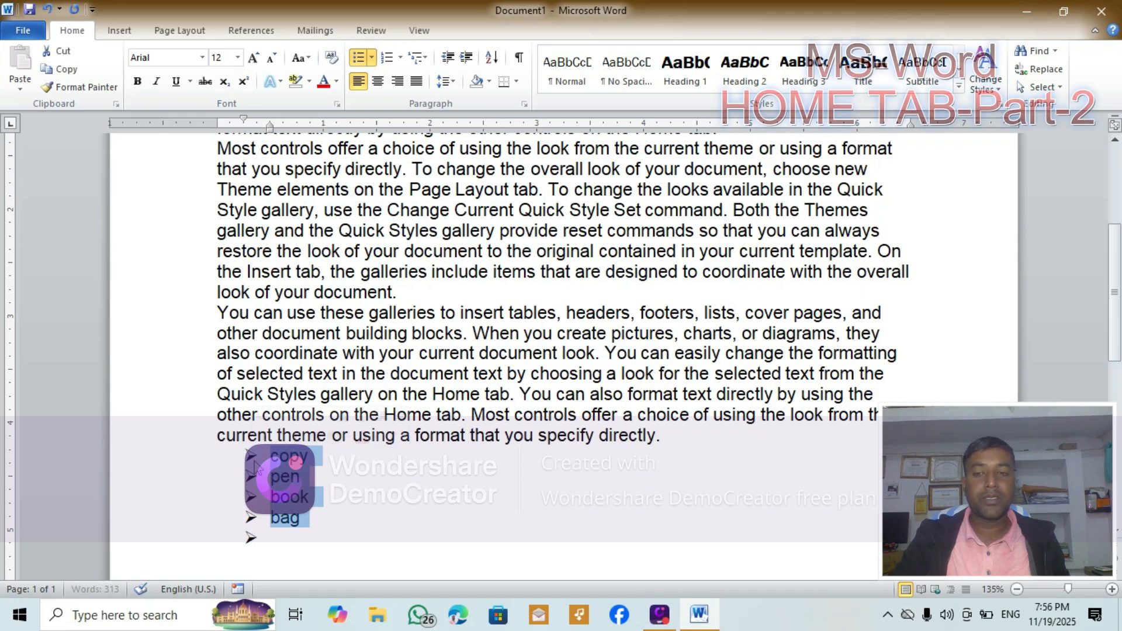
click(371, 57)
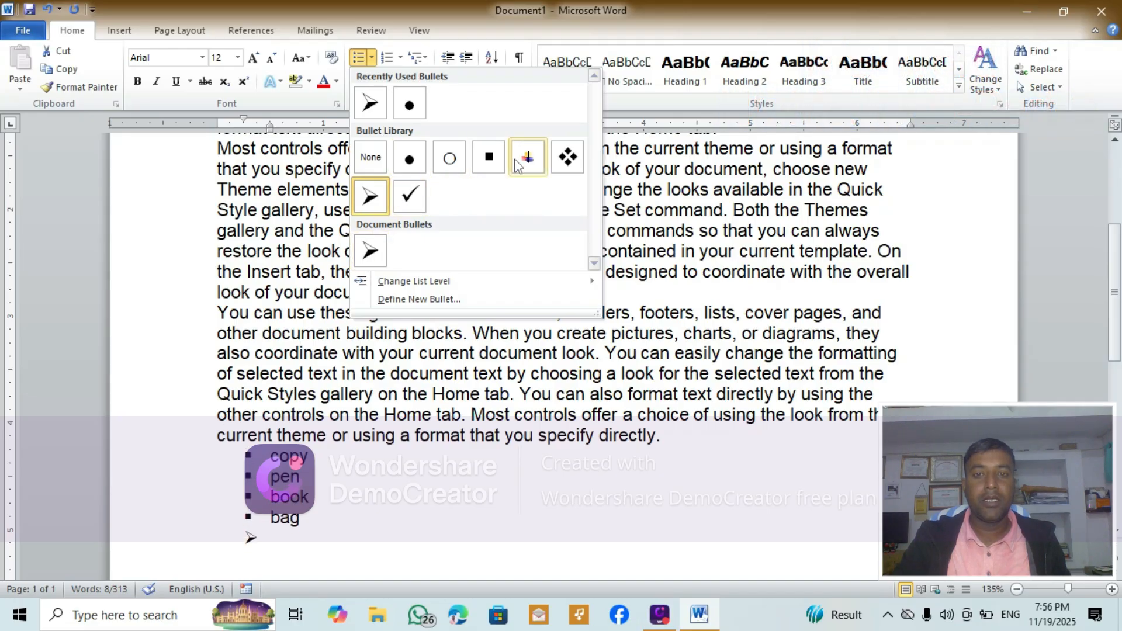
click(564, 159)
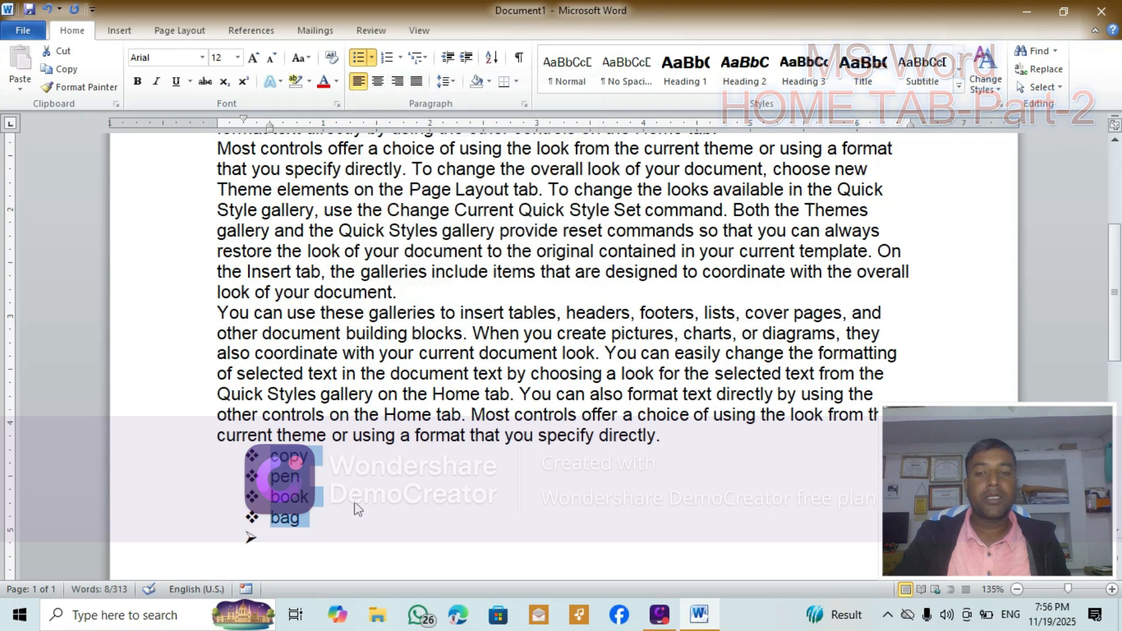
Step: End the bulleted list after bag, removing the leftover bullets below it and adding an empty unbulleted line
click(324, 517)
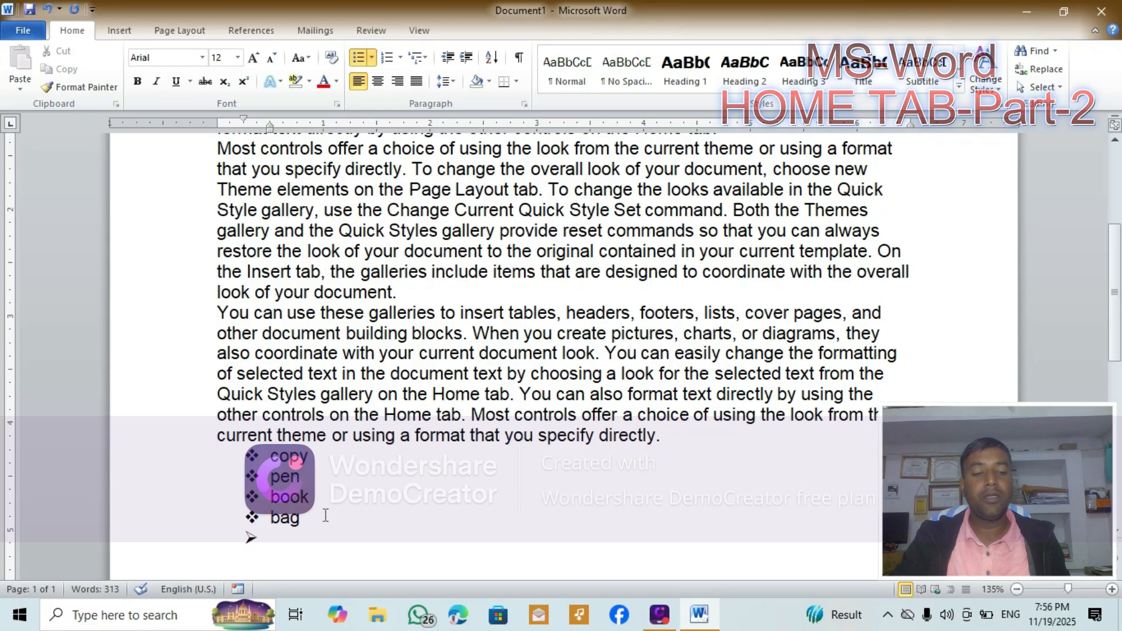
key(Return)
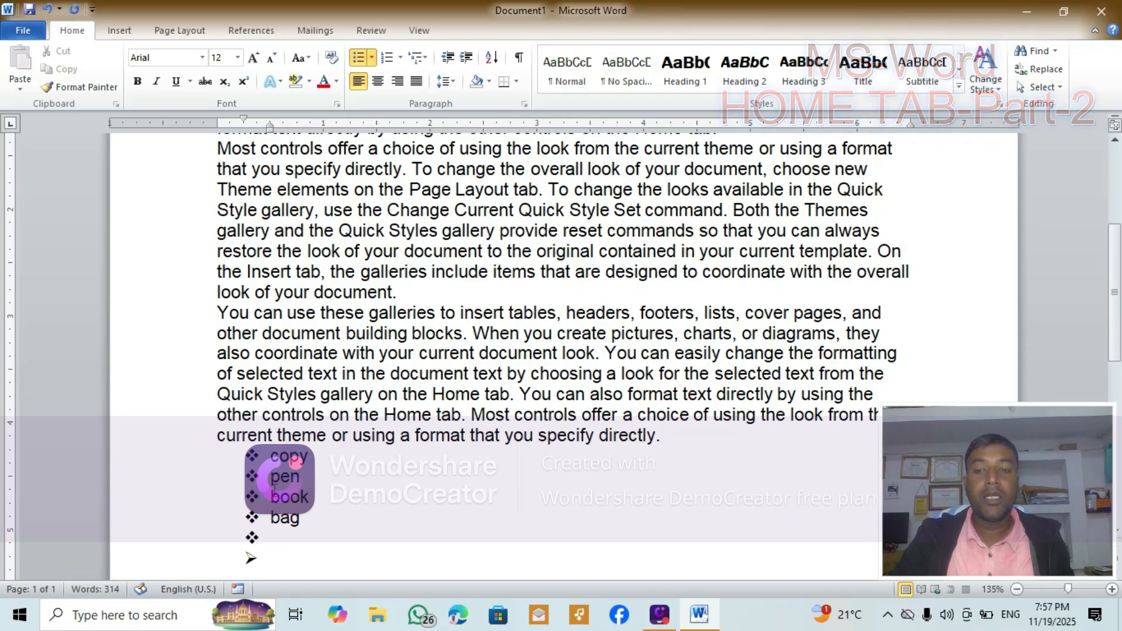
key(BackSpace)
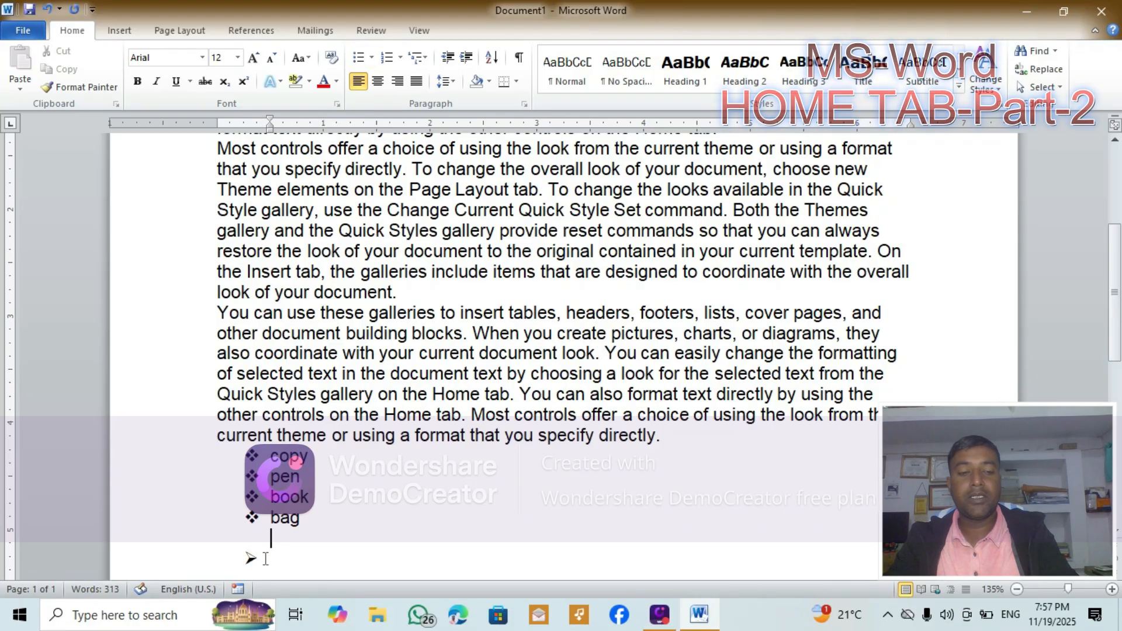
key(BackSpace)
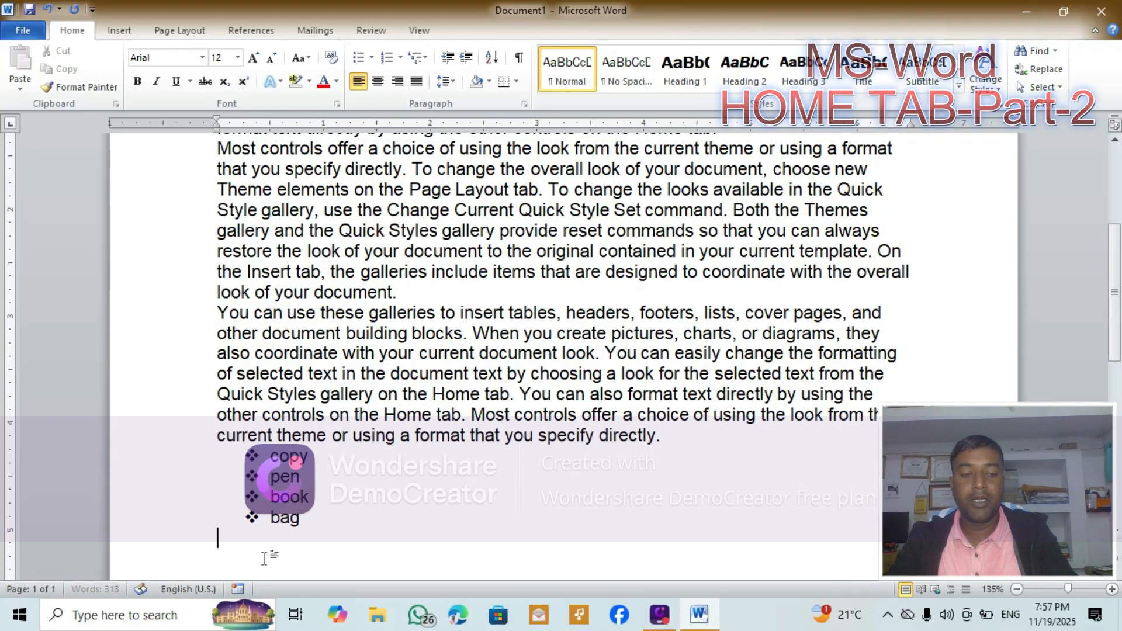
key(Return)
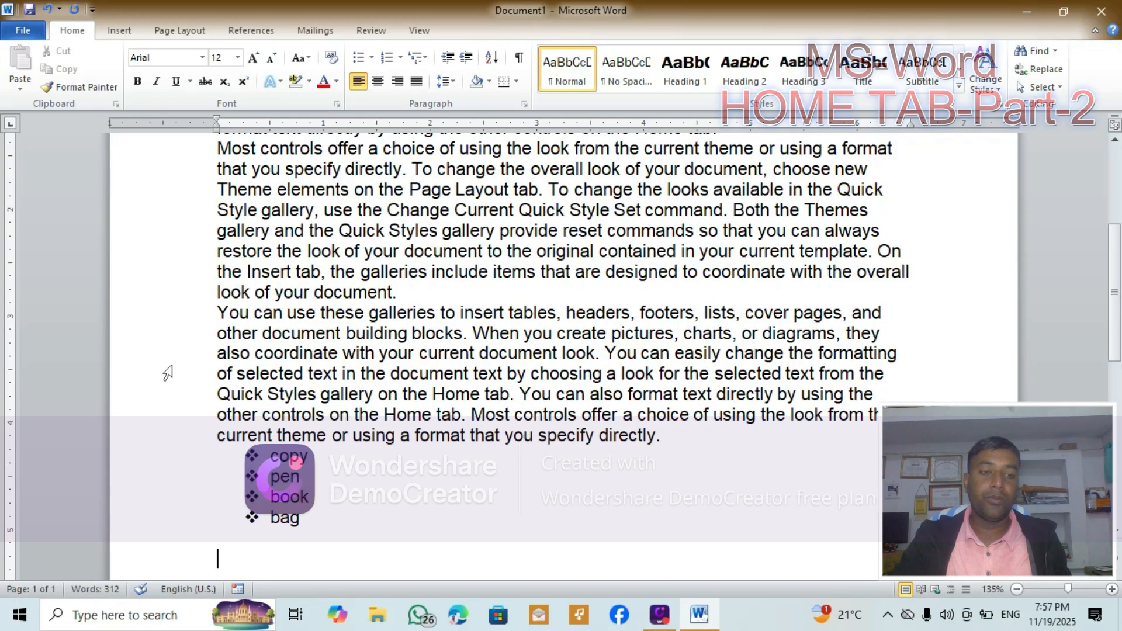
Step: Apply the uppercase Roman numeral number format (I., II., III.) to the empty line below the bulleted list
click(399, 58)
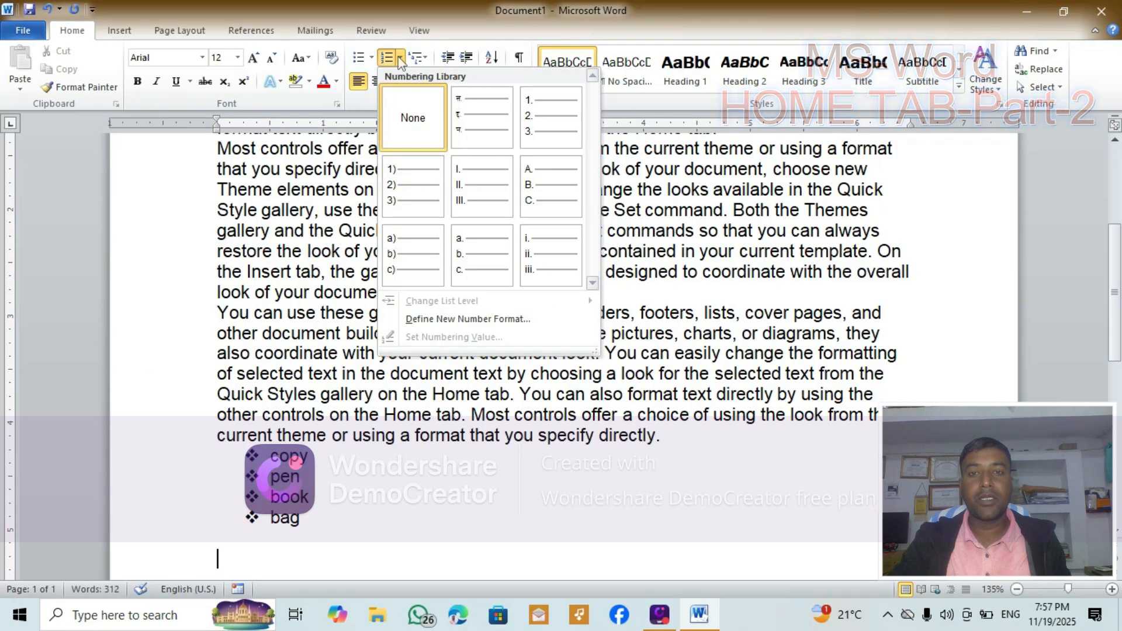
click(1024, 28)
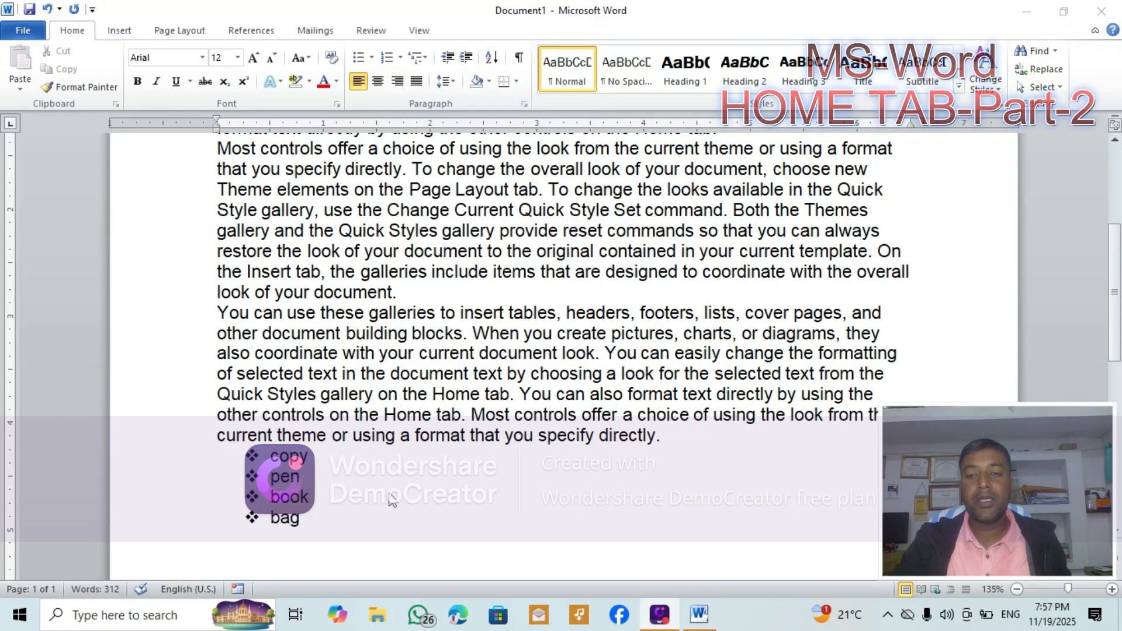
click(400, 58)
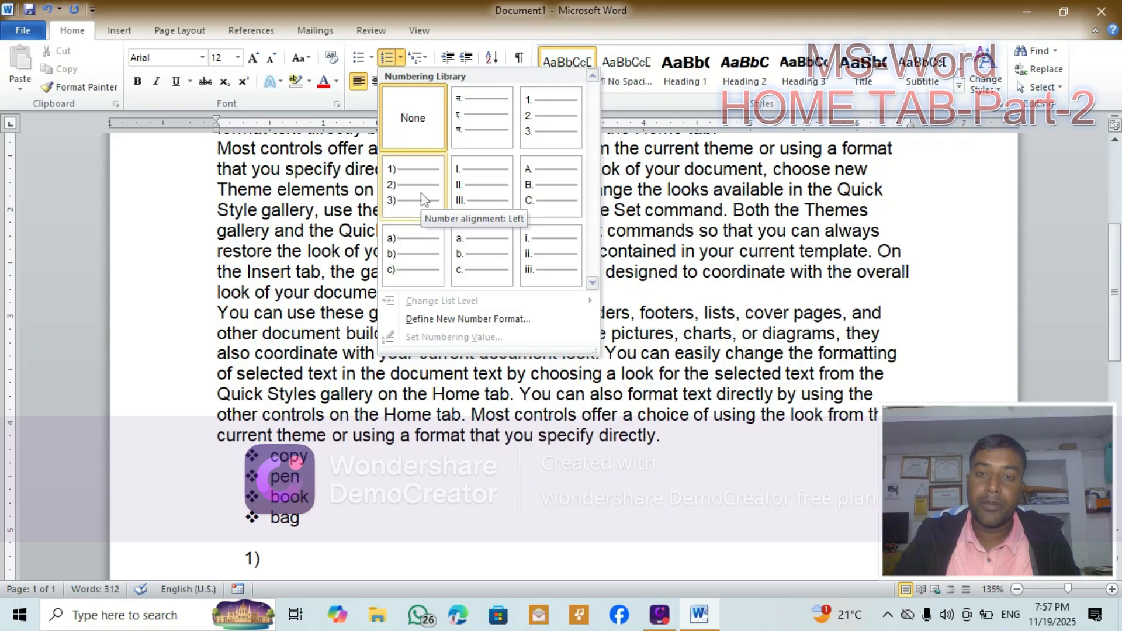
click(459, 194)
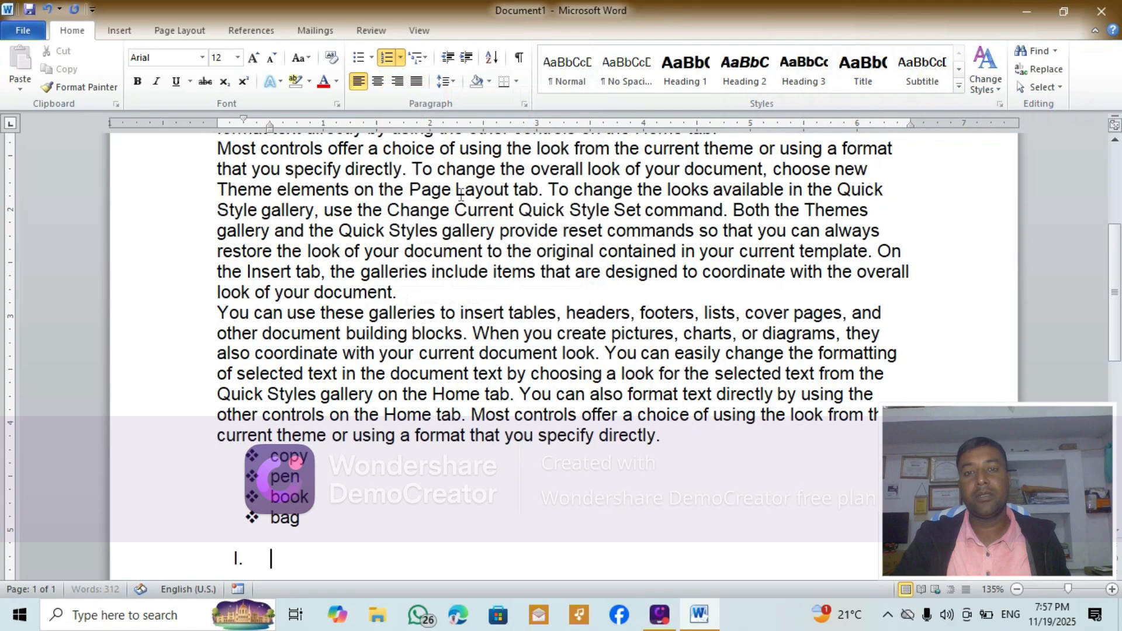
Step: Switch the list line to the 1), 2), 3) number format and enter copy, pen, book and bag as separate items
click(400, 56)
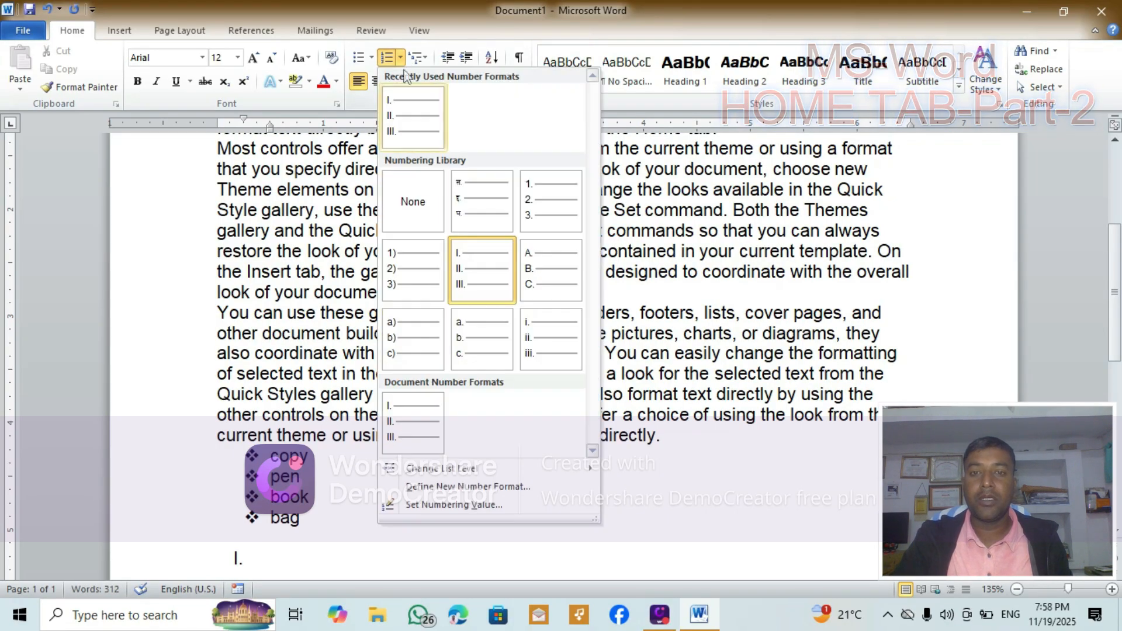
click(433, 266)
text(c)
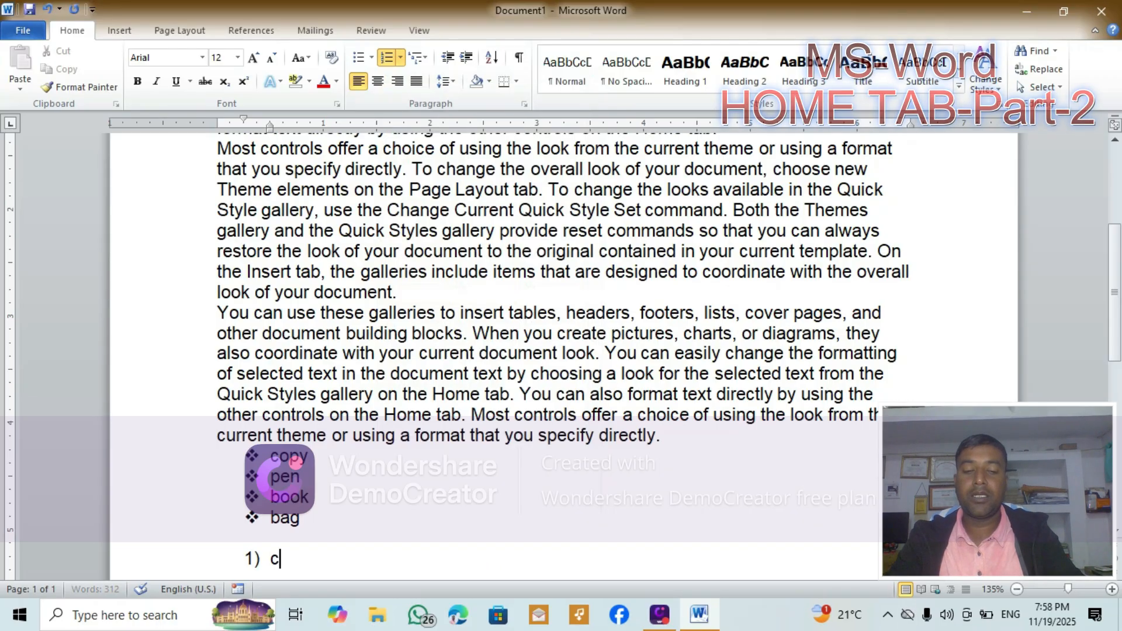
text(opy)
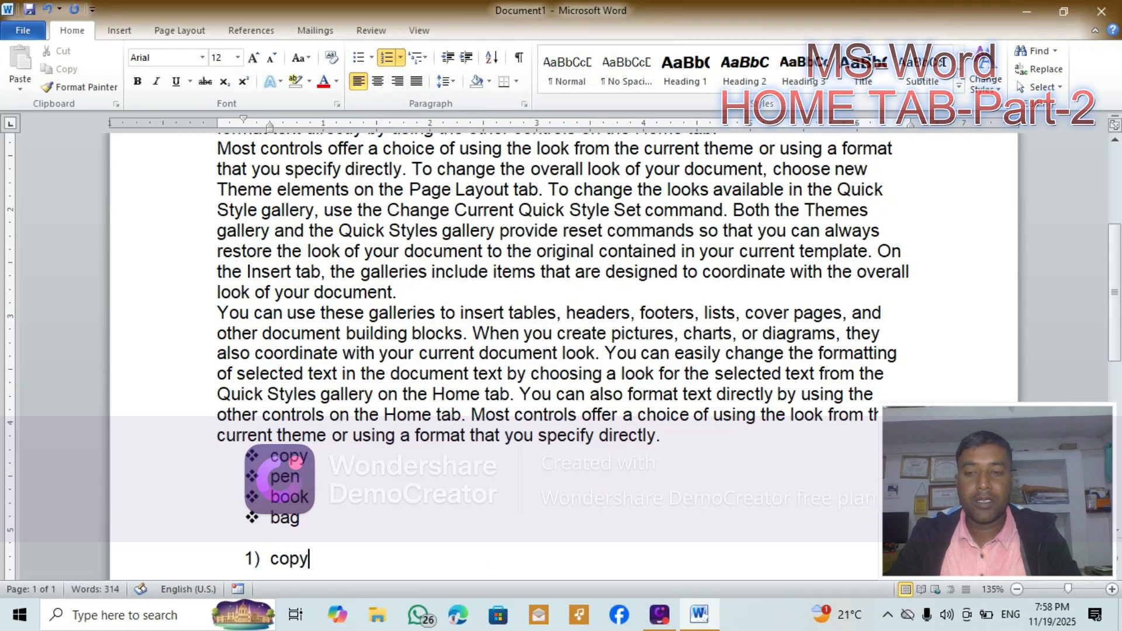
key(Return)
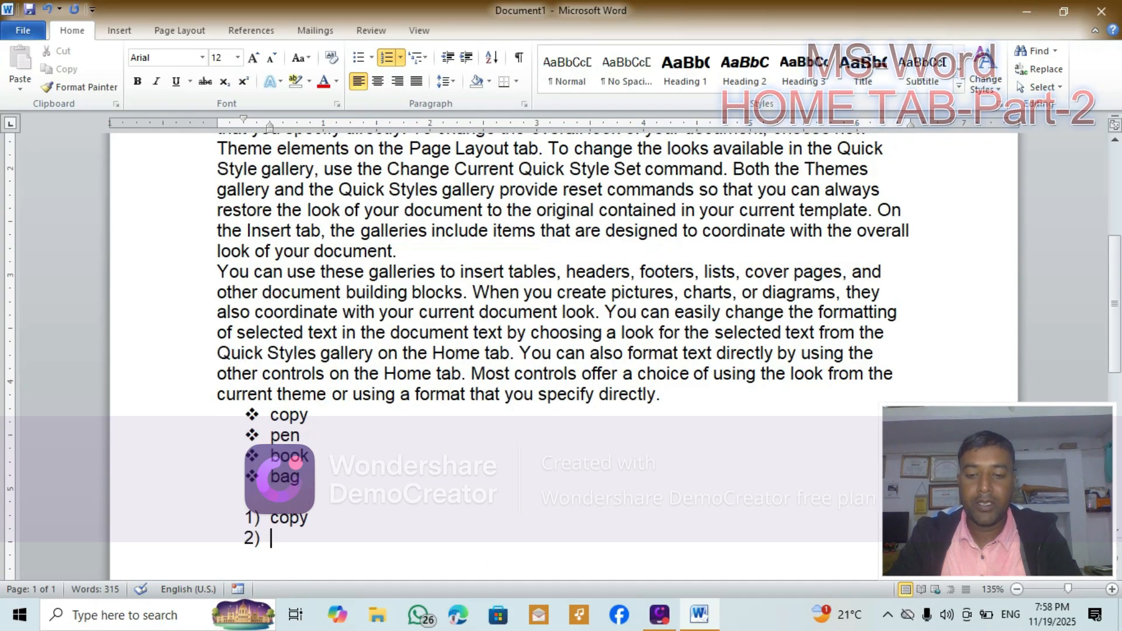
text(pen)
key(Return)
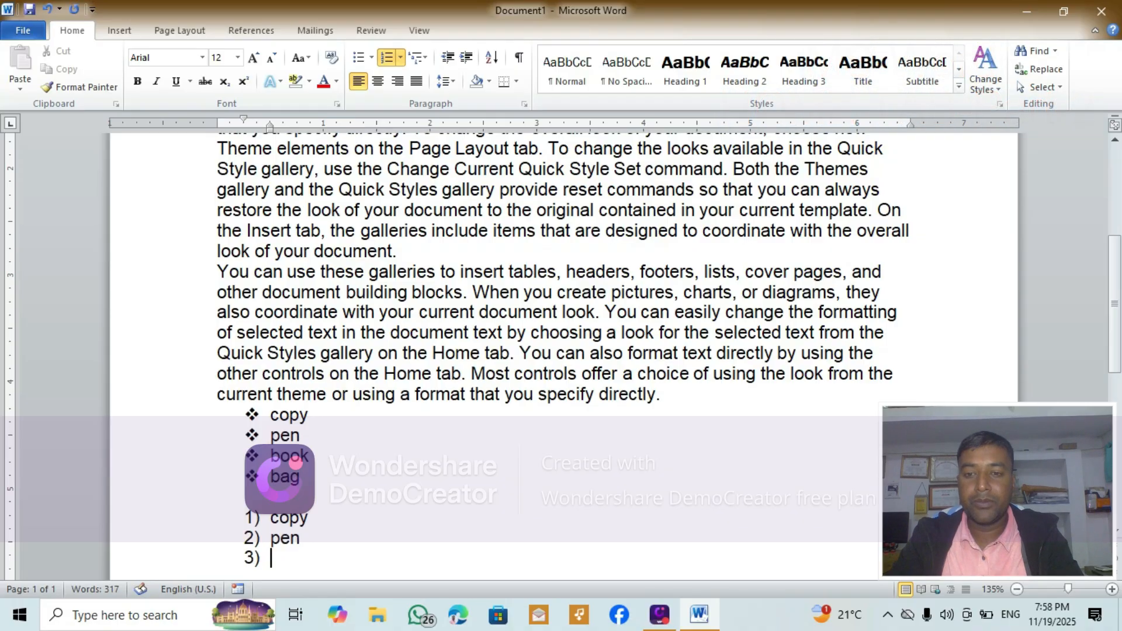
text(book)
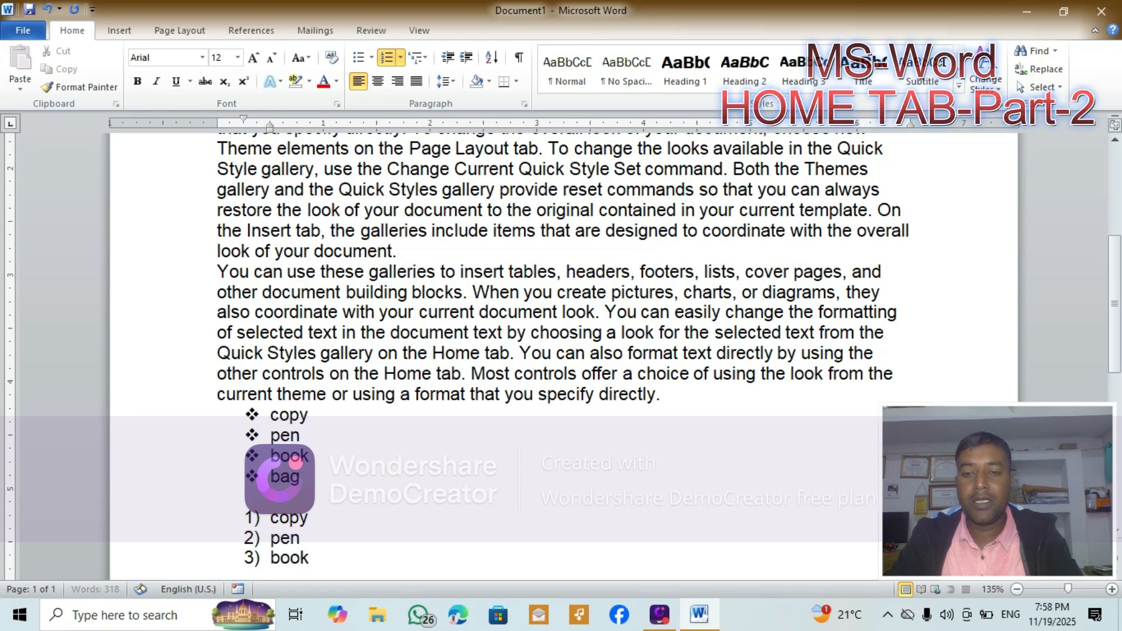
key(Return)
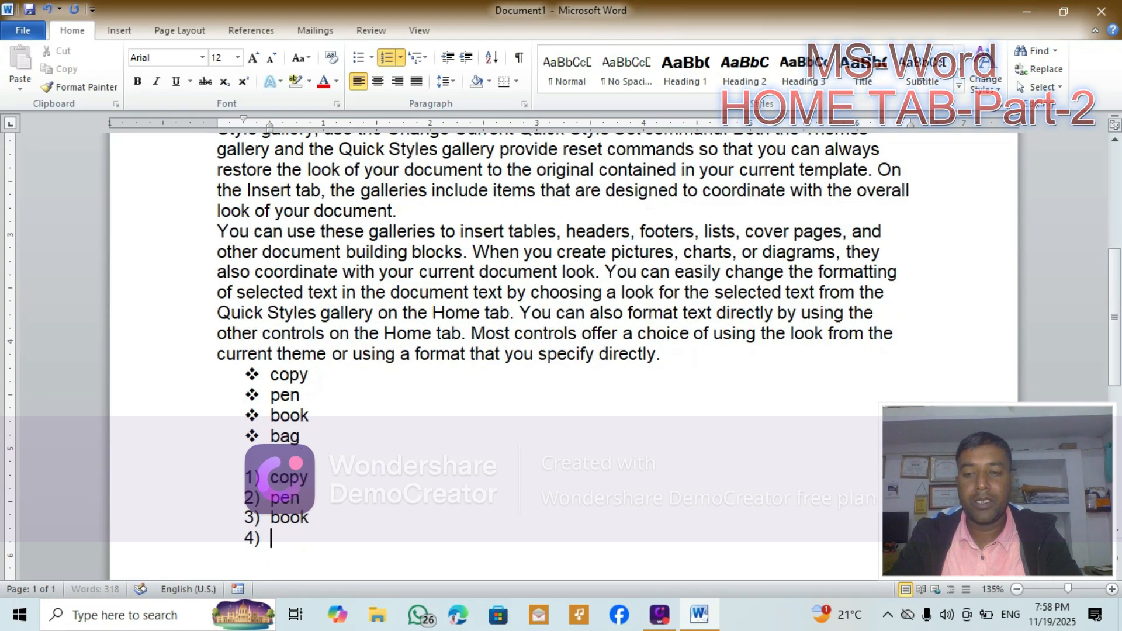
text(bag)
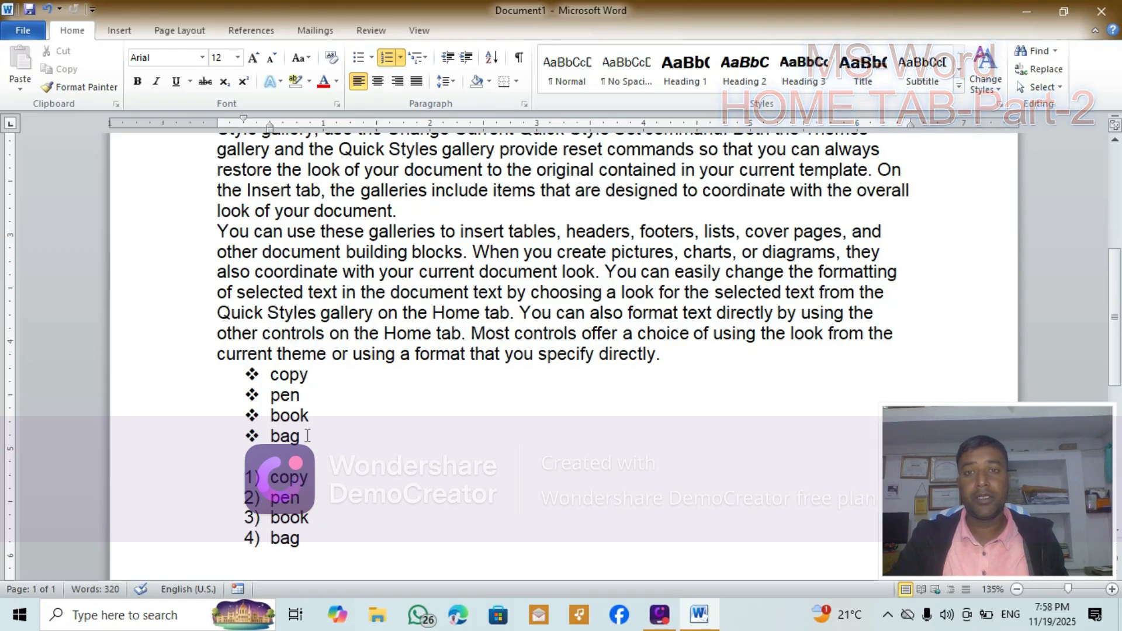
Step: Add a line without a number below bag, the last item of the numbered list
click(425, 58)
click(327, 529)
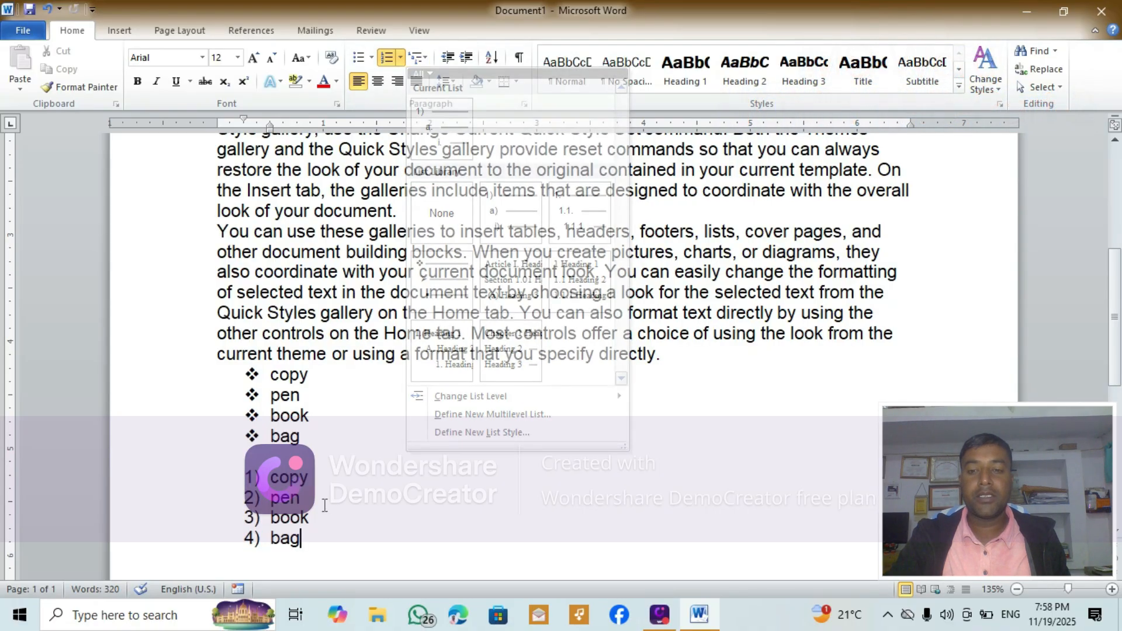
key(Return)
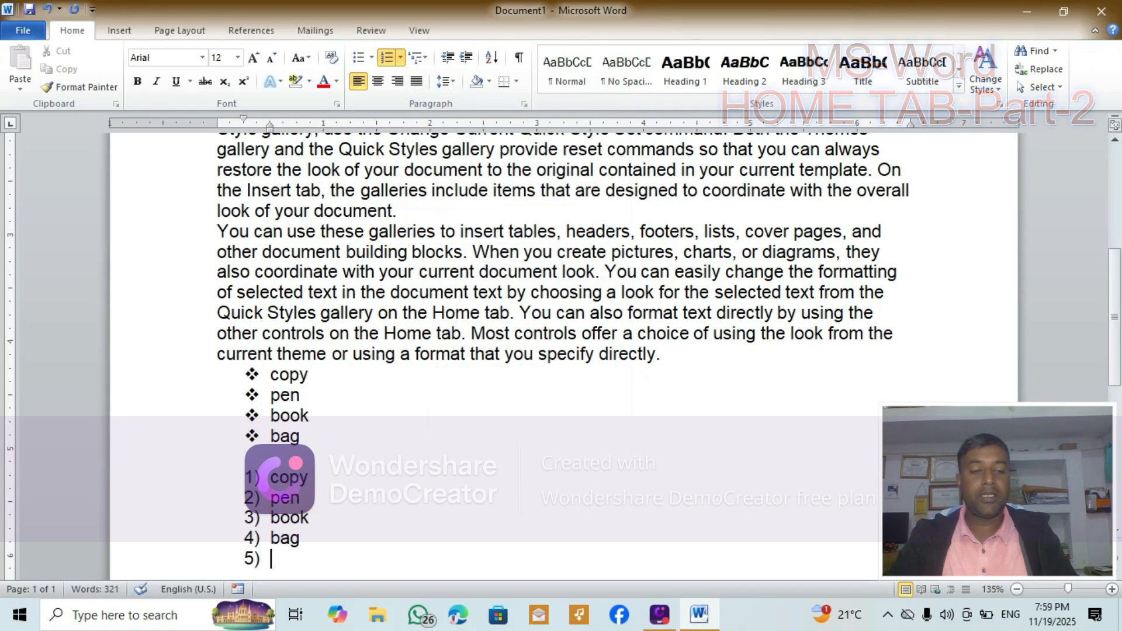
key(BackSpace)
scroll(353, 401, down, 3)
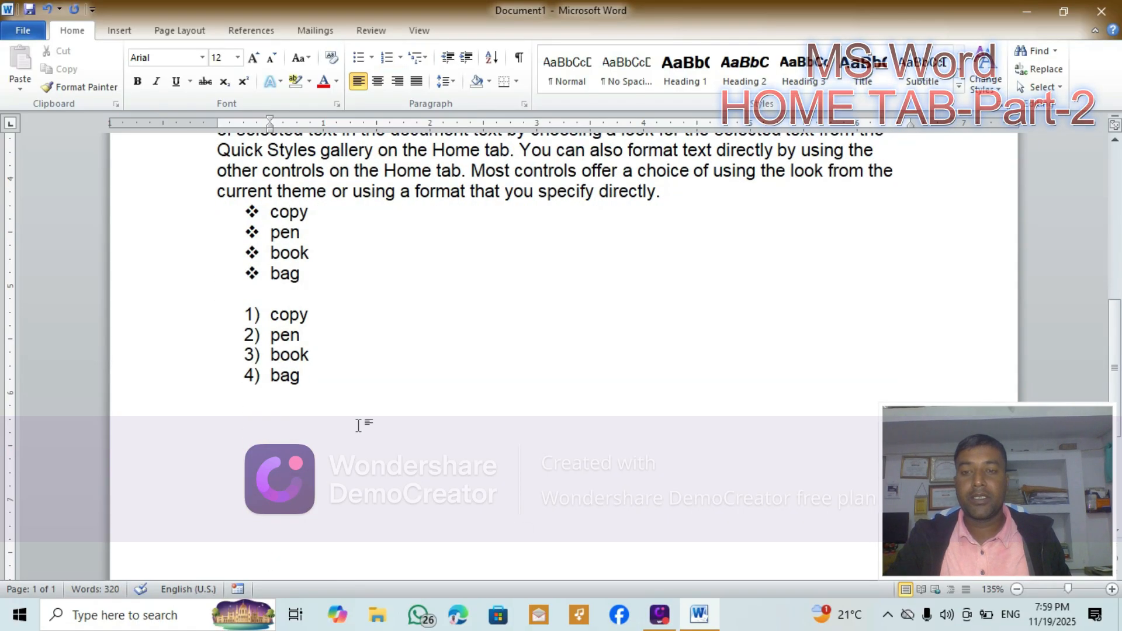
Step: Try the current multilevel list format (1), a., i.) on the empty line below the numbered list, and remove its number again
click(427, 60)
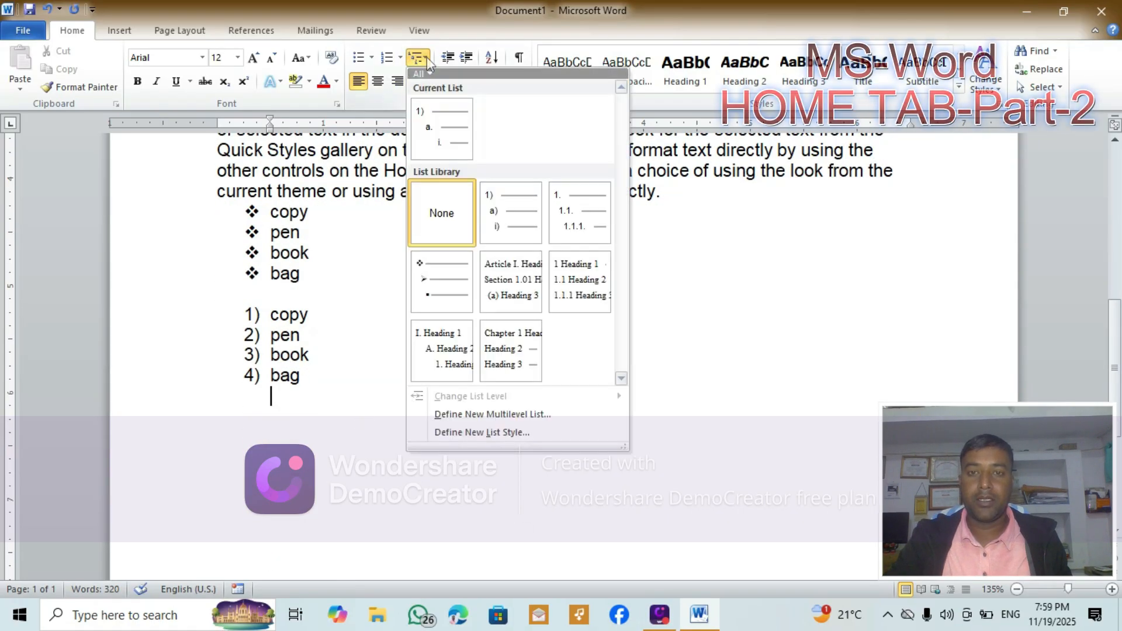
mouse_move(431, 119)
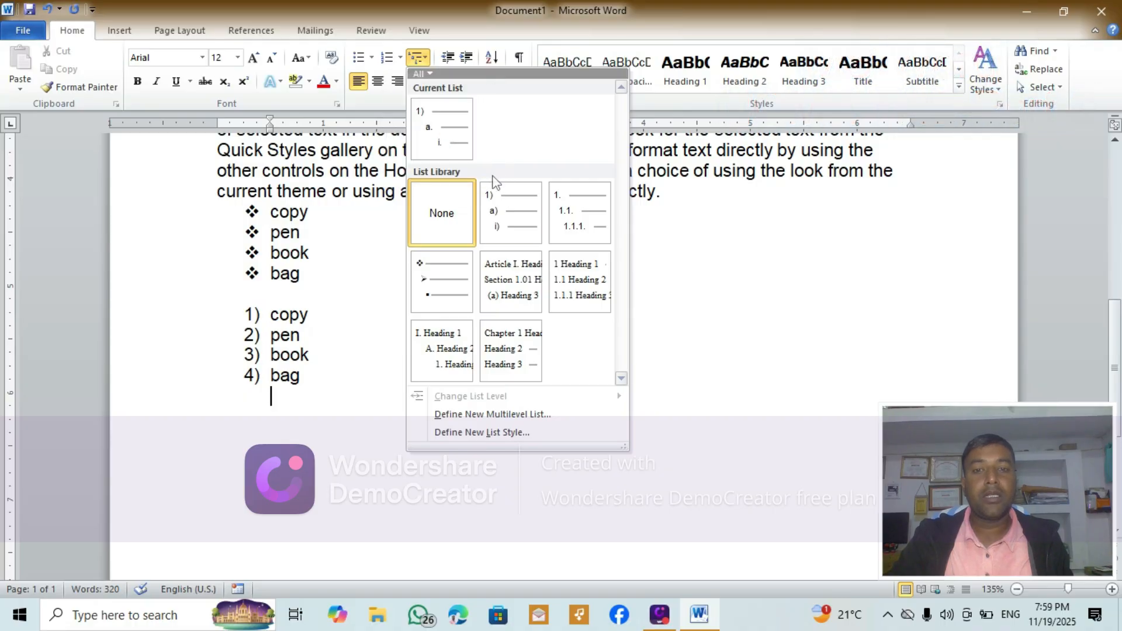
mouse_move(592, 280)
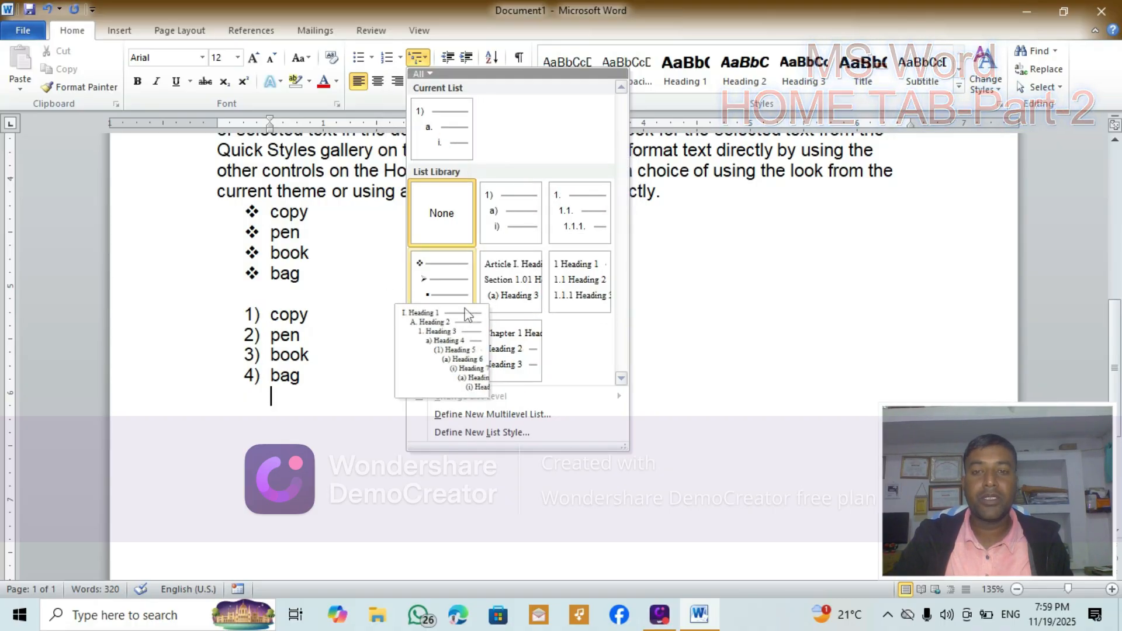
mouse_move(469, 301)
mouse_move(493, 274)
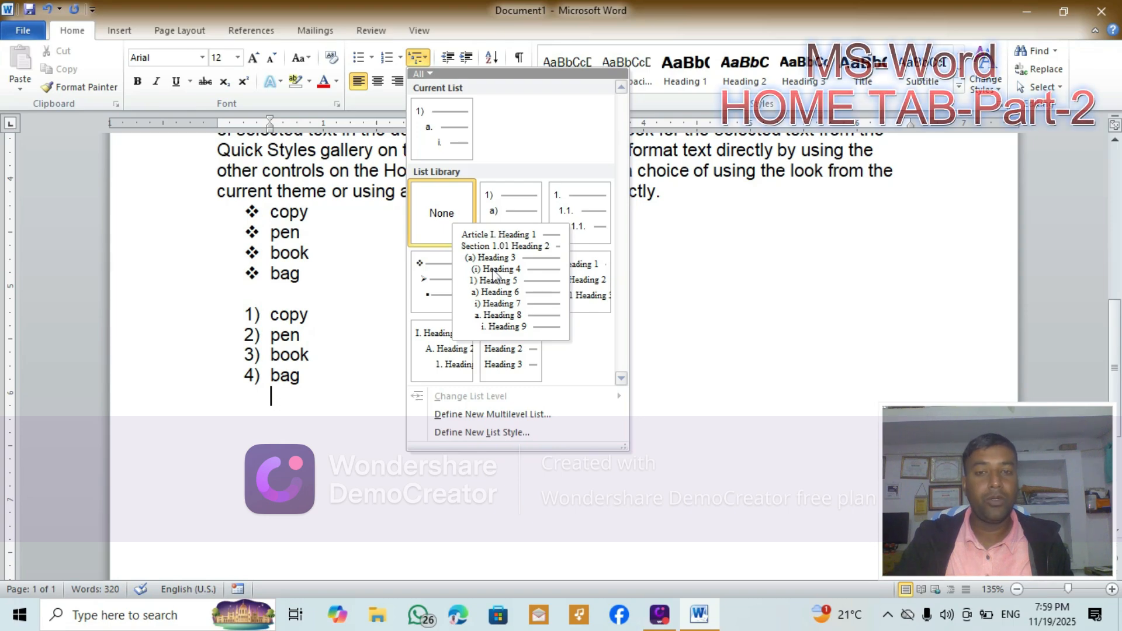
click(445, 130)
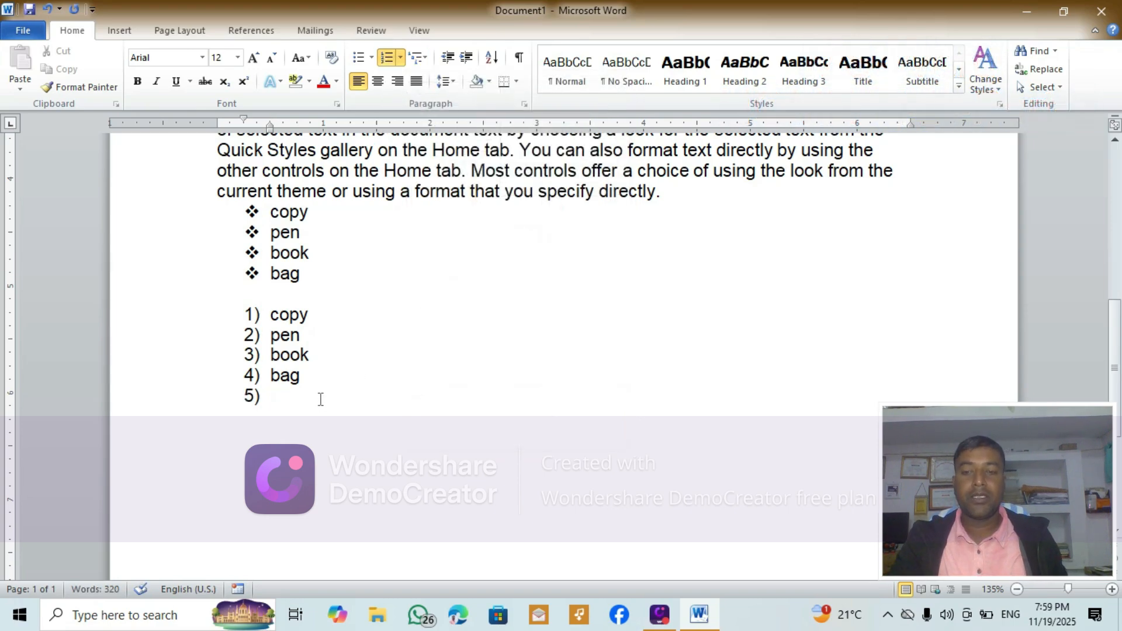
key(BackSpace)
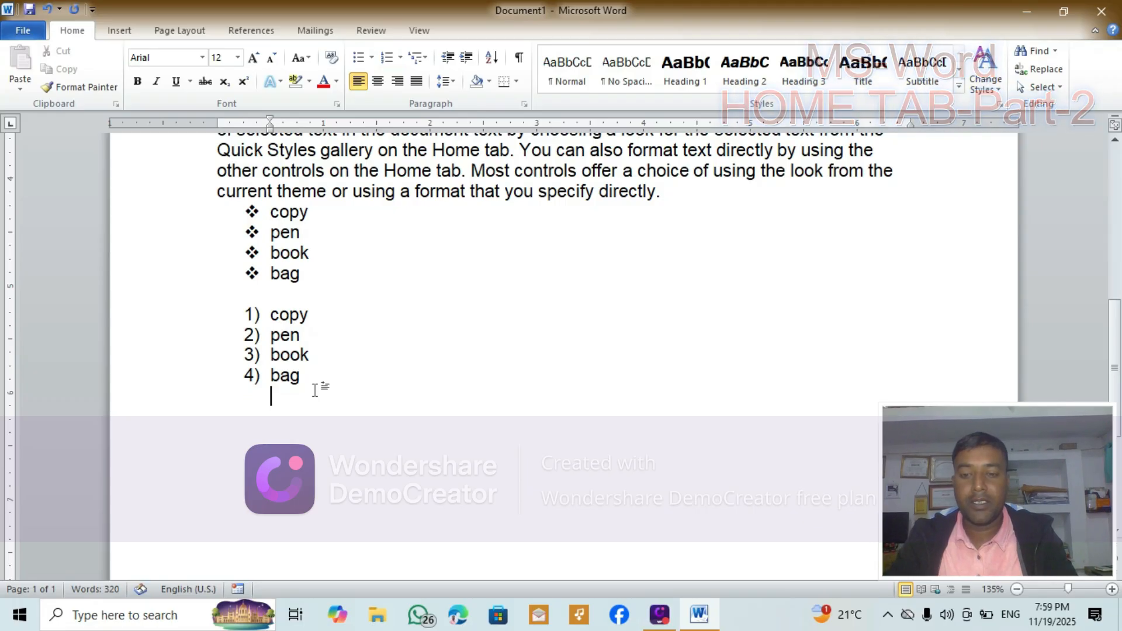
Step: Leave a blank line below the numbered list and start a new 1. list with the item Class
key(Return)
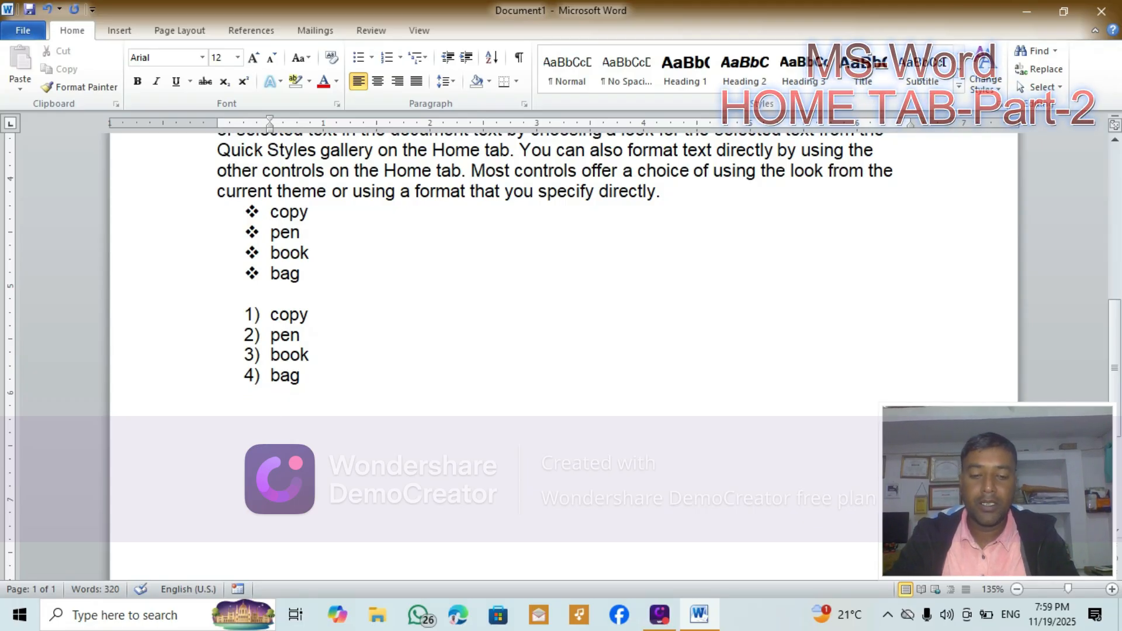
text(1. )
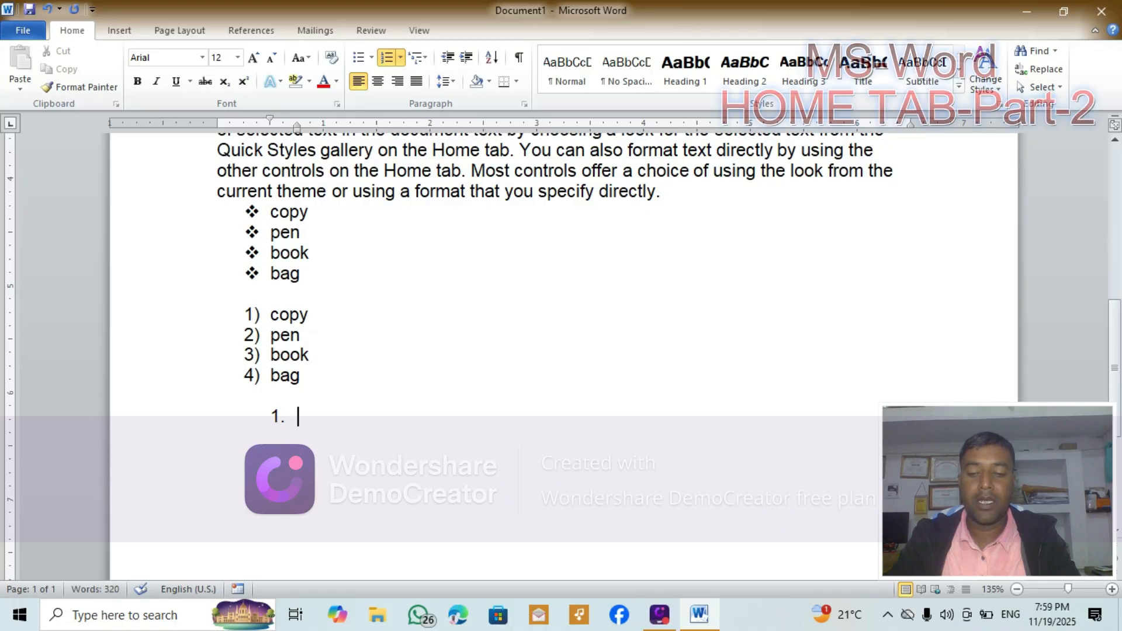
text(CKa)
key(BackSpace)
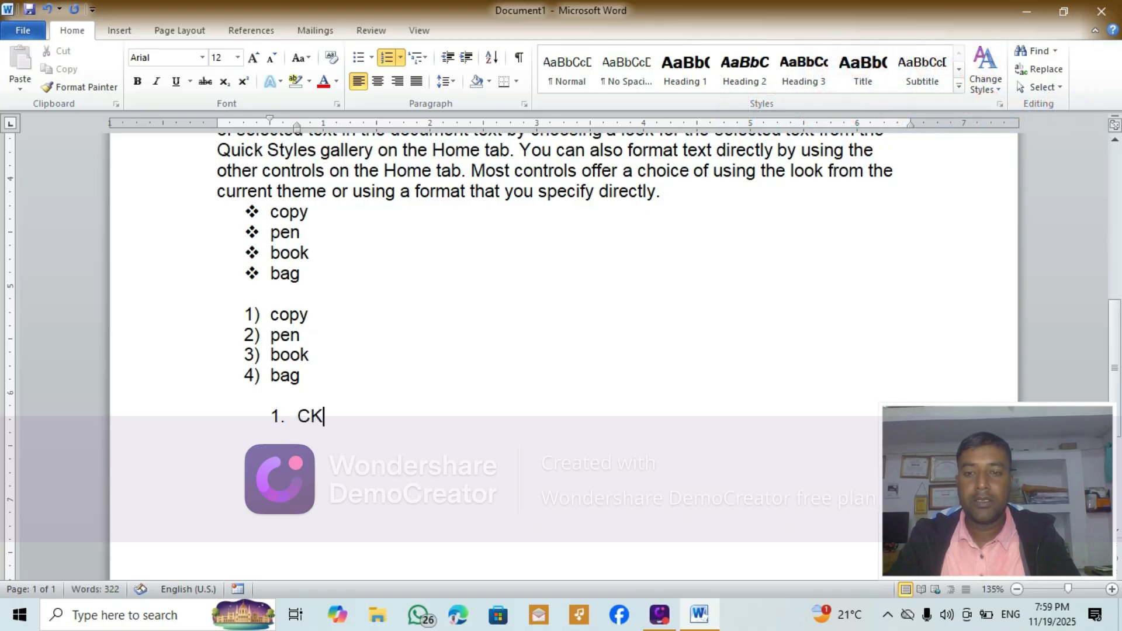
key(BackSpace)
text(lass)
key(Return)
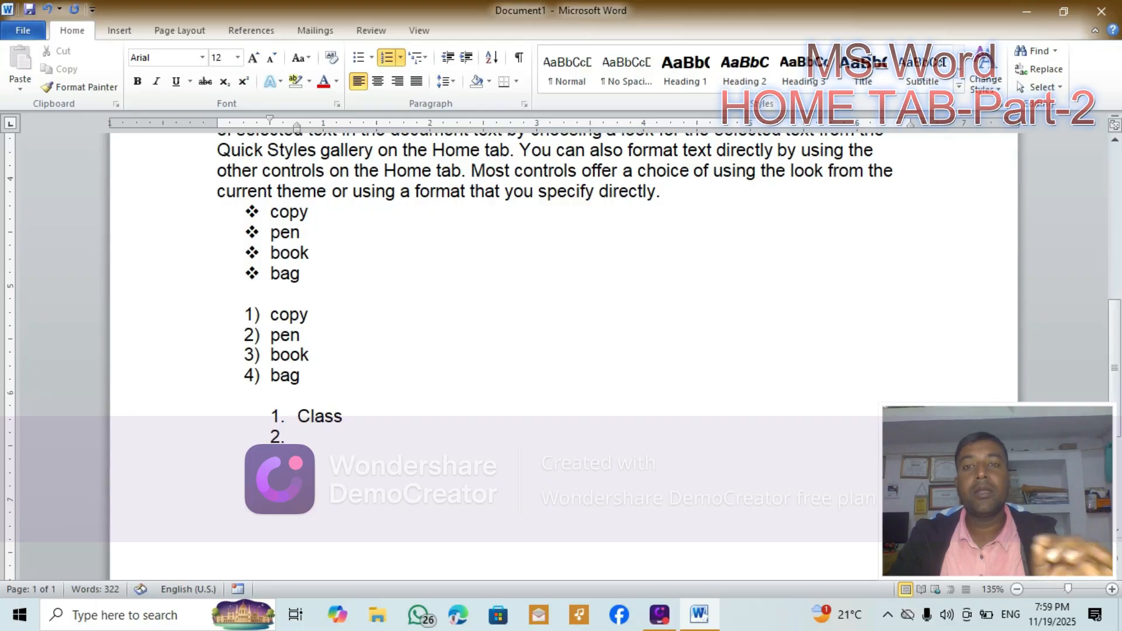
Step: Switch the list that starts with Class to the 1., 1.1., 1.1.1. multilevel list format
key(BackSpace)
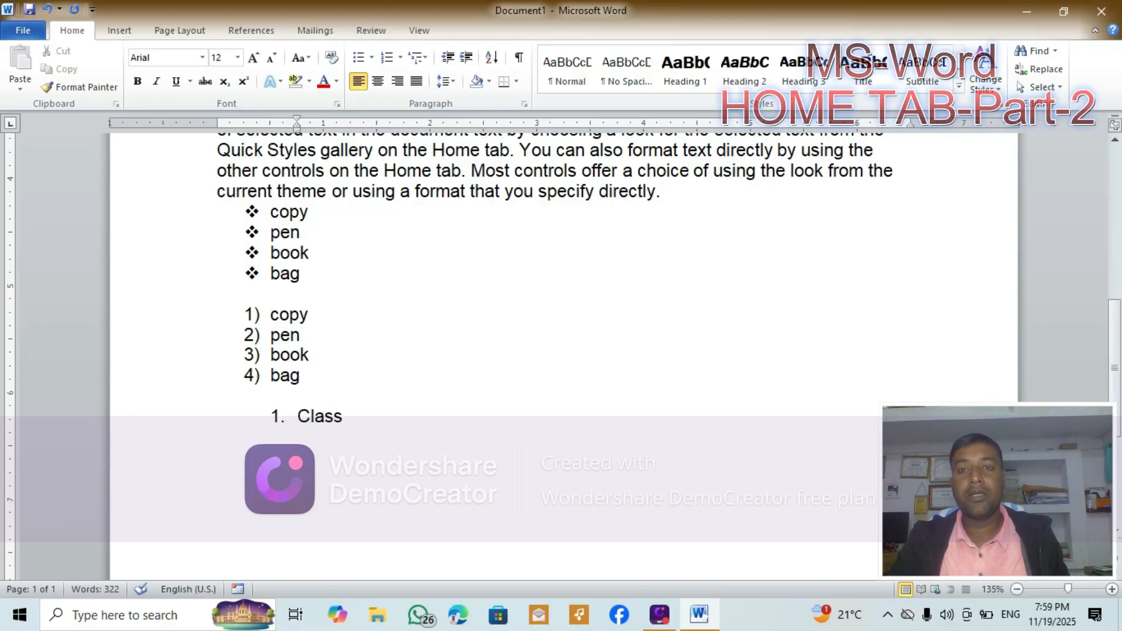
click(417, 57)
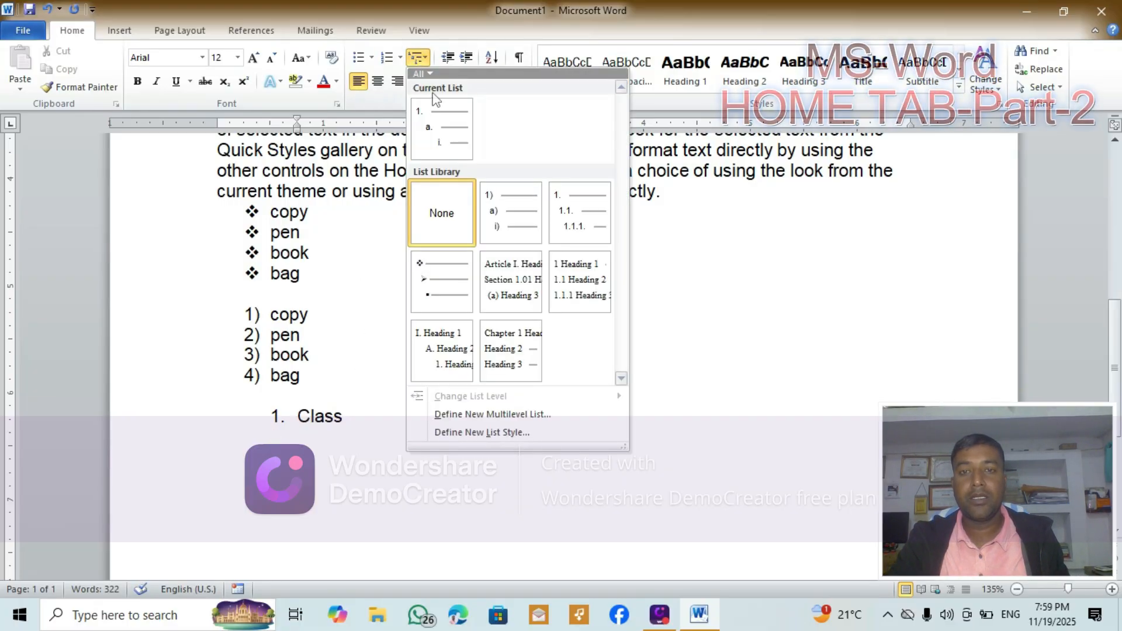
click(437, 111)
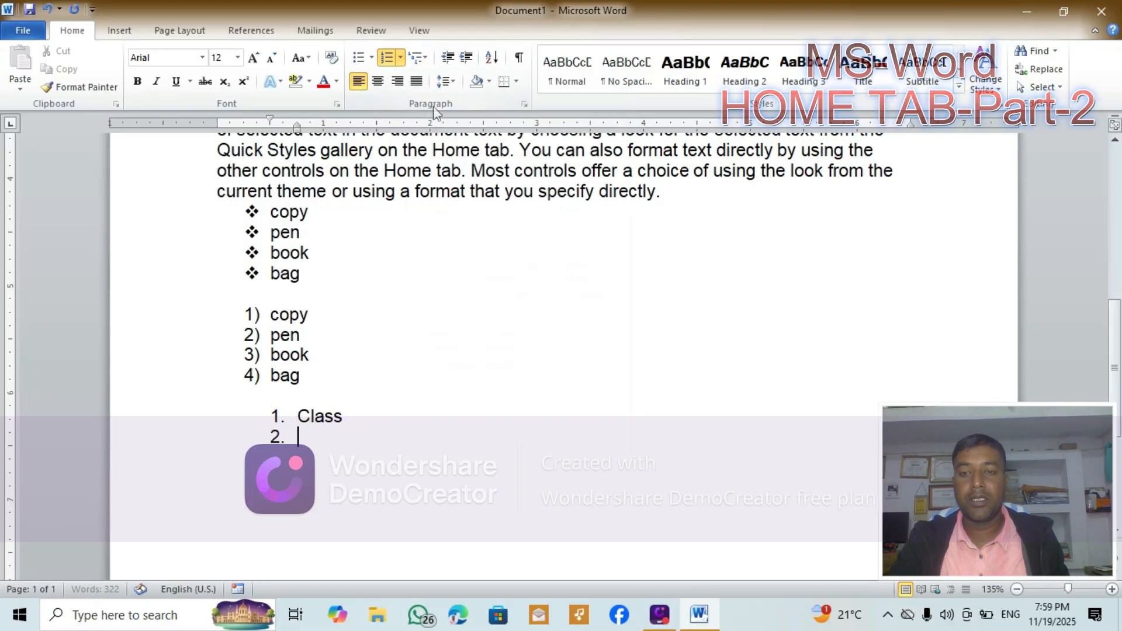
click(425, 56)
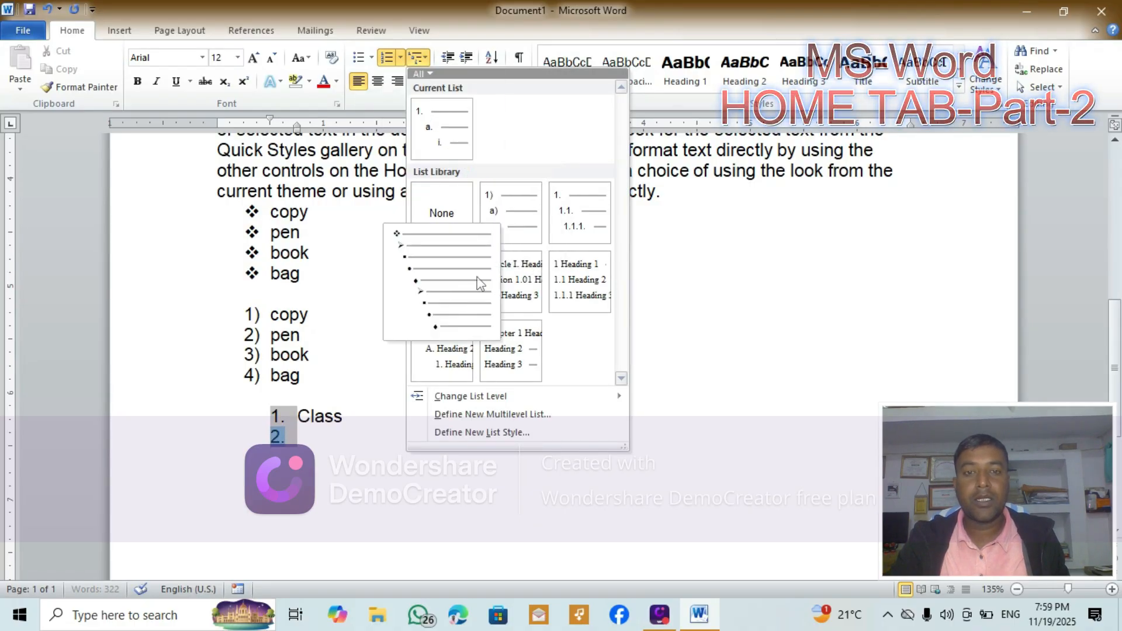
click(572, 231)
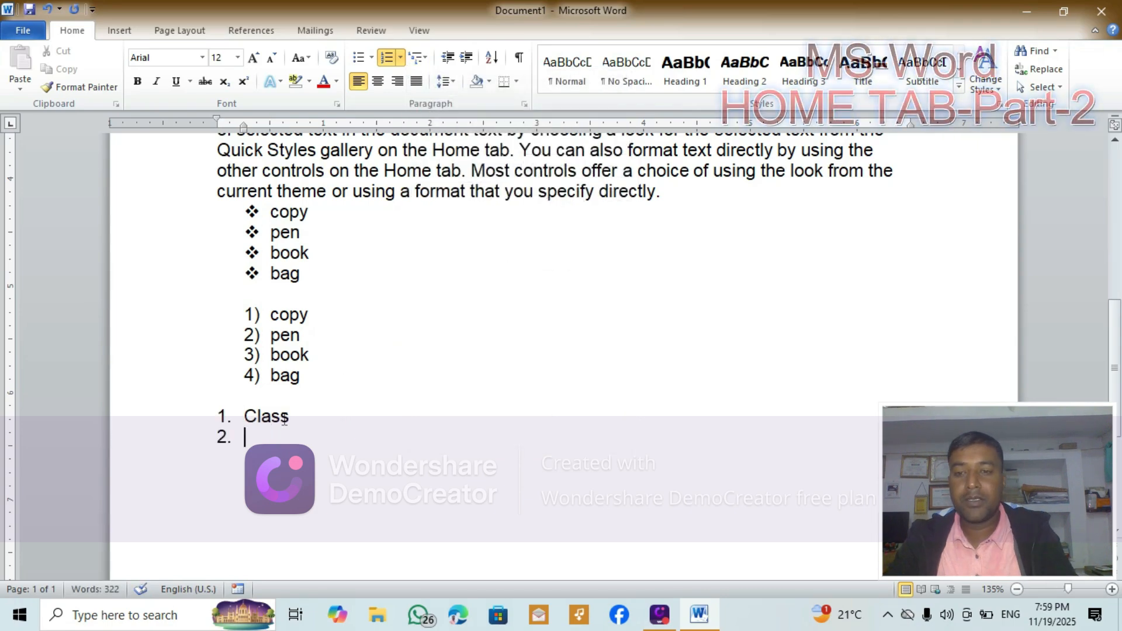
Step: Replace the empty second number below Class with the sub-items 1.1 student and 1.2 teacher
key(BackSpace)
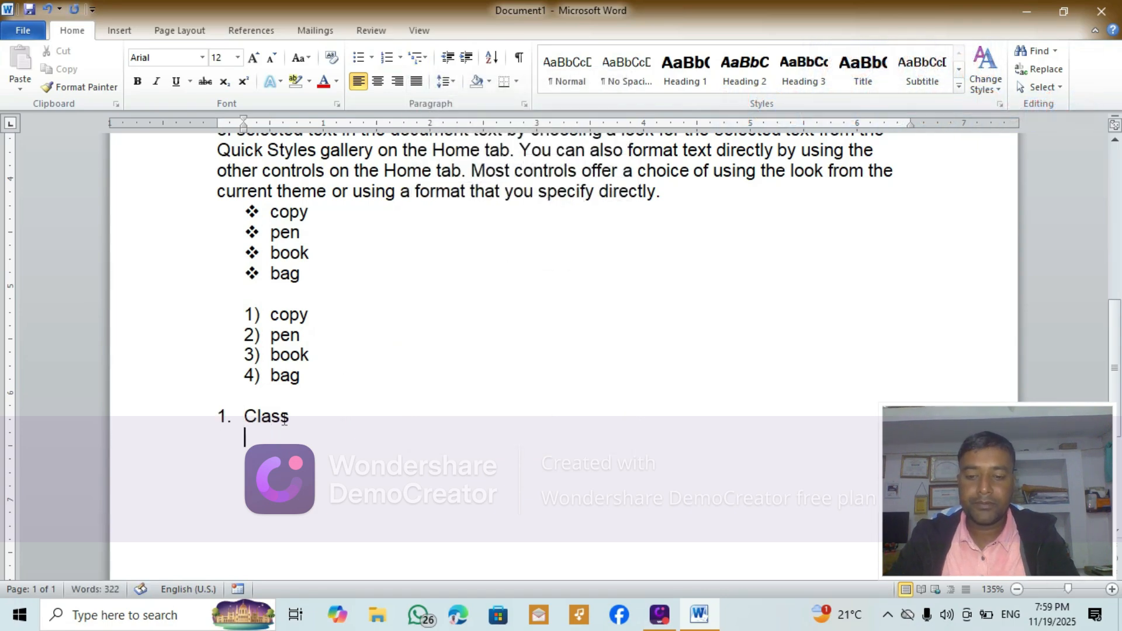
text(1.1 )
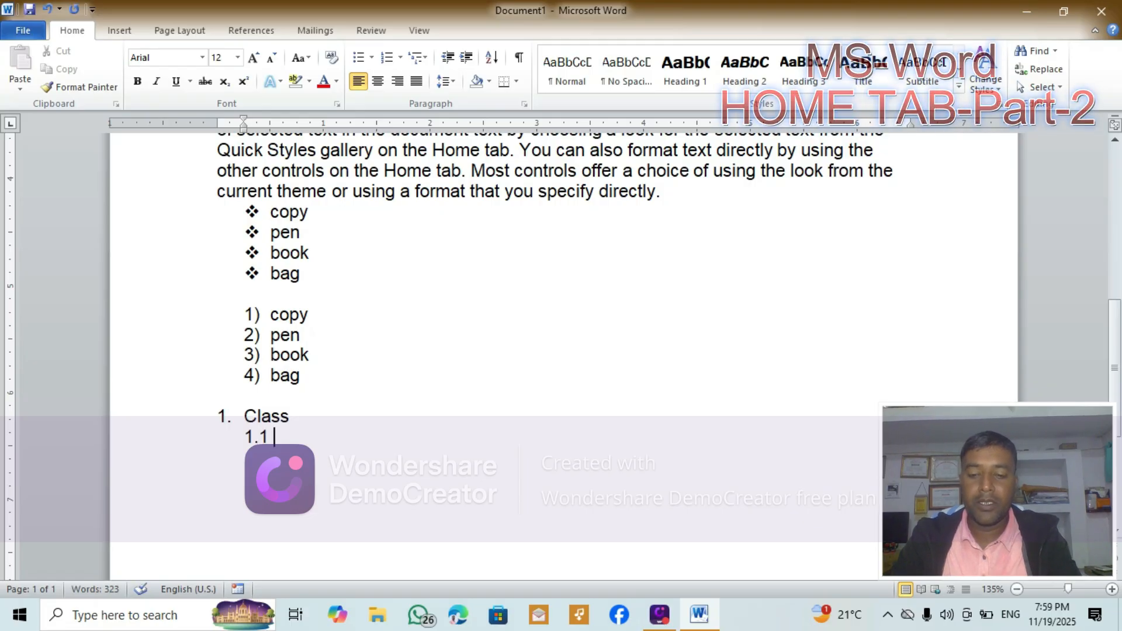
text(stu)
text(dent)
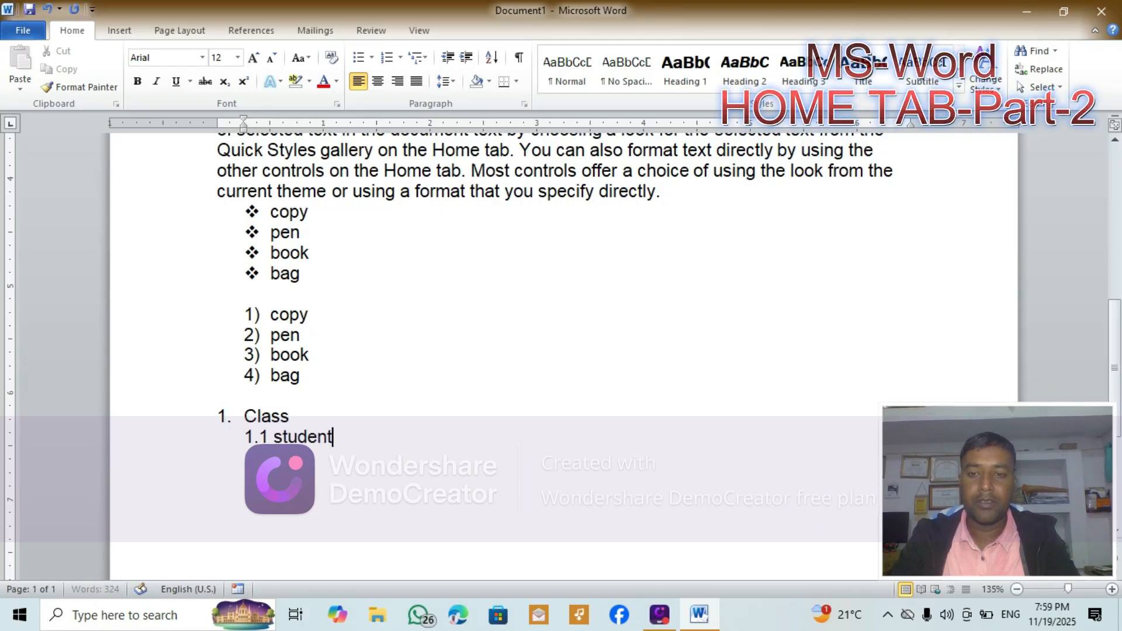
key(Return)
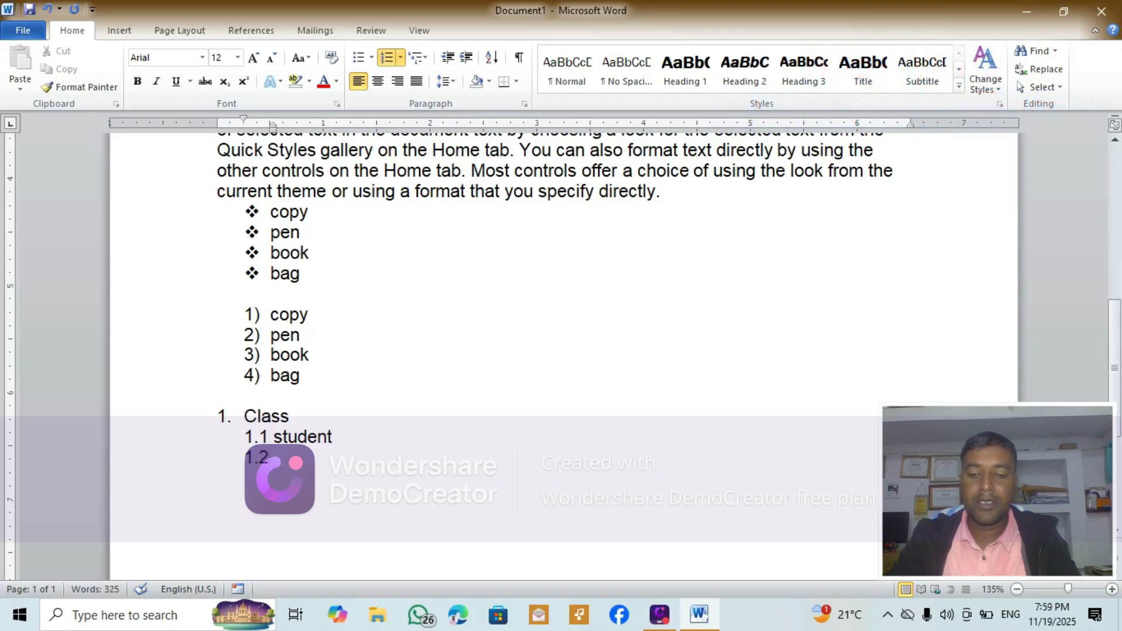
text(teache)
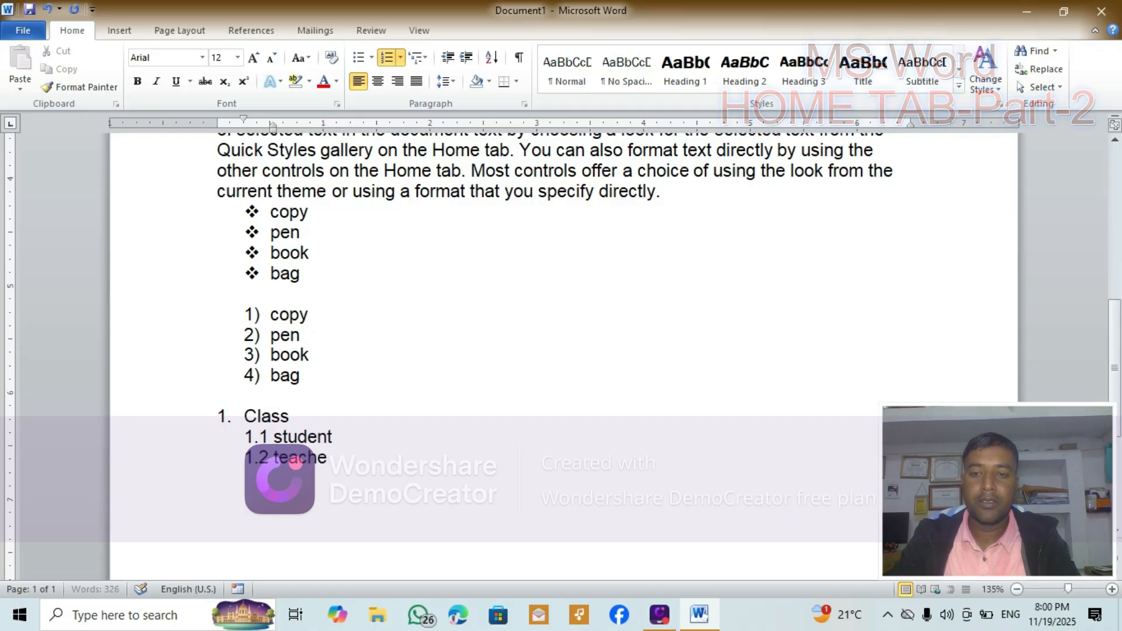
text(r)
key(Return)
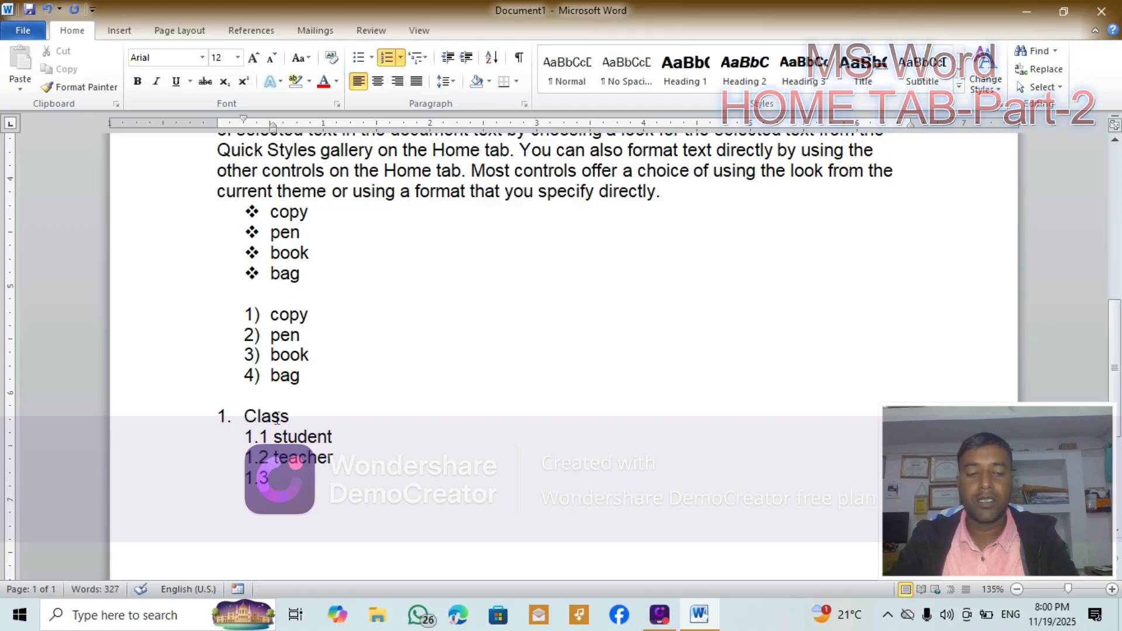
Step: Turn the empty line below teacher into main item 2. of the list and enter student as its text
key(BackSpace)
key(BackSpace)
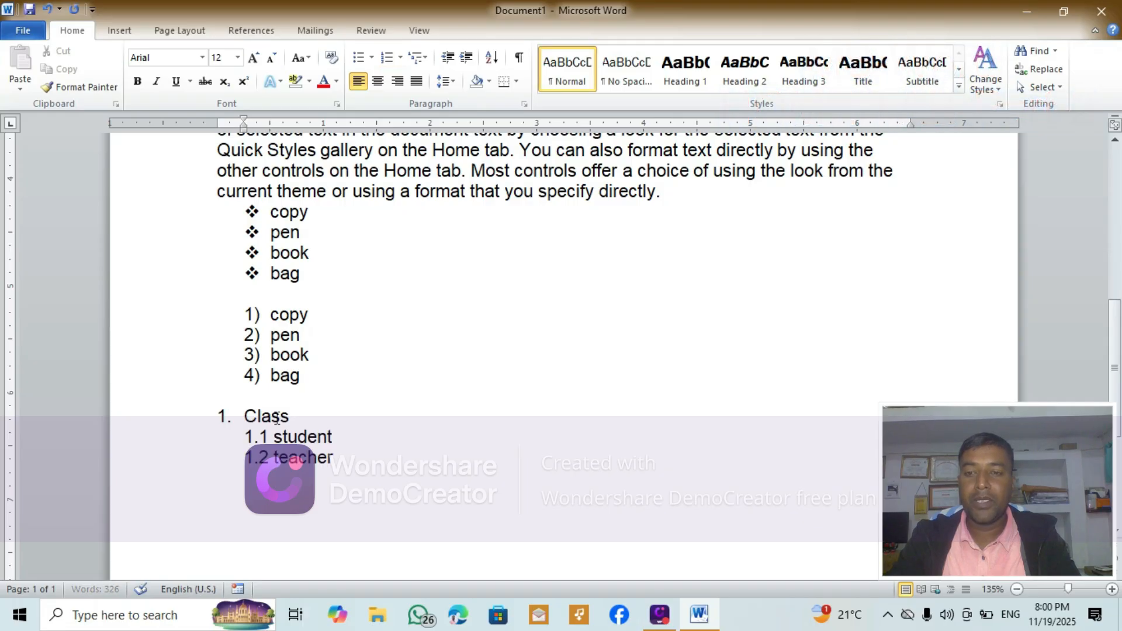
key(BackSpace)
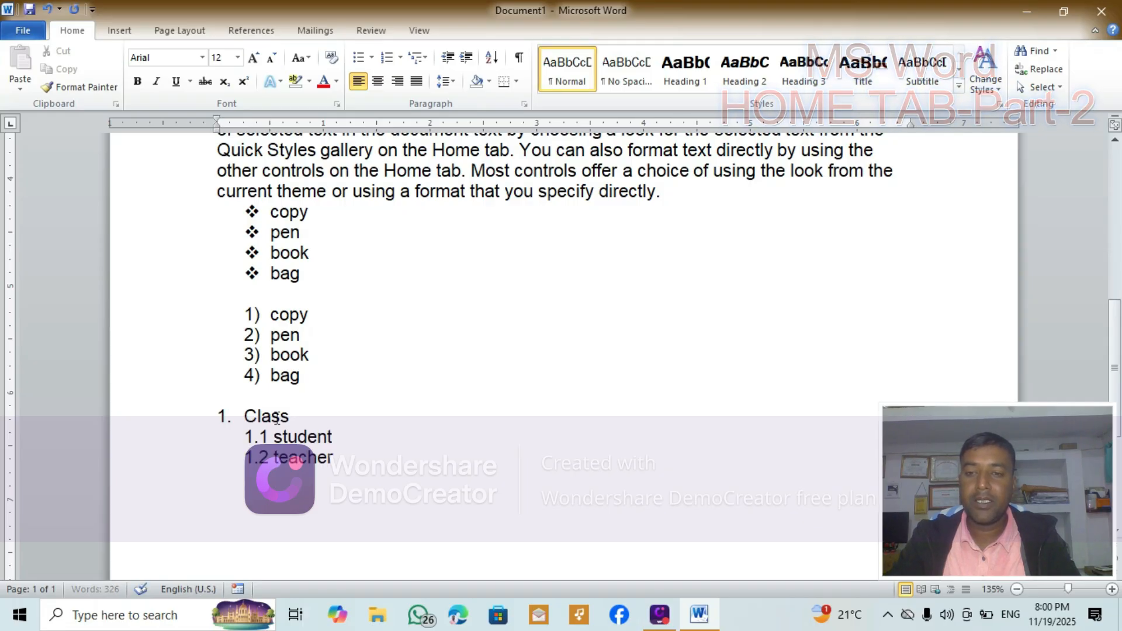
text(2.)
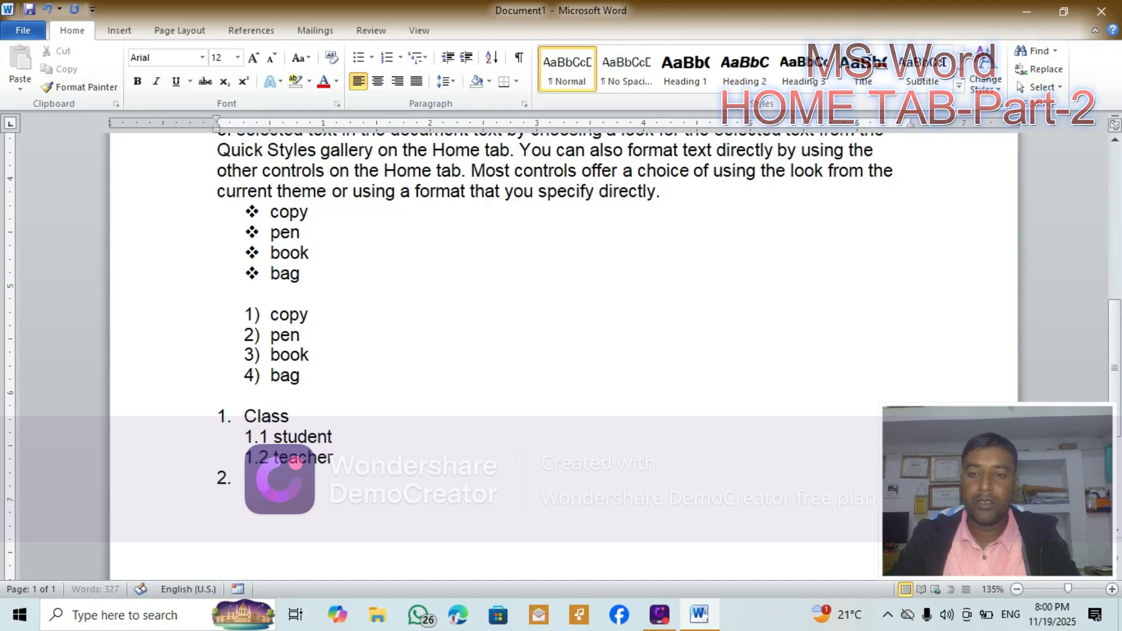
key(BackSpace)
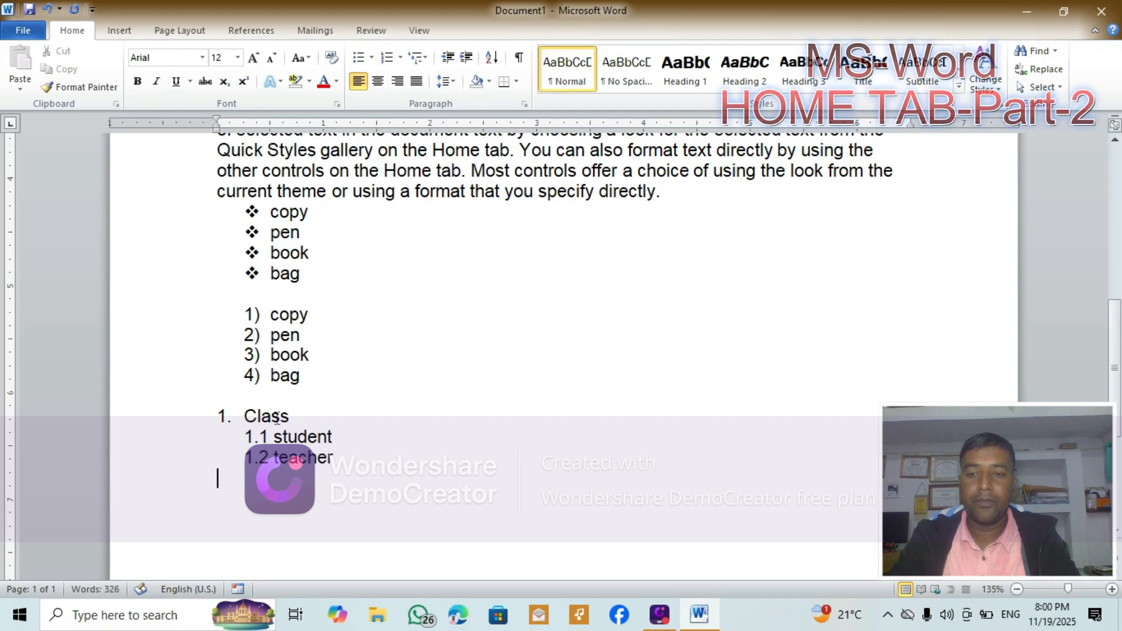
key(ctrl+z)
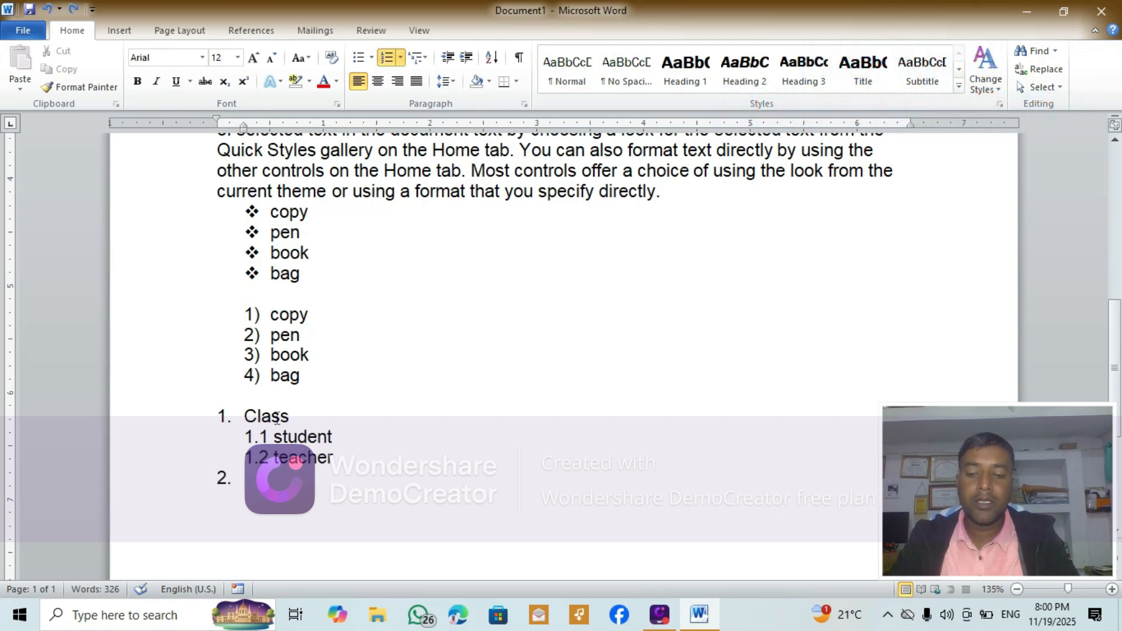
text(studn)
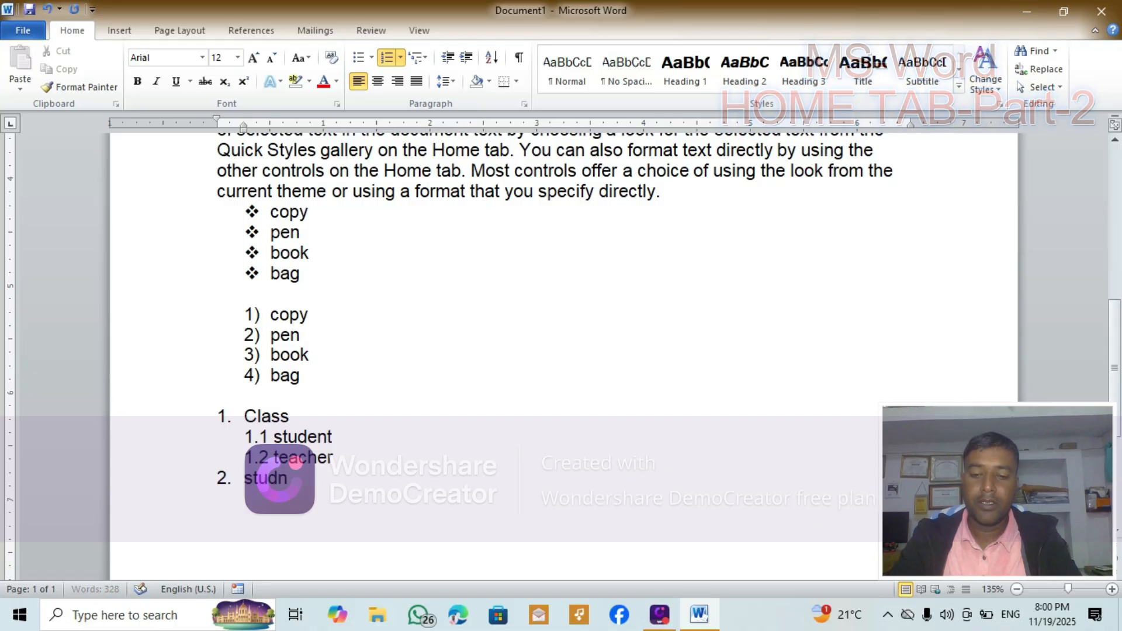
key(BackSpace)
text(ent)
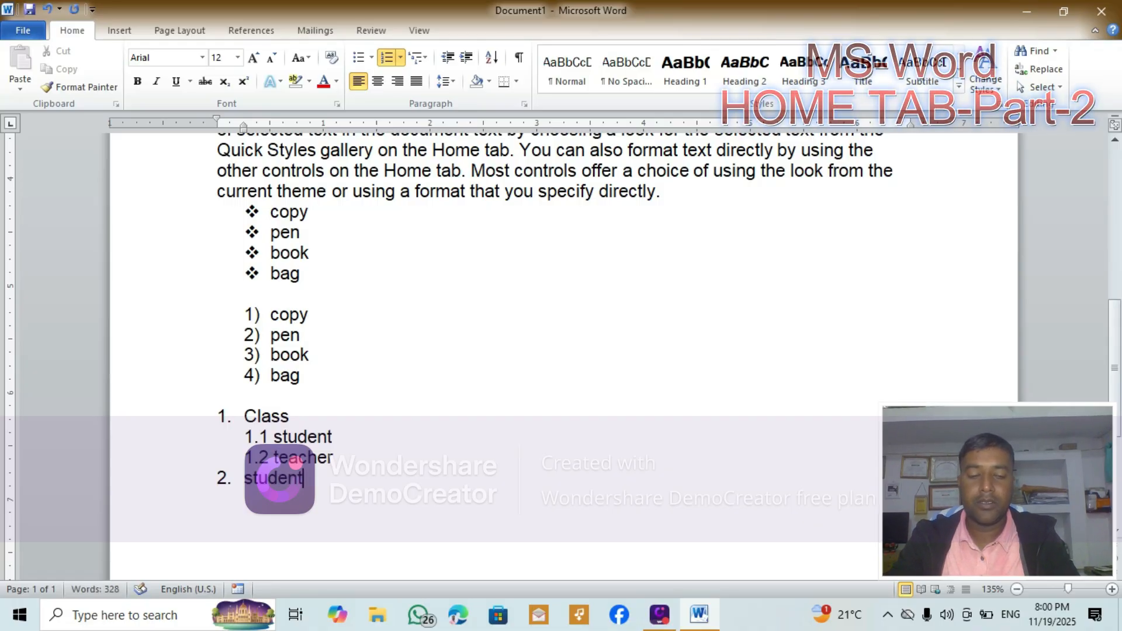
Step: Add a hand-numbered line 2.1 name below the main item student, followed by an empty line
key(Return)
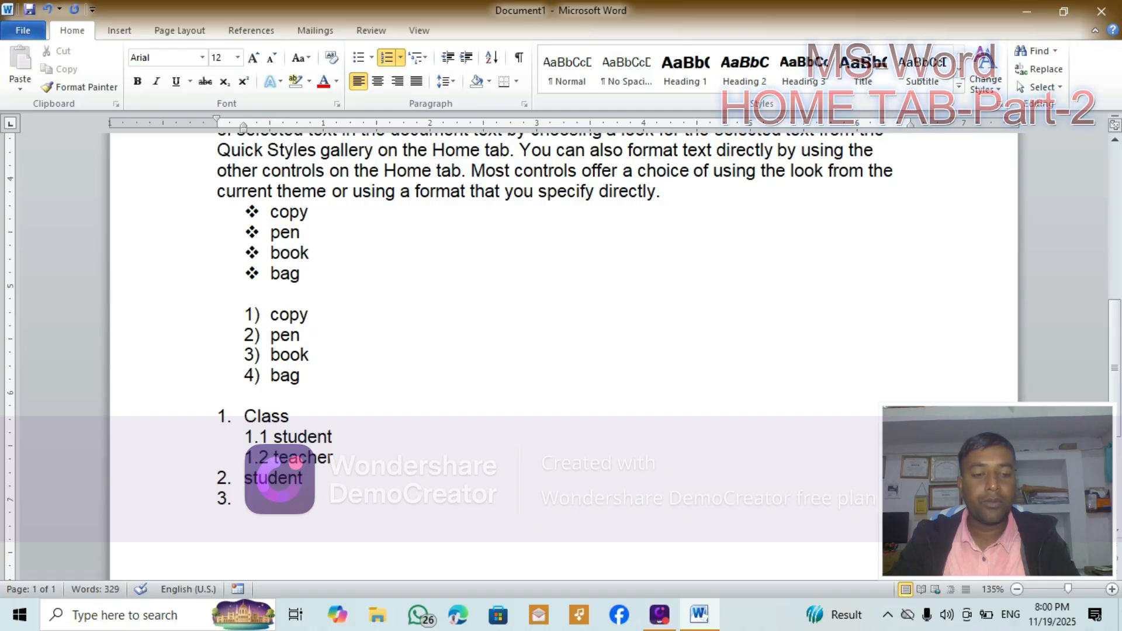
key(BackSpace)
text(2)
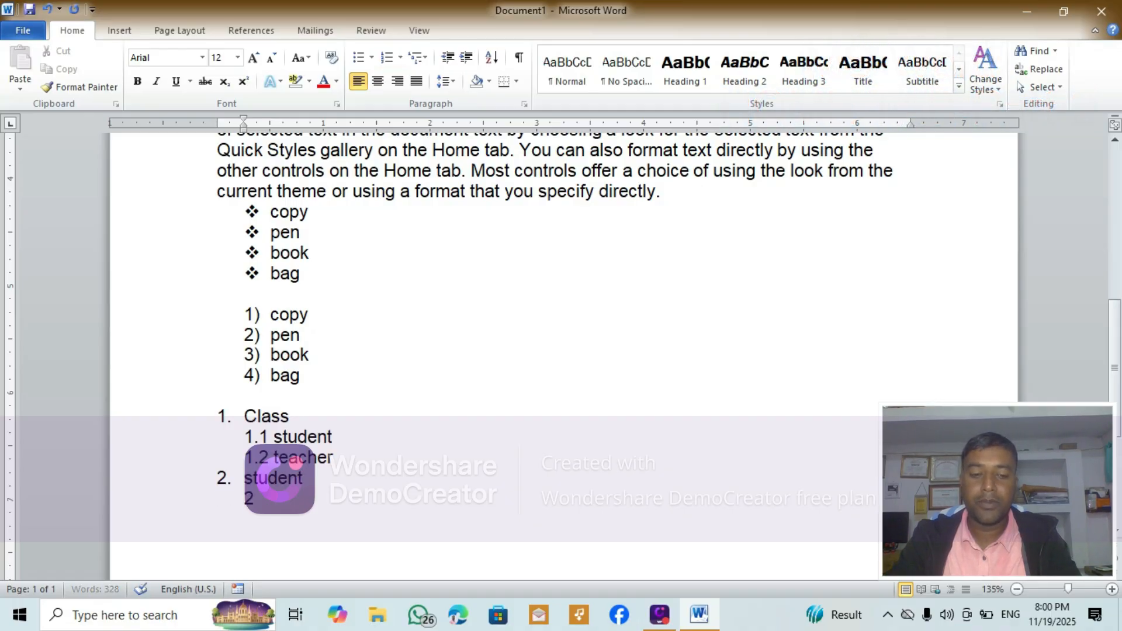
text(.1)
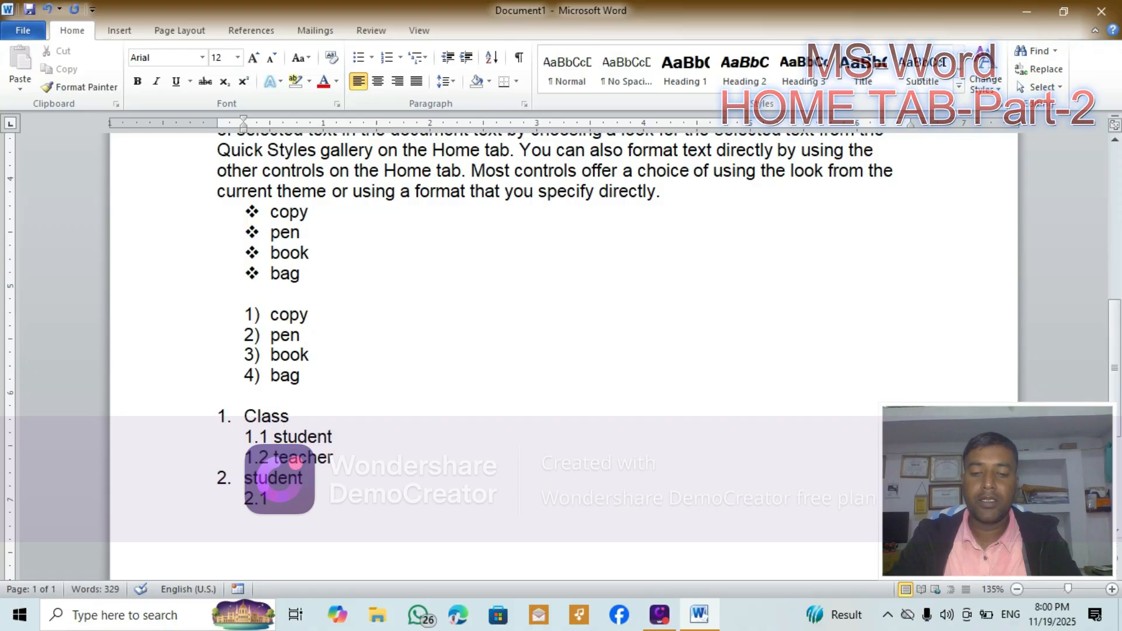
text( name)
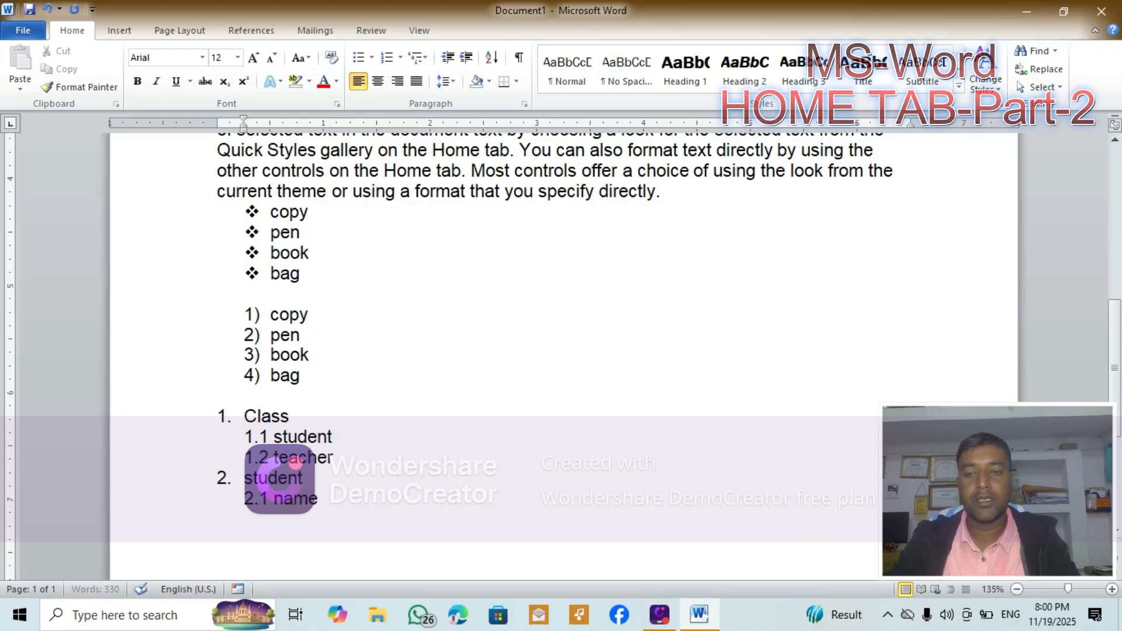
key(Return)
Step: Apply the 1., 1.1., 1.1.1. multilevel format to the empty last line and delete the hand-numbered 2.1 name line above it
click(426, 57)
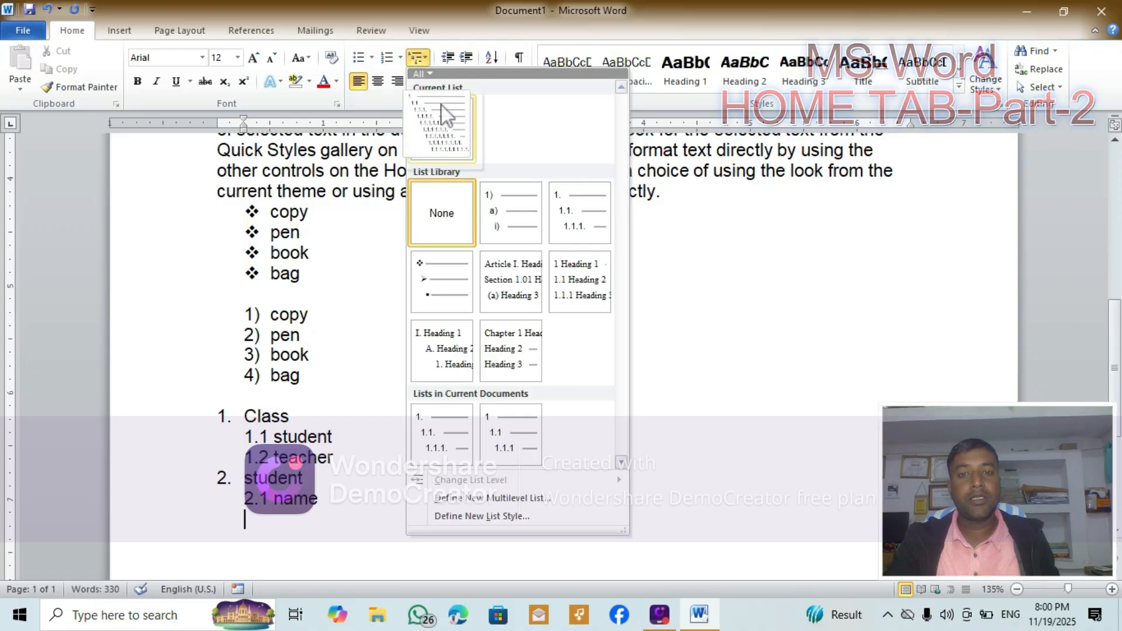
click(593, 239)
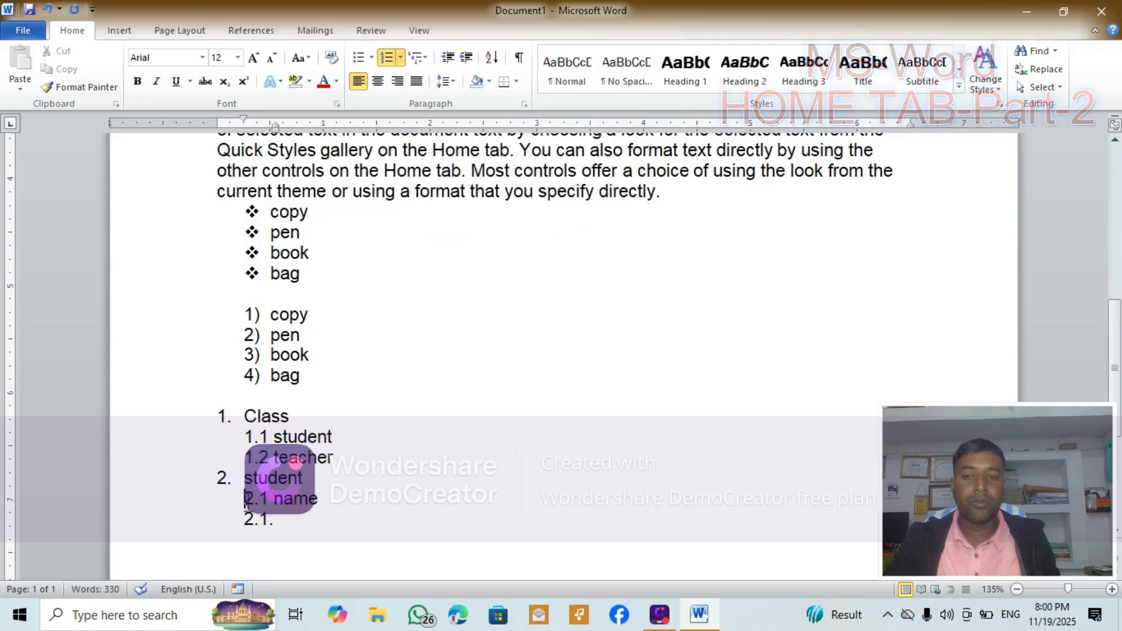
drag(245, 498, 333, 500)
key(Delete)
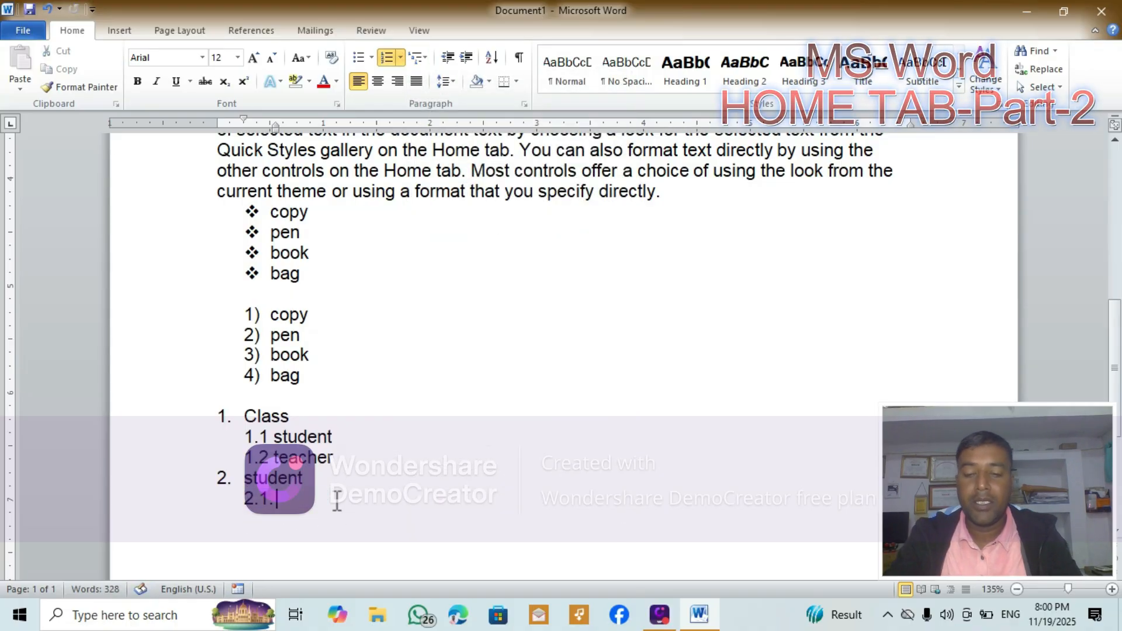
Step: Enter name and address as sub-items 2.1. and 2.2. under student, and start another sub-item below them
text(nam)
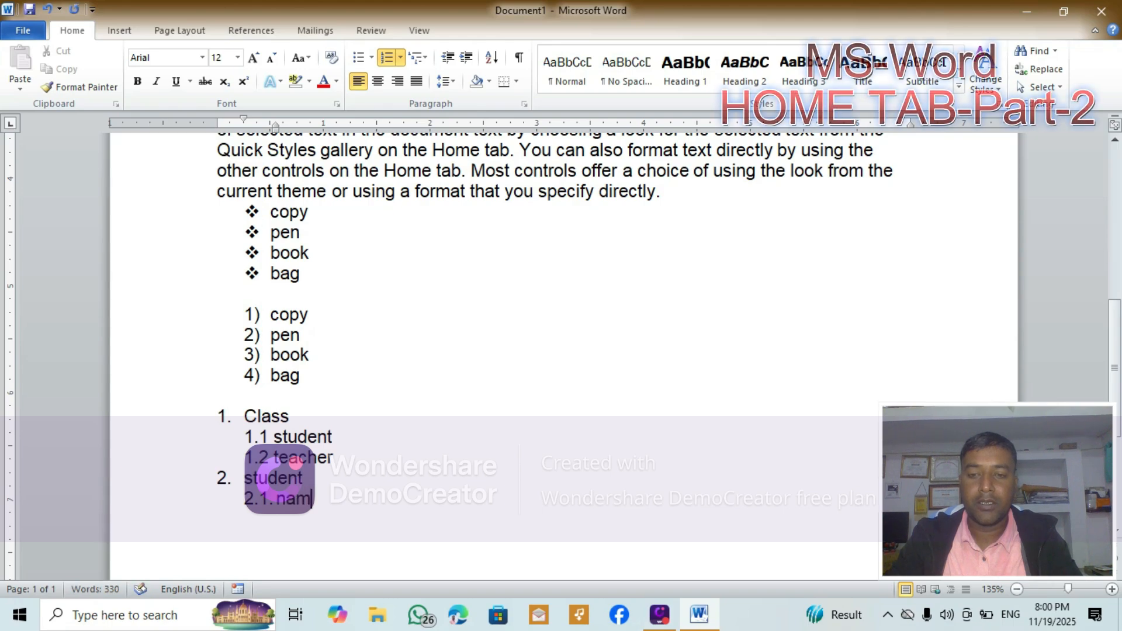
text(e)
key(Return)
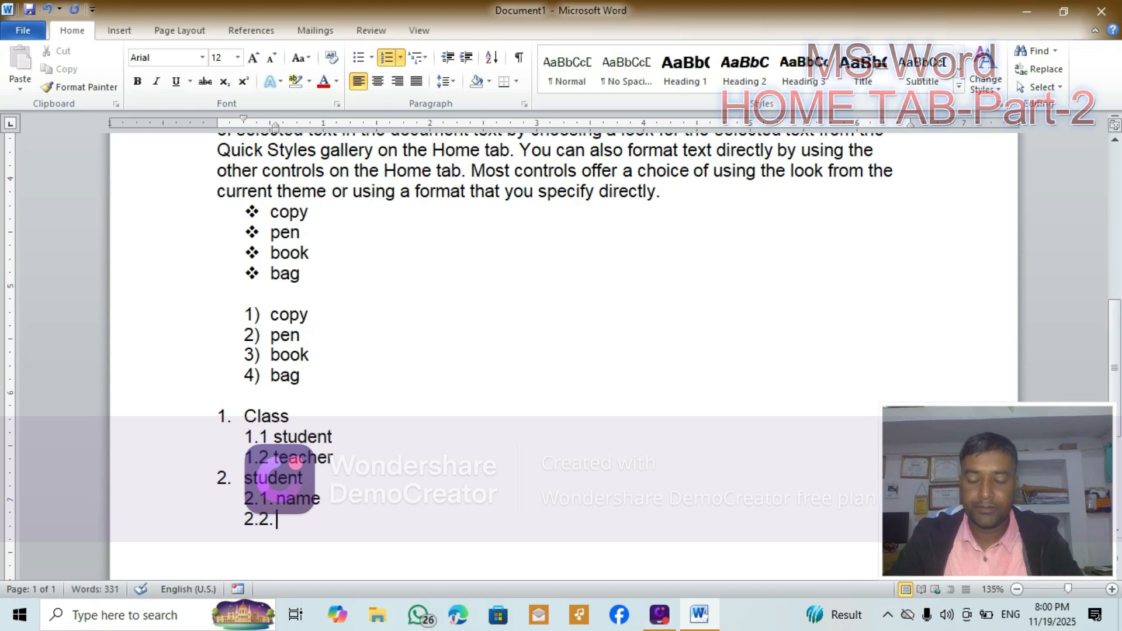
text(addresa)
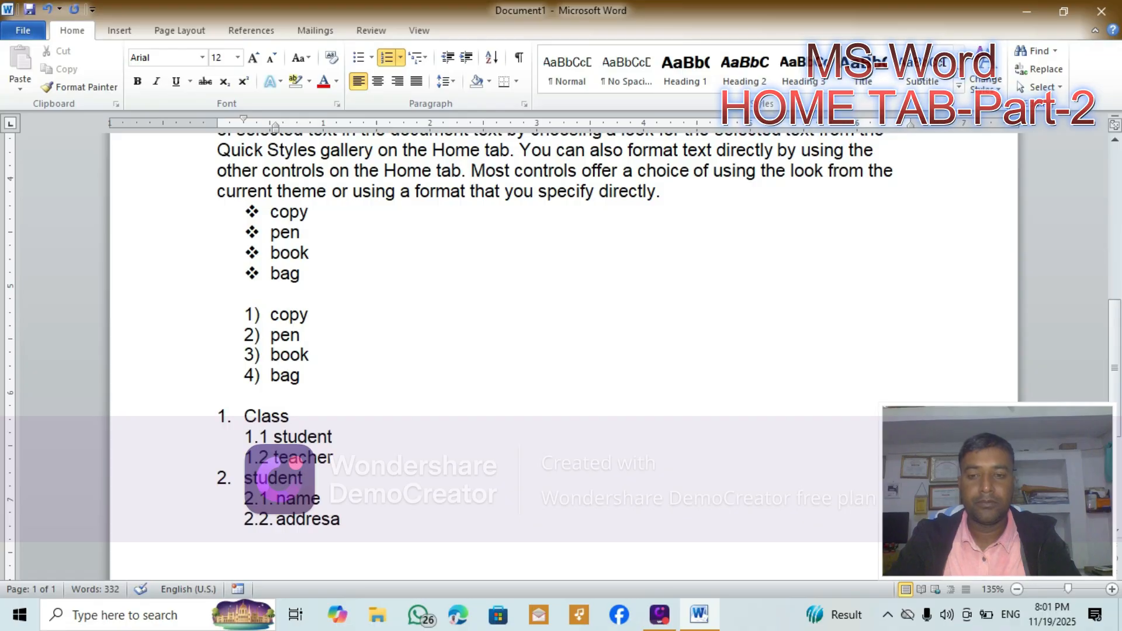
key(BackSpace)
text(ss)
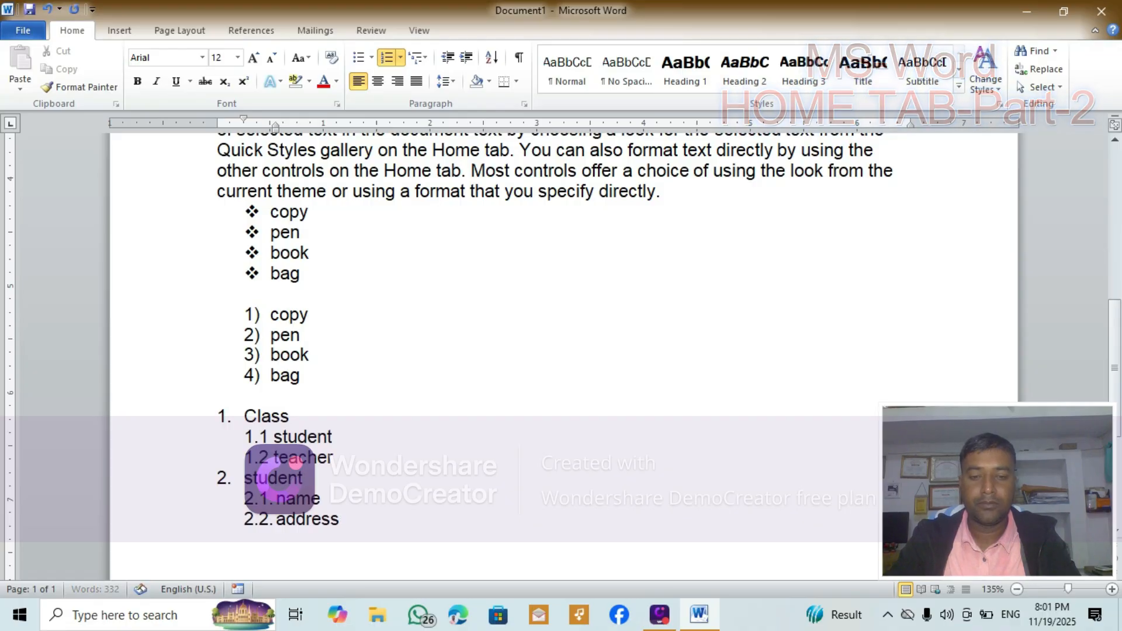
key(Return)
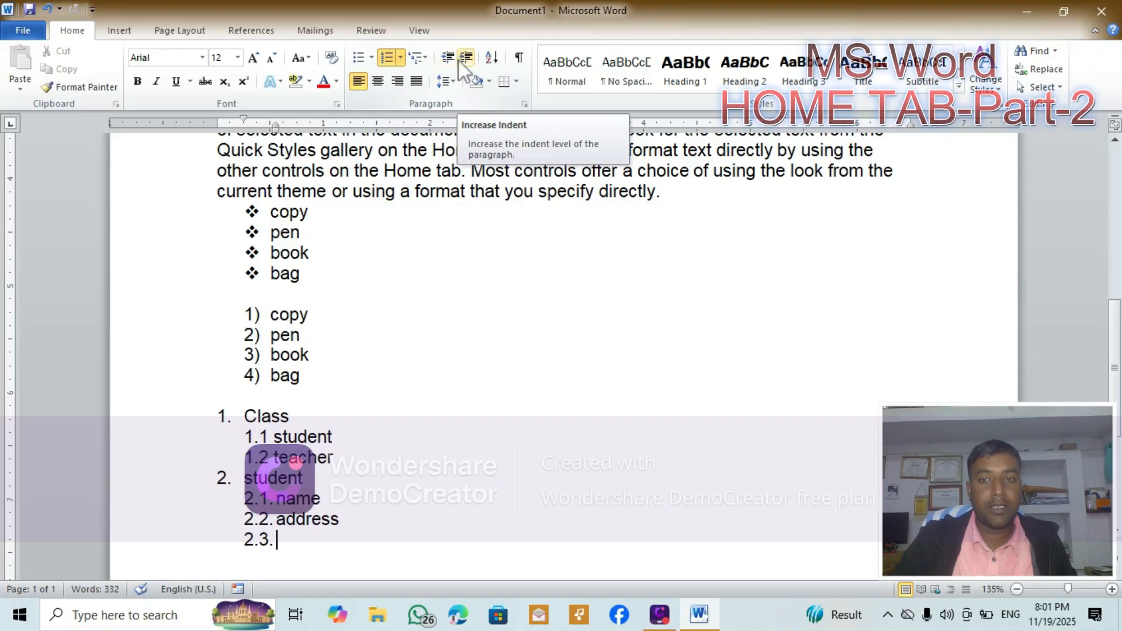
Step: Increase the indent of the document's first paragraph by three levels
scroll(562, 278, up, 8)
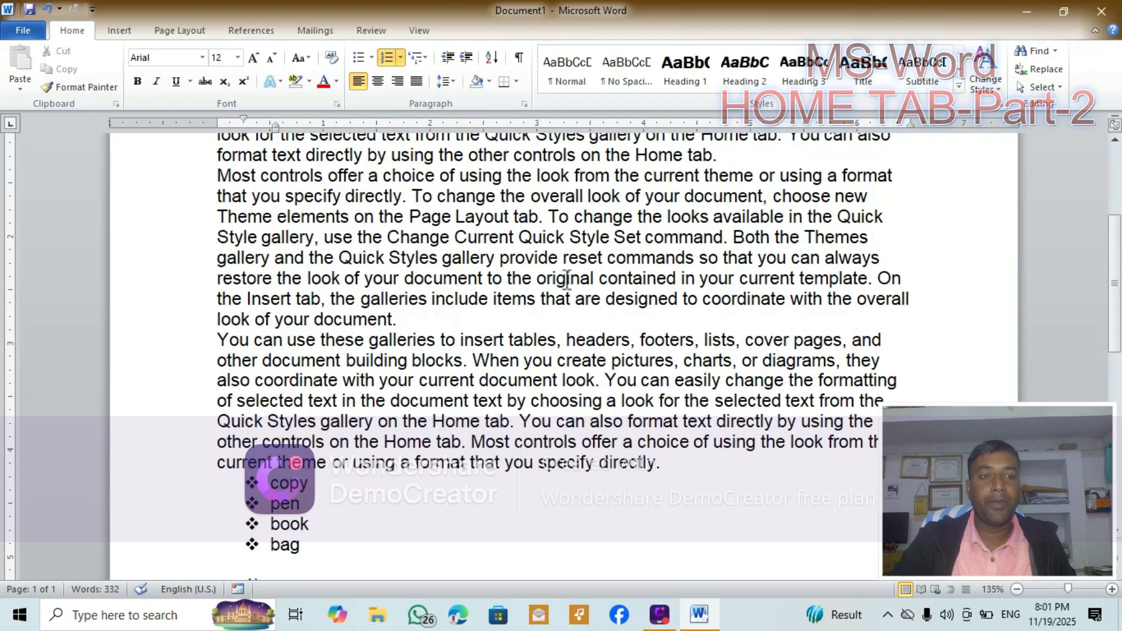
scroll(567, 280, up, 2)
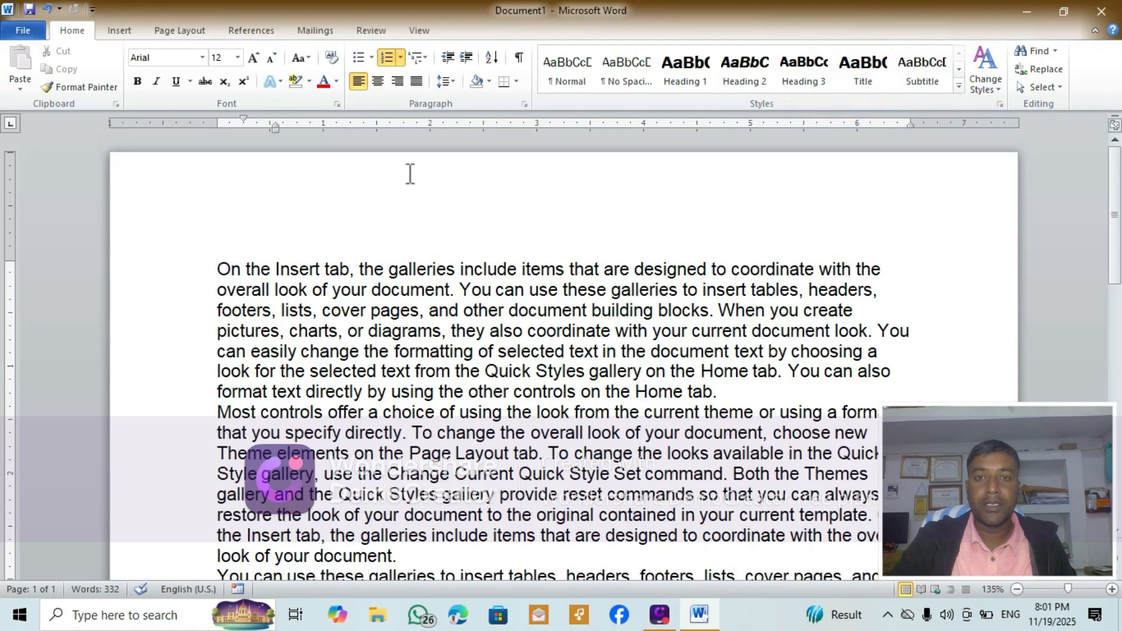
click(222, 262)
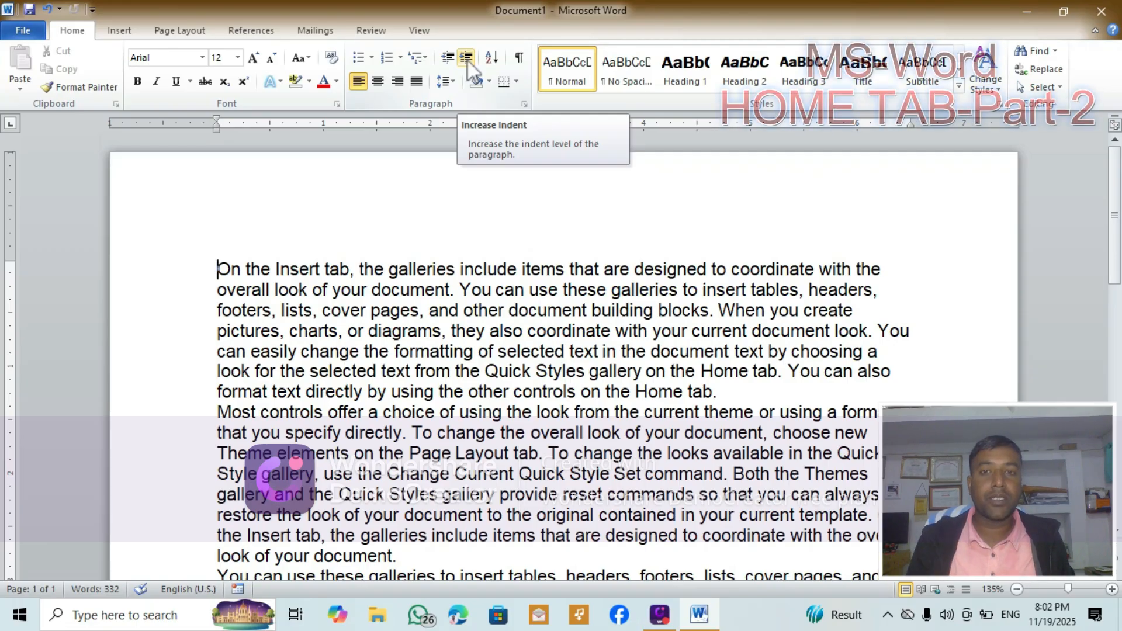
click(467, 61)
click(467, 61)
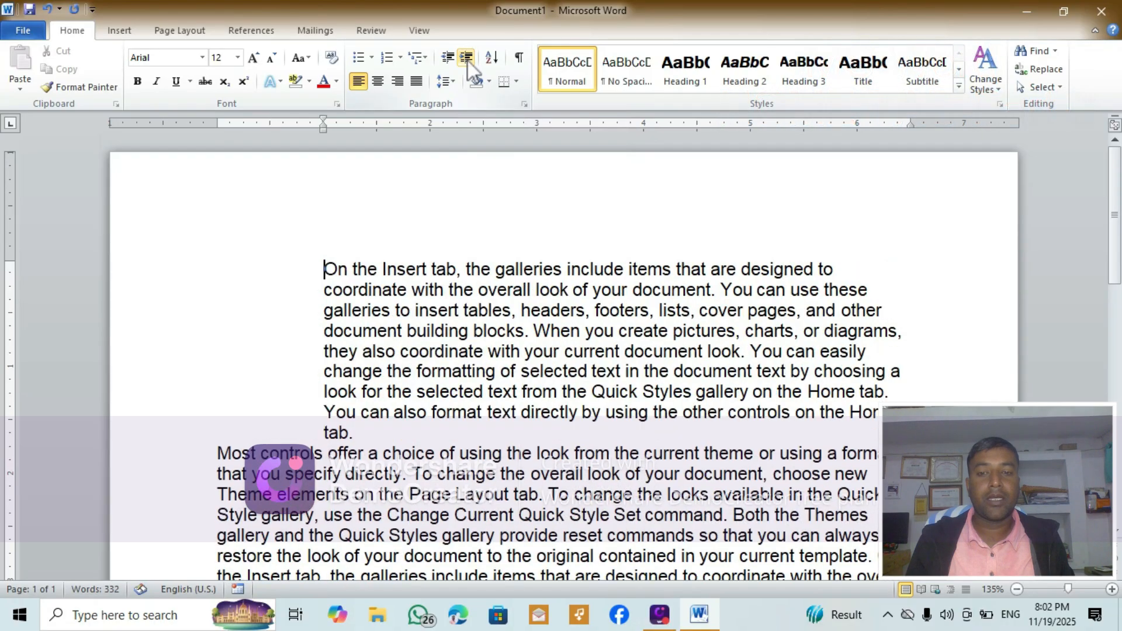
click(467, 61)
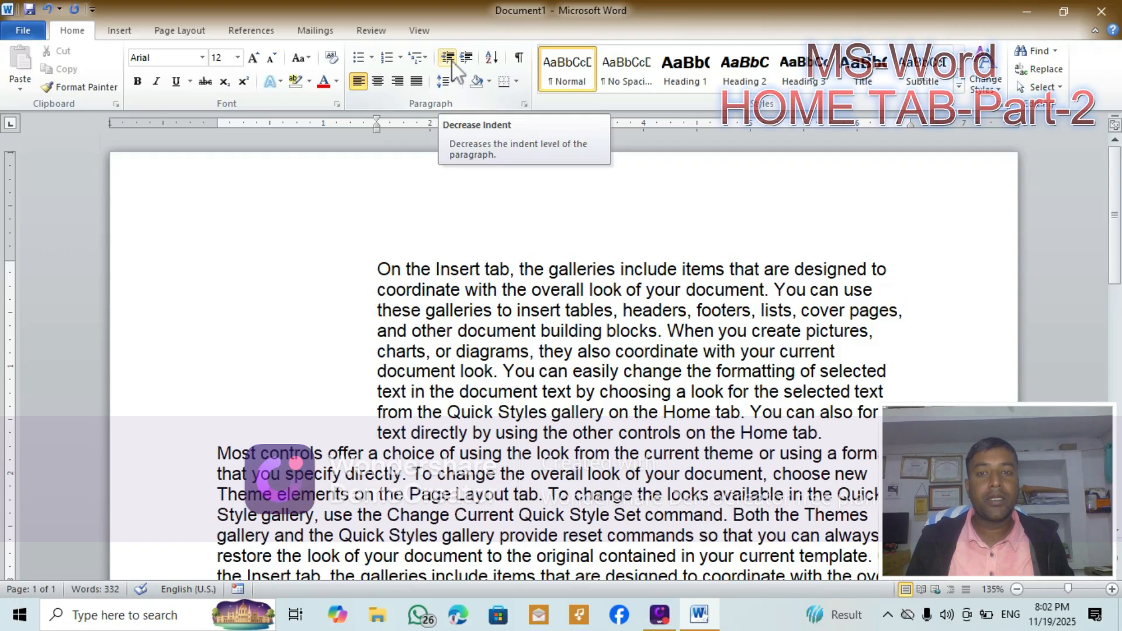
Step: Decrease the indent of the document's first paragraph by three levels, back to the page margin
click(451, 61)
click(451, 61)
click(451, 61)
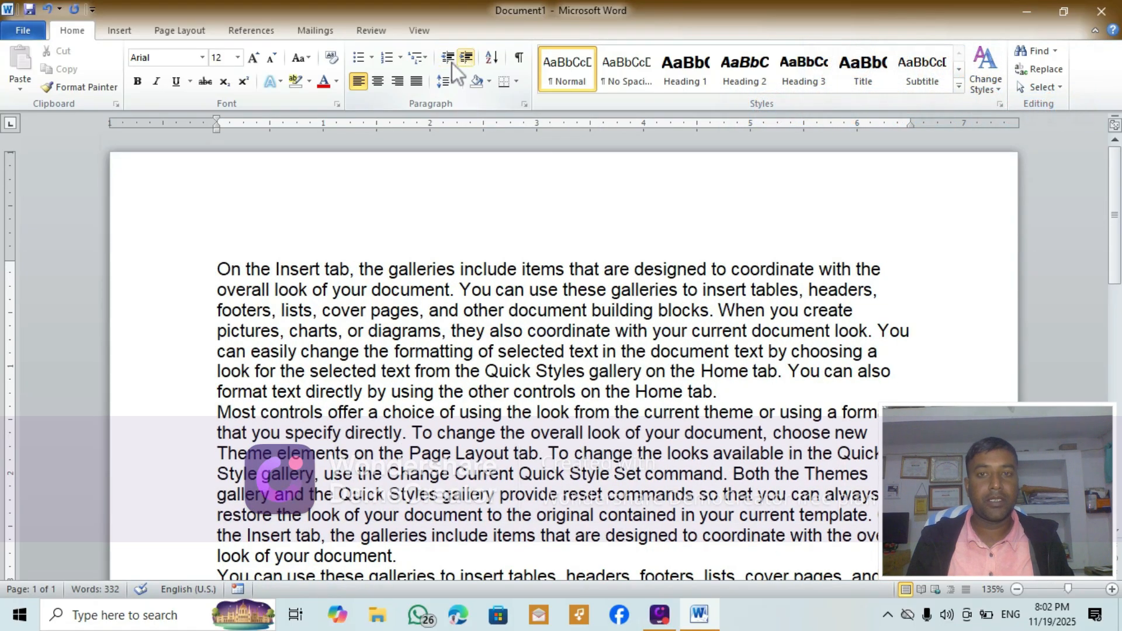
Step: Indent the document's first paragraph by three levels again
click(465, 60)
click(464, 61)
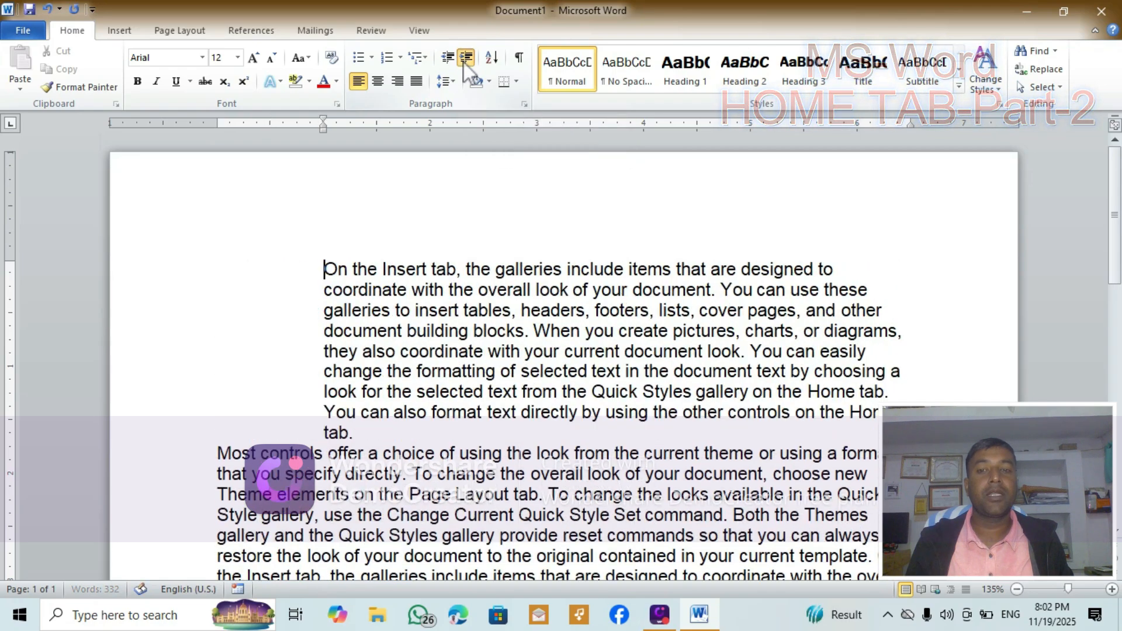
click(464, 61)
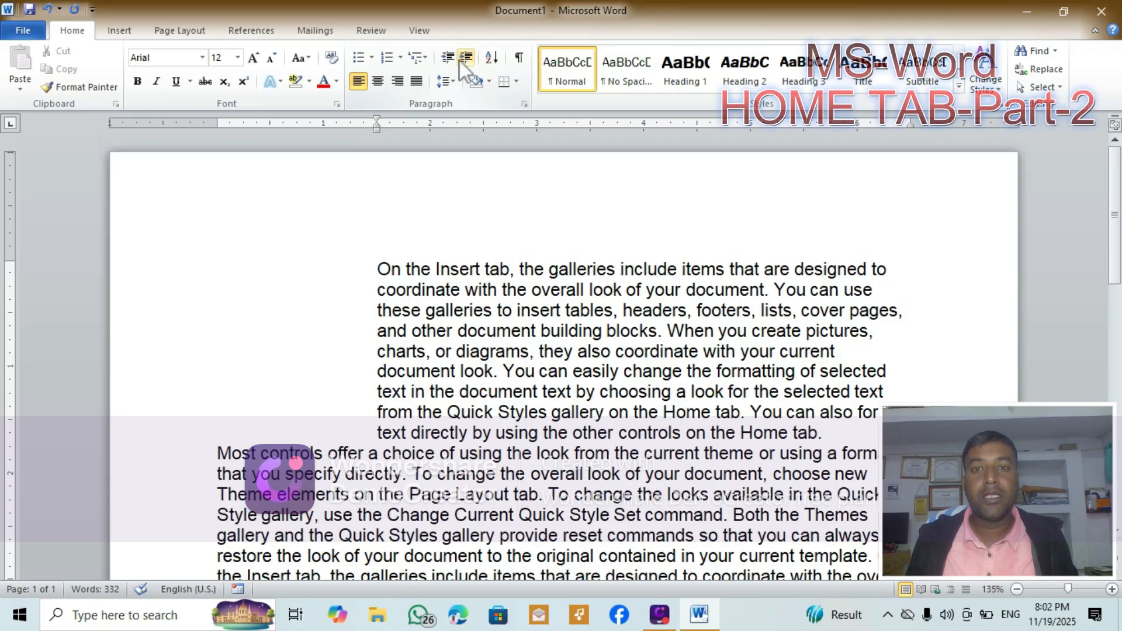
Step: Remove the first paragraph's indent level by level until it lines up with the following paragraph
click(447, 58)
click(487, 62)
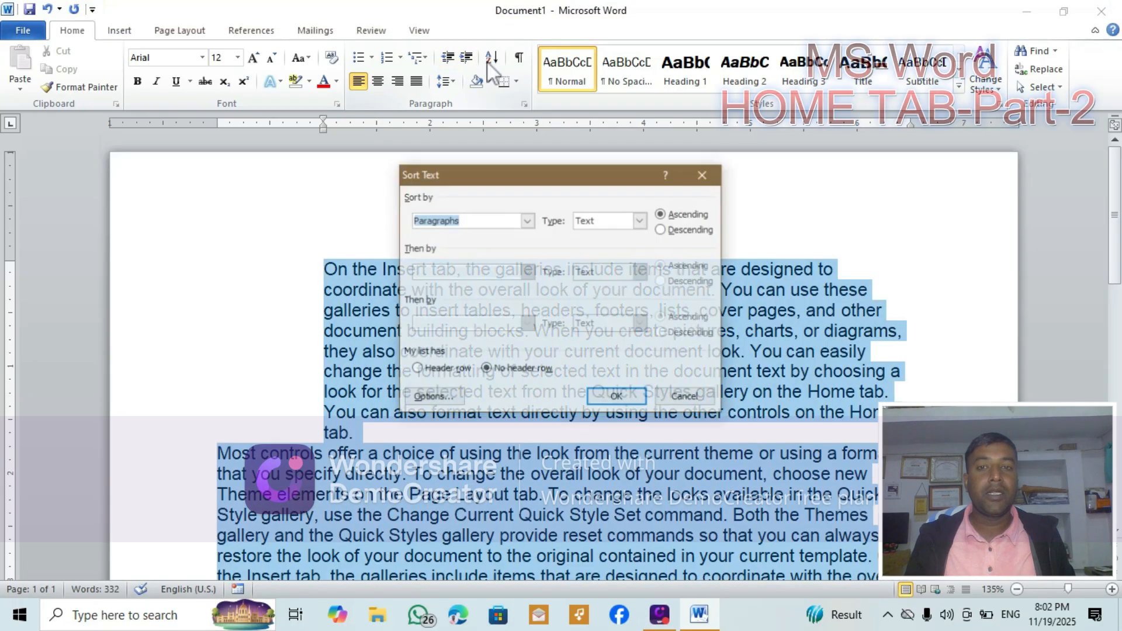
click(711, 176)
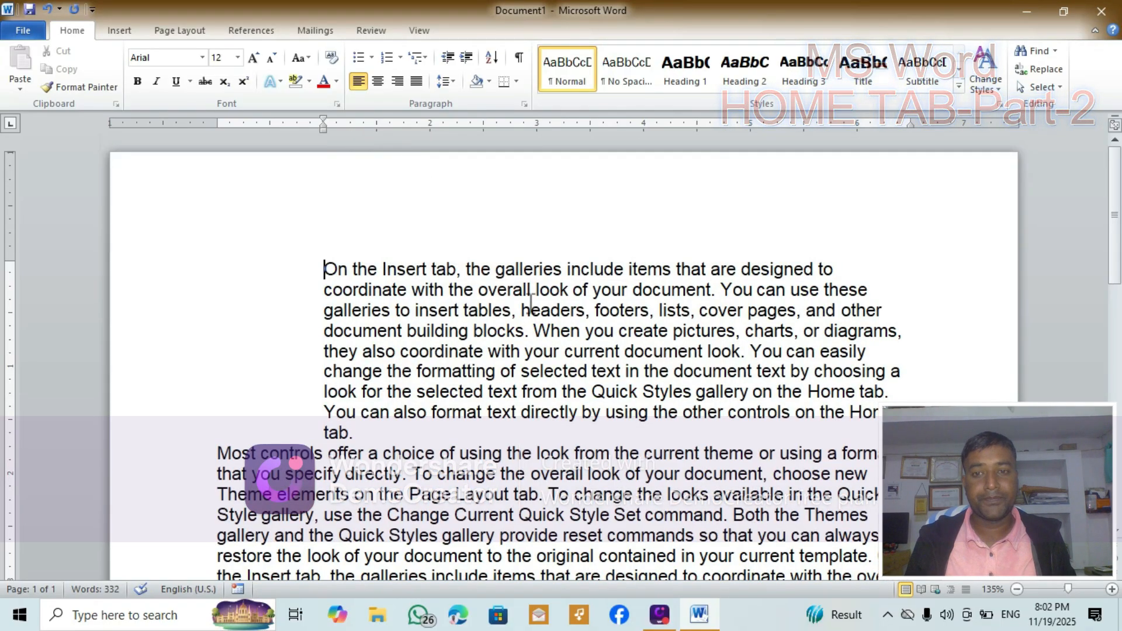
scroll(578, 315, down, 3)
scroll(584, 304, up, 3)
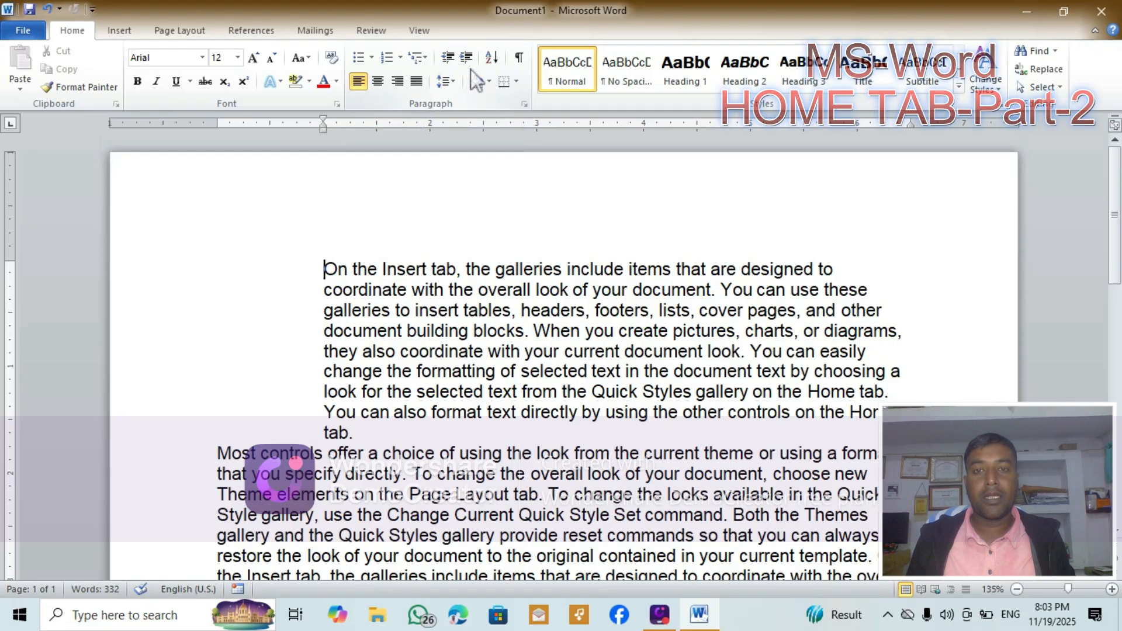
click(448, 57)
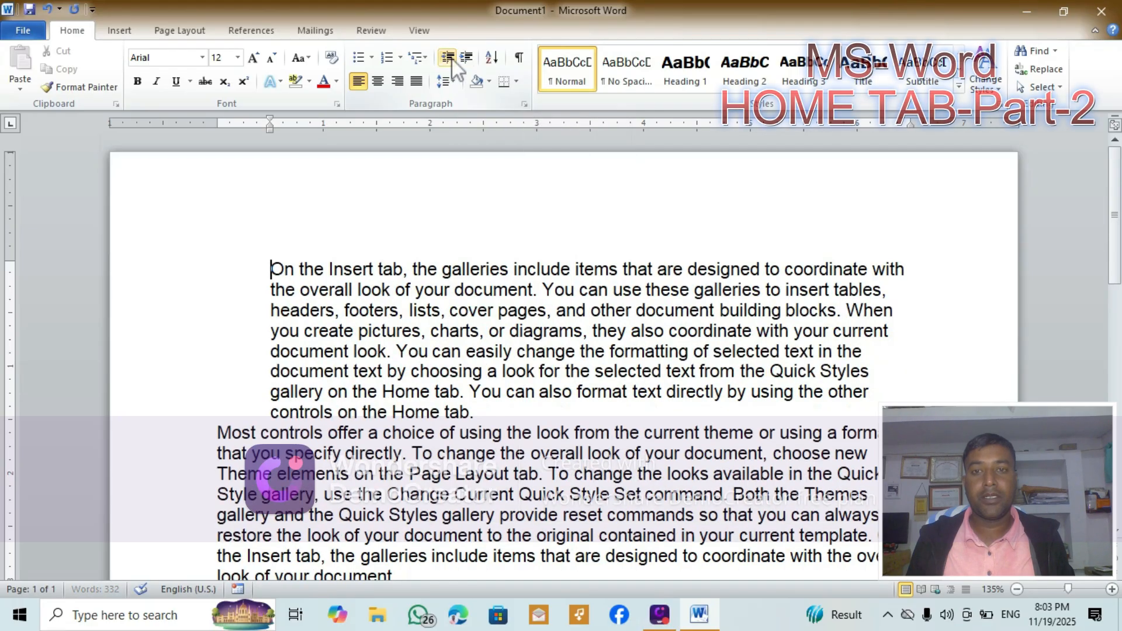
click(449, 58)
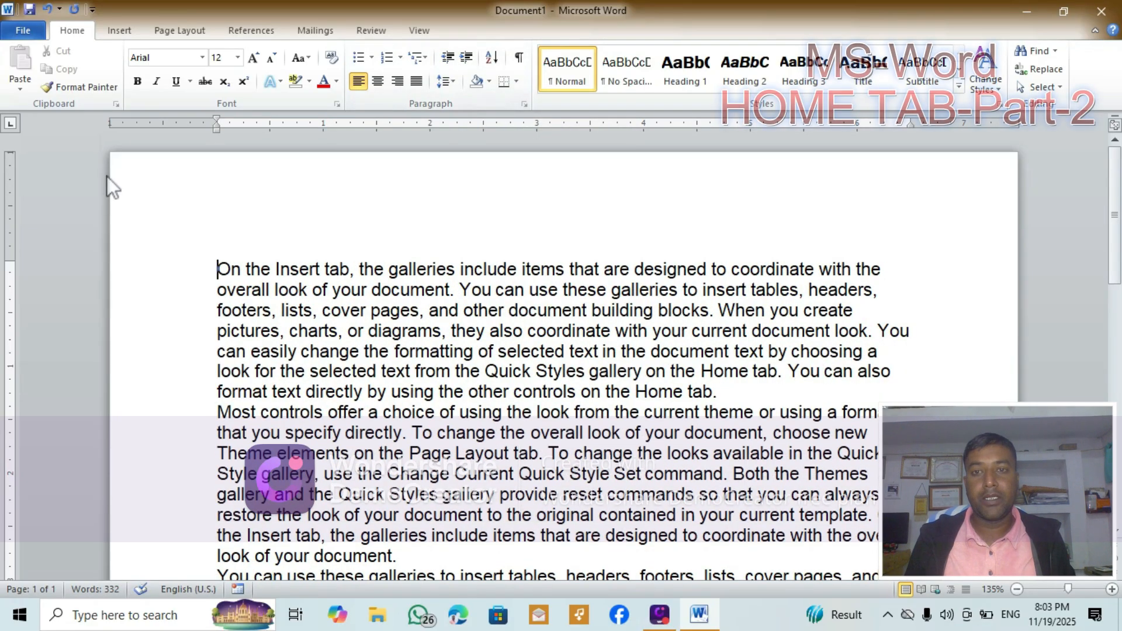
Step: Center the document's first paragraph and return it to left alignment
scroll(355, 341, down, 1)
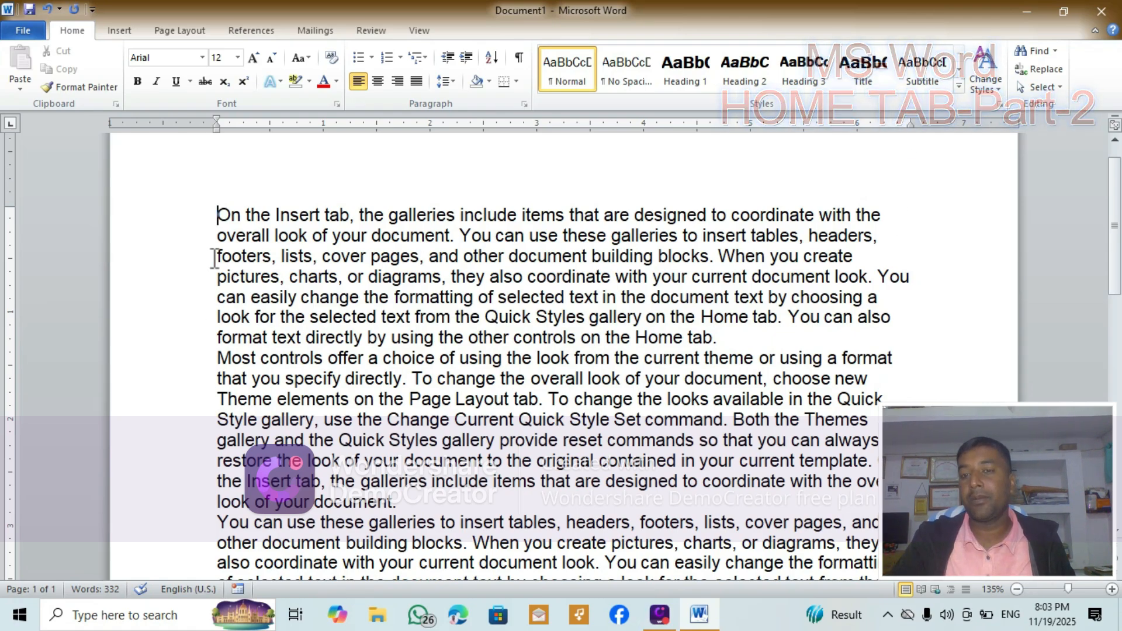
scroll(237, 245, down, 2)
scroll(238, 251, down, 1)
key(ctrl+Home)
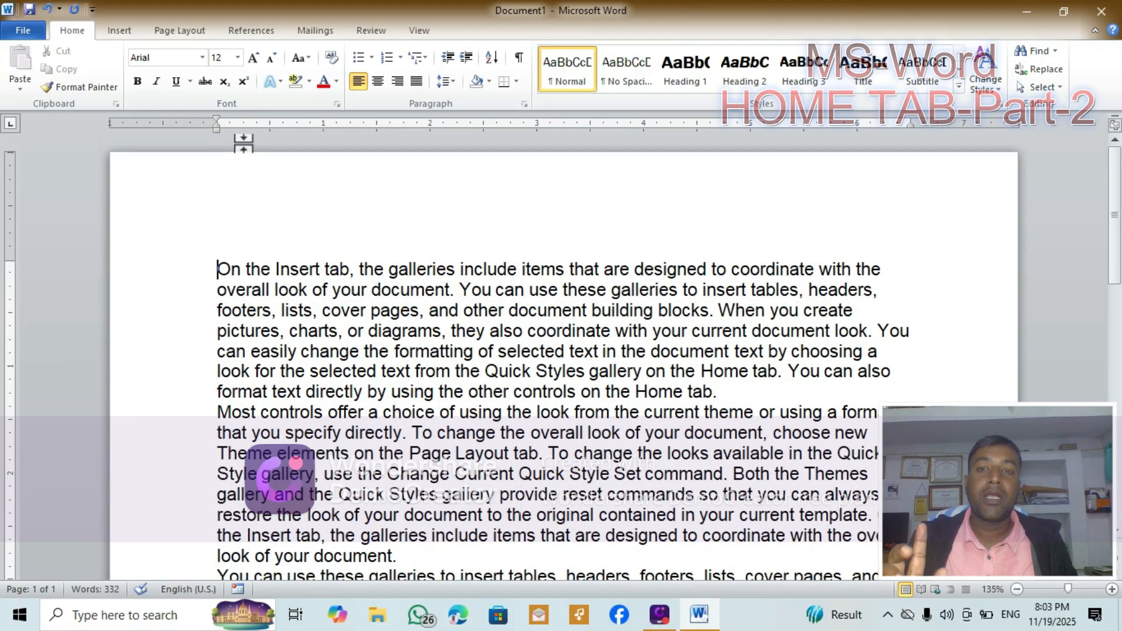
click(378, 87)
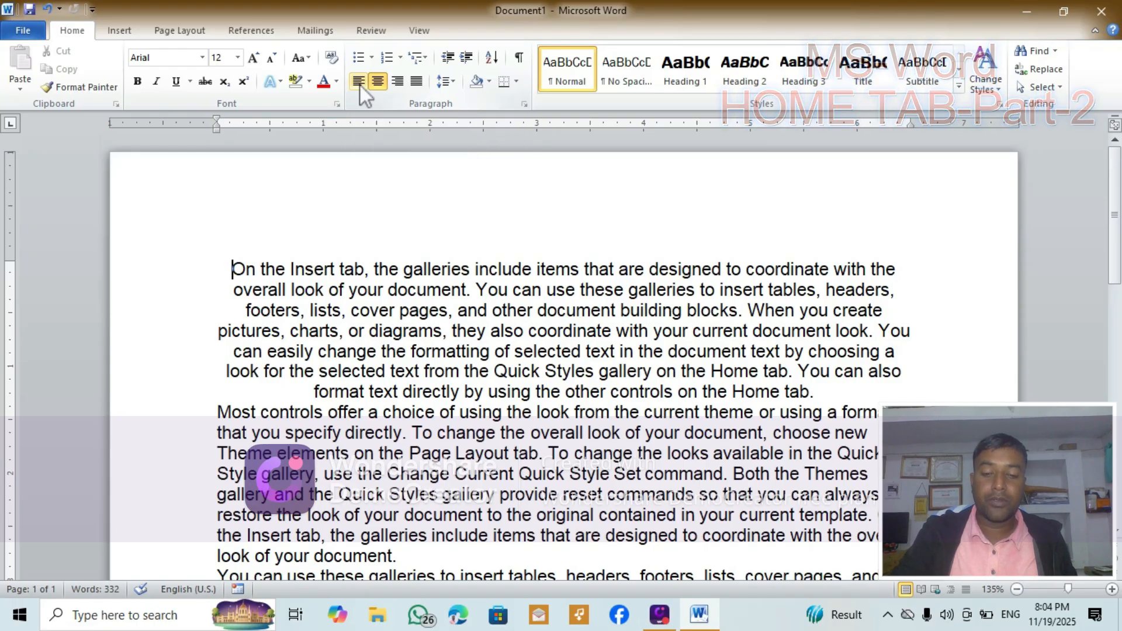
click(359, 81)
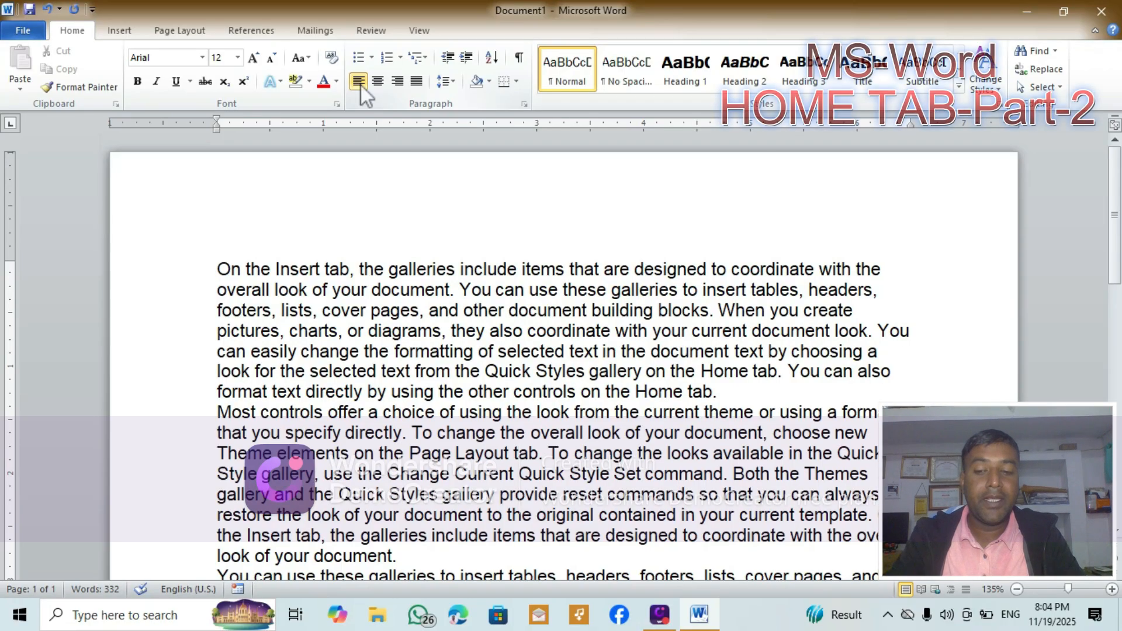
Step: Apply center, right and finally justified alignment to the document's first paragraph
key(ctrl+e)
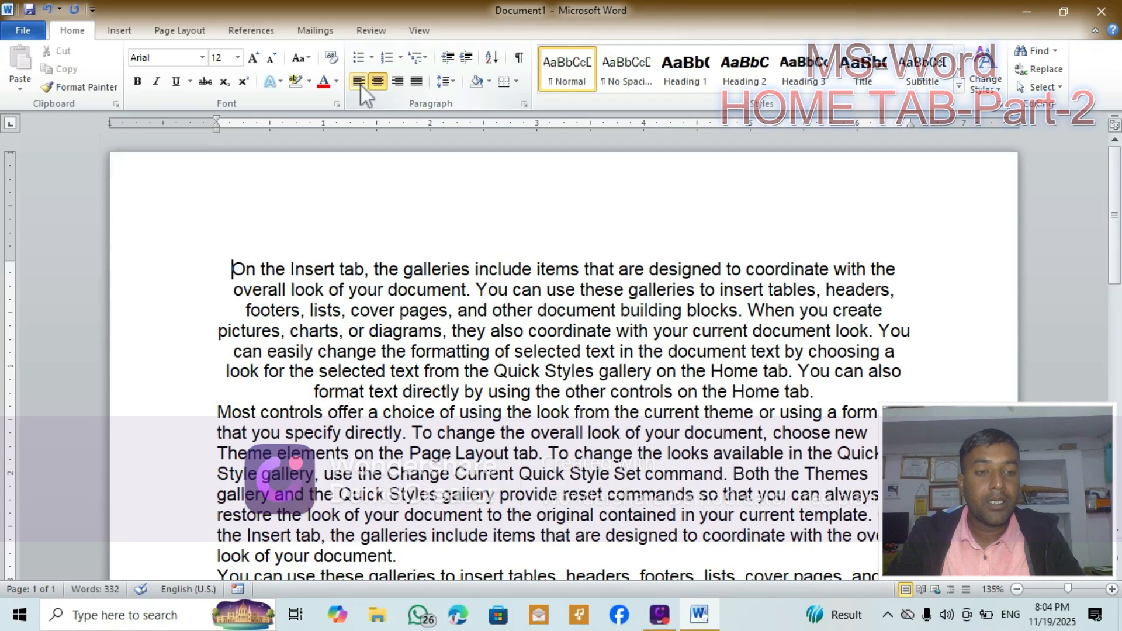
click(402, 82)
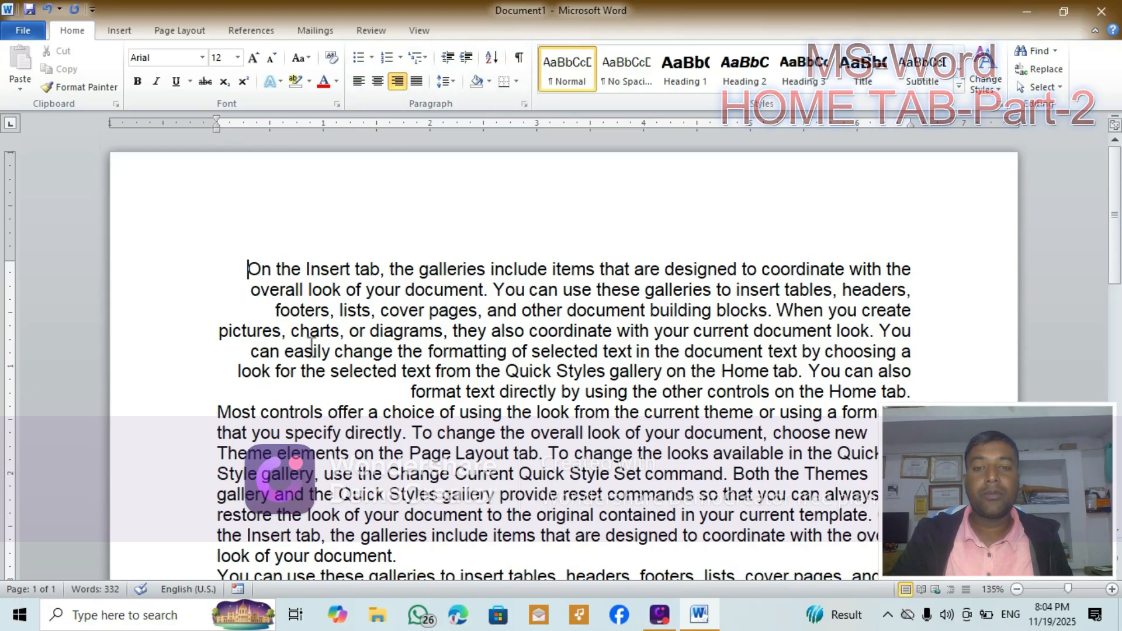
click(419, 83)
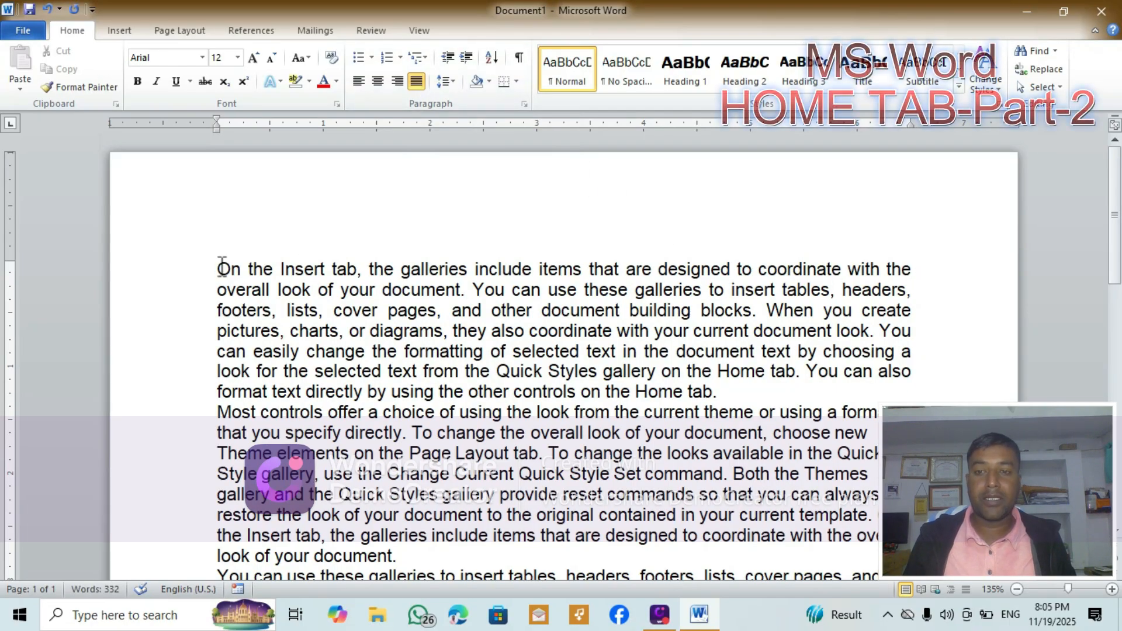
Step: Set the whole first paragraph's line spacing to 1.5 and return it to 1.0
drag(222, 263, 724, 392)
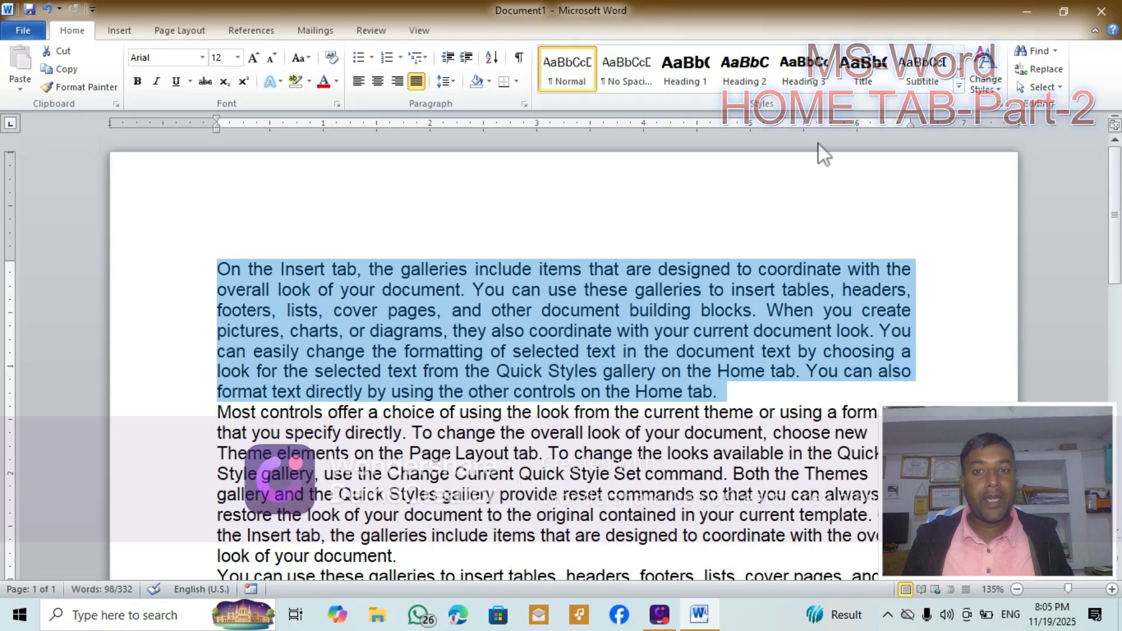
click(455, 86)
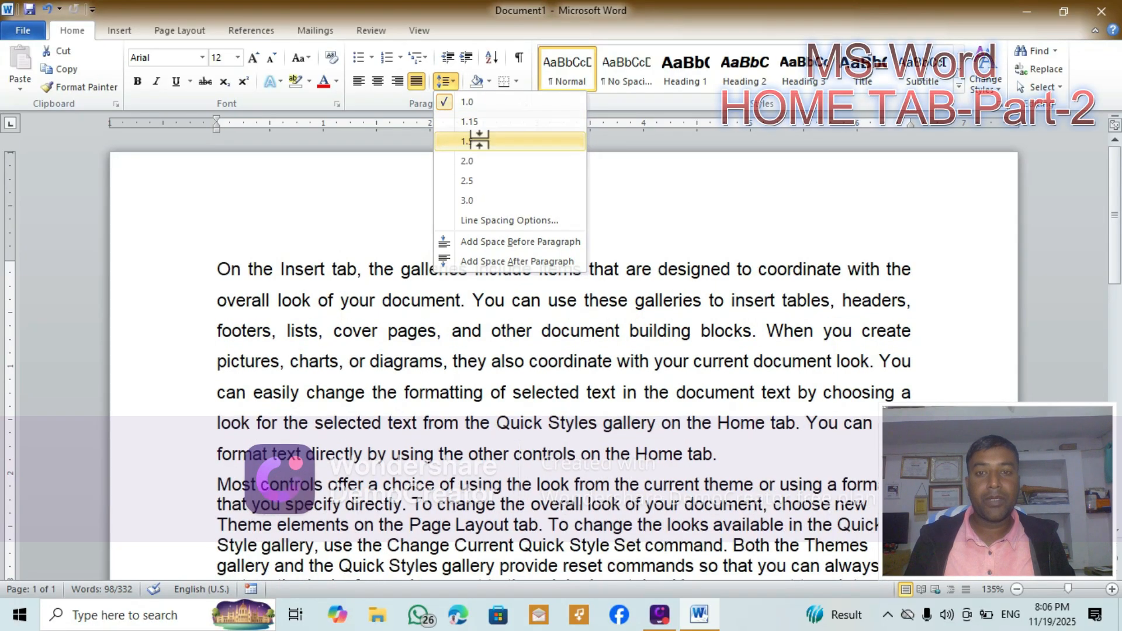
click(479, 141)
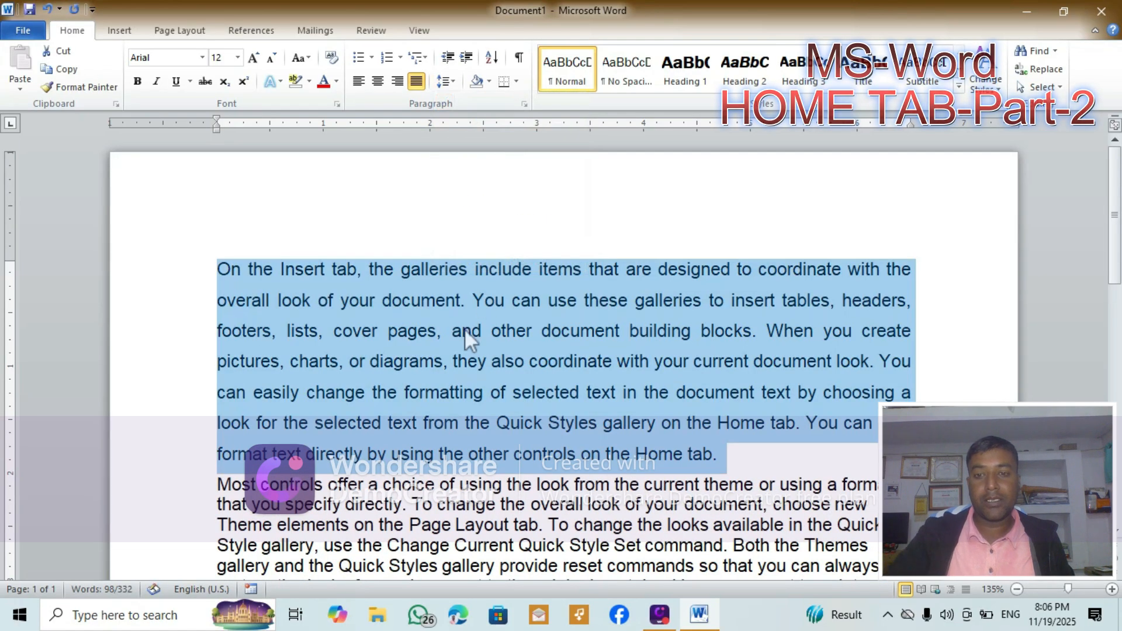
click(454, 84)
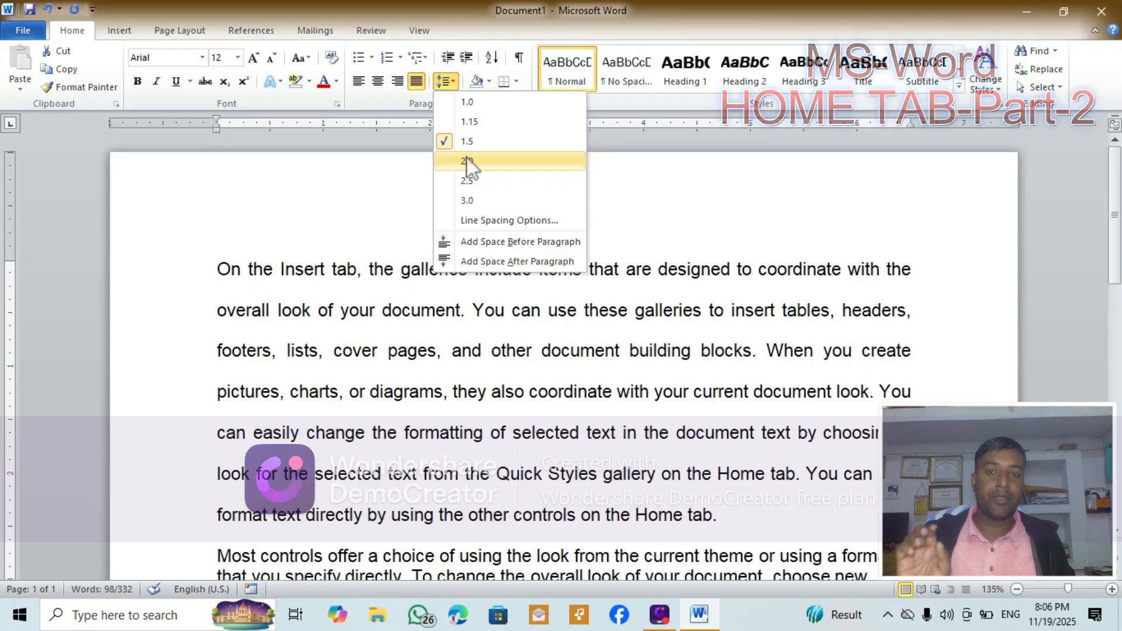
click(465, 106)
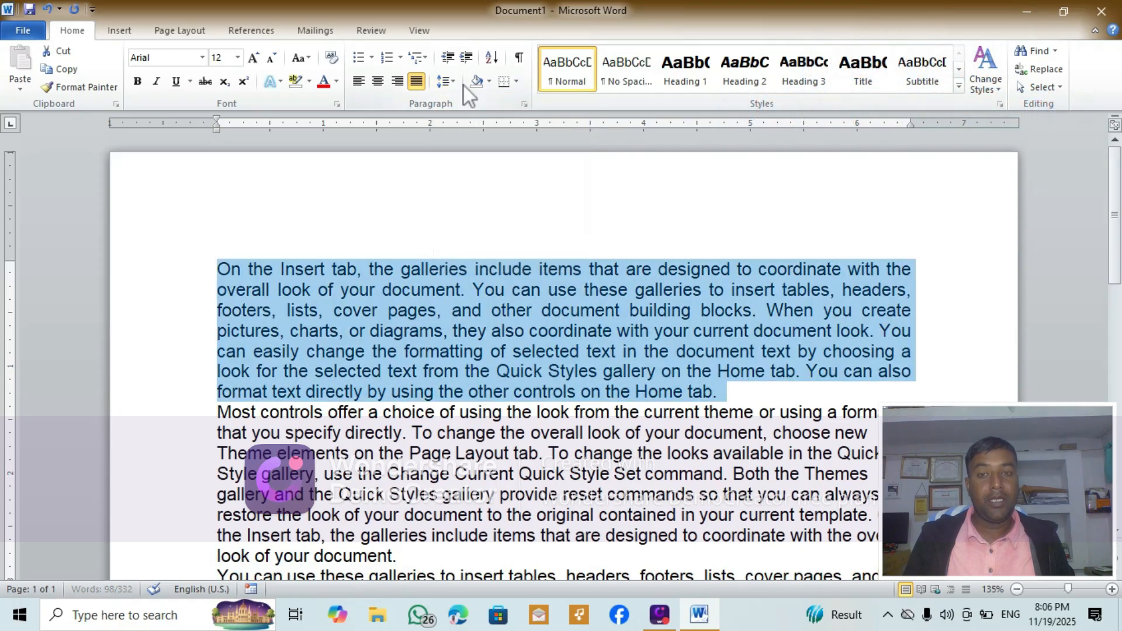
Step: Add space after the first paragraph, leaving its line spacing setting alone
click(447, 81)
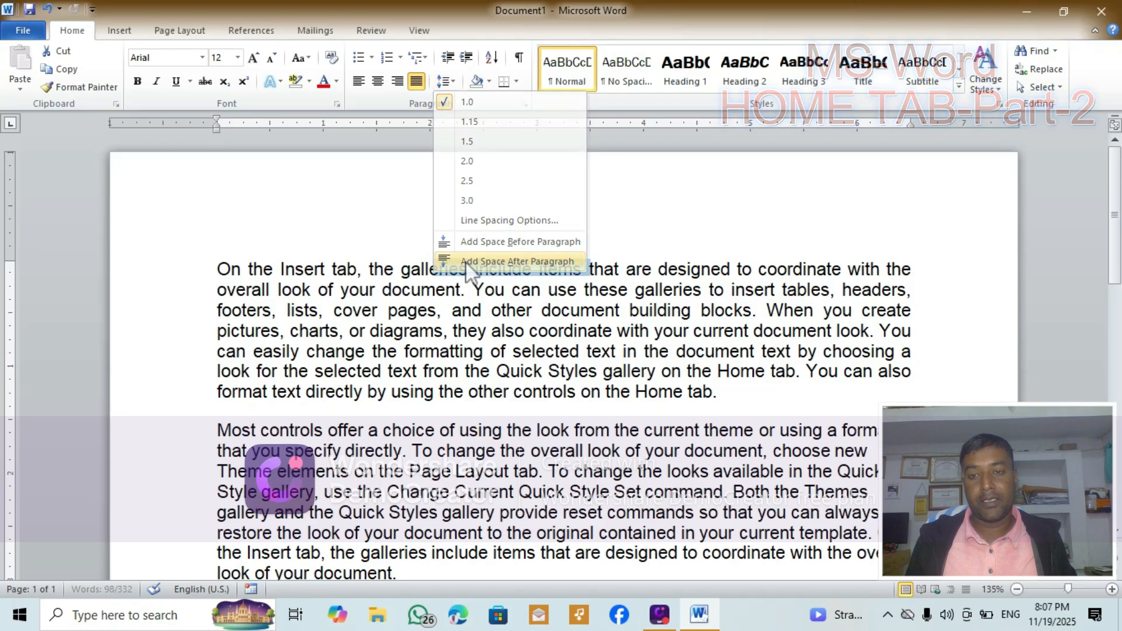
click(466, 262)
scroll(572, 374, down, 2)
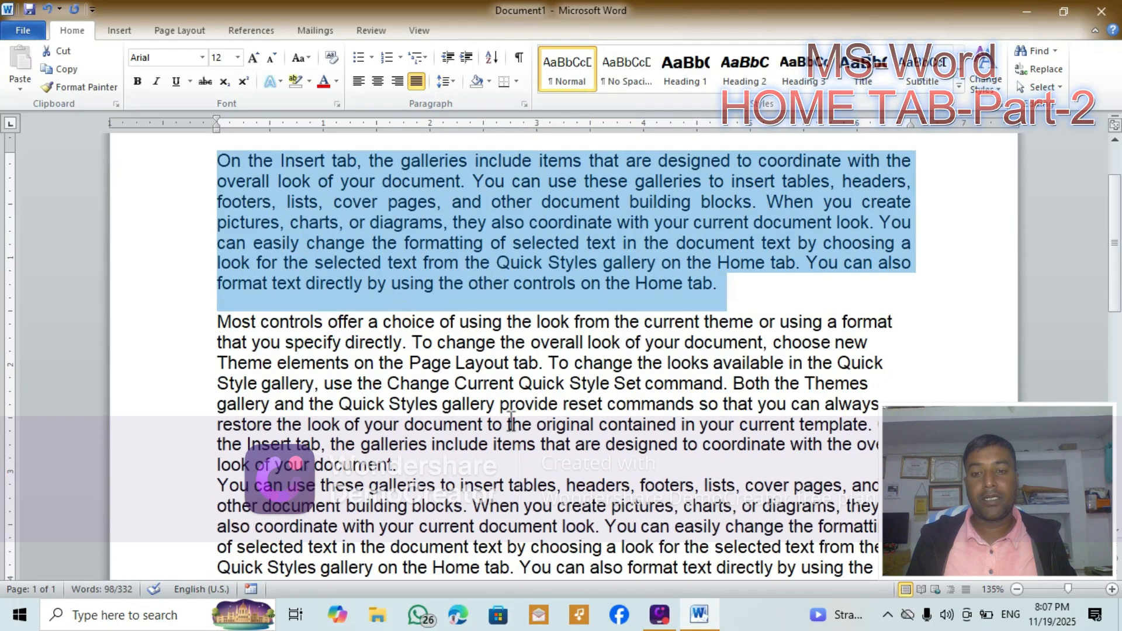
Step: Add space after the second paragraph, which begins with Most controls offer a choice
scroll(444, 459, down, 1)
drag(213, 269, 493, 412)
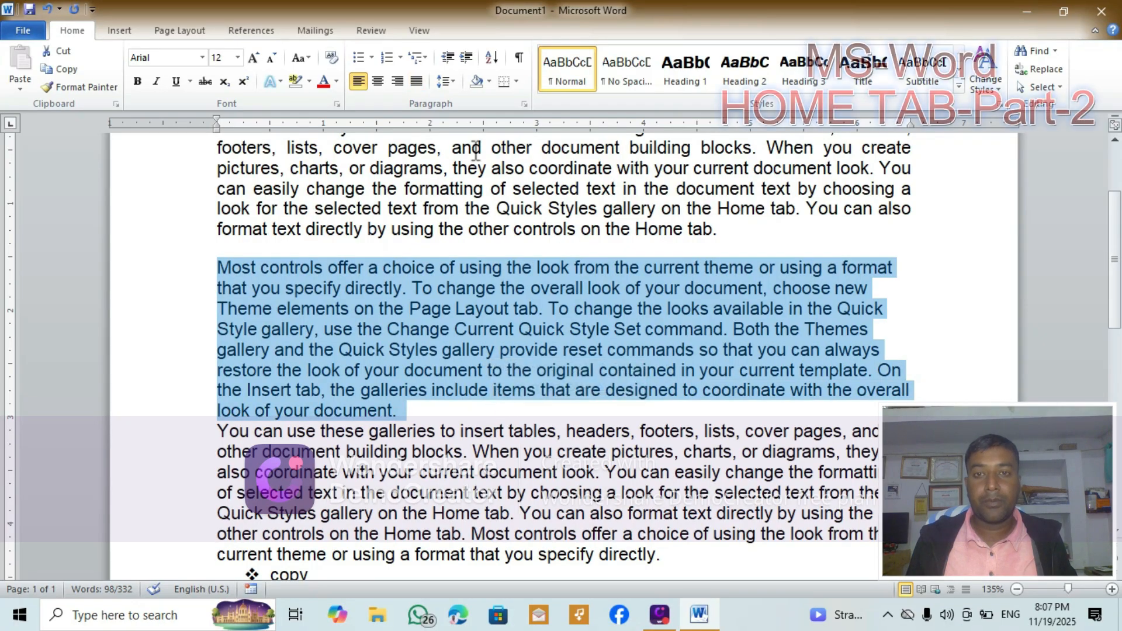
click(454, 82)
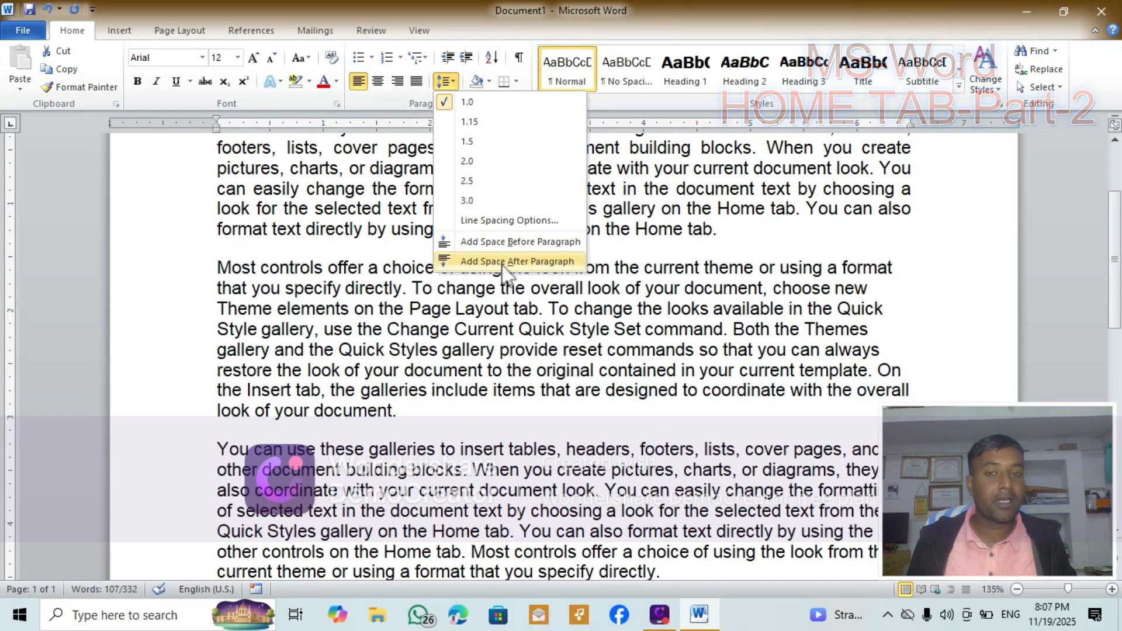
click(502, 265)
click(422, 403)
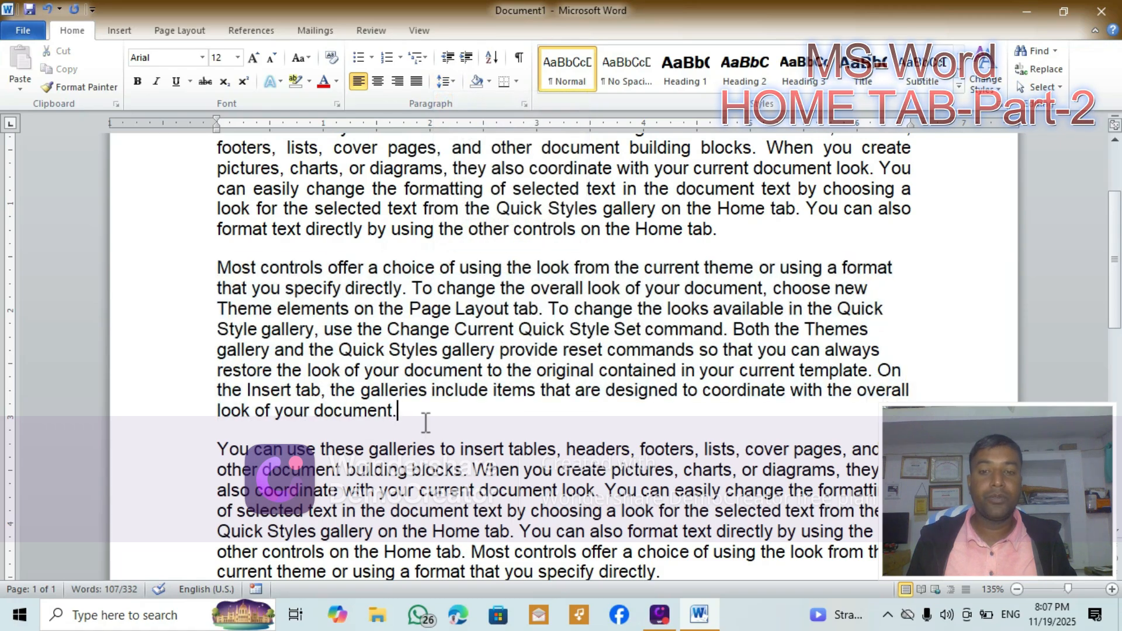
scroll(496, 337, up, 2)
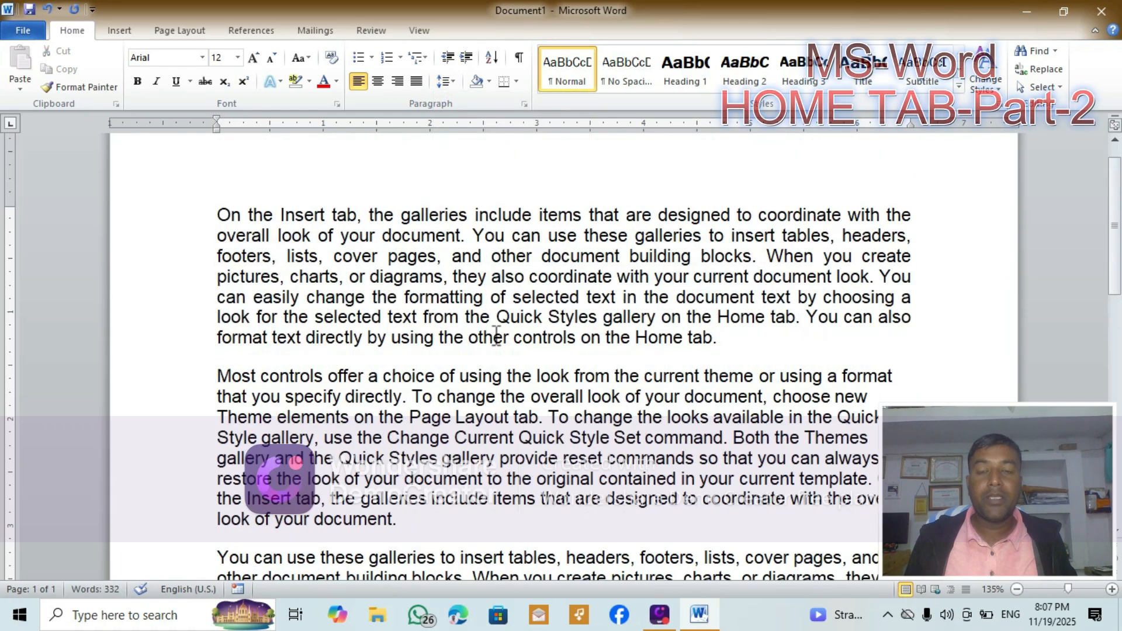
Step: Sort the four bulleted items copy, pen, book and bag by paragraphs as text in ascending order
scroll(519, 321, down, 1)
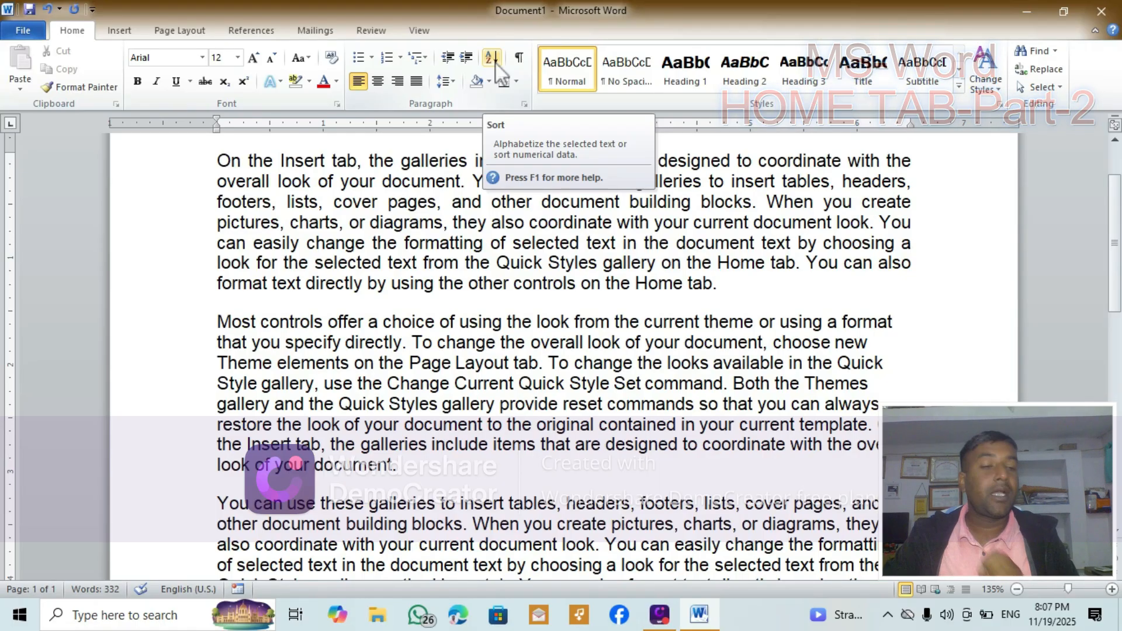
scroll(353, 328, down, 8)
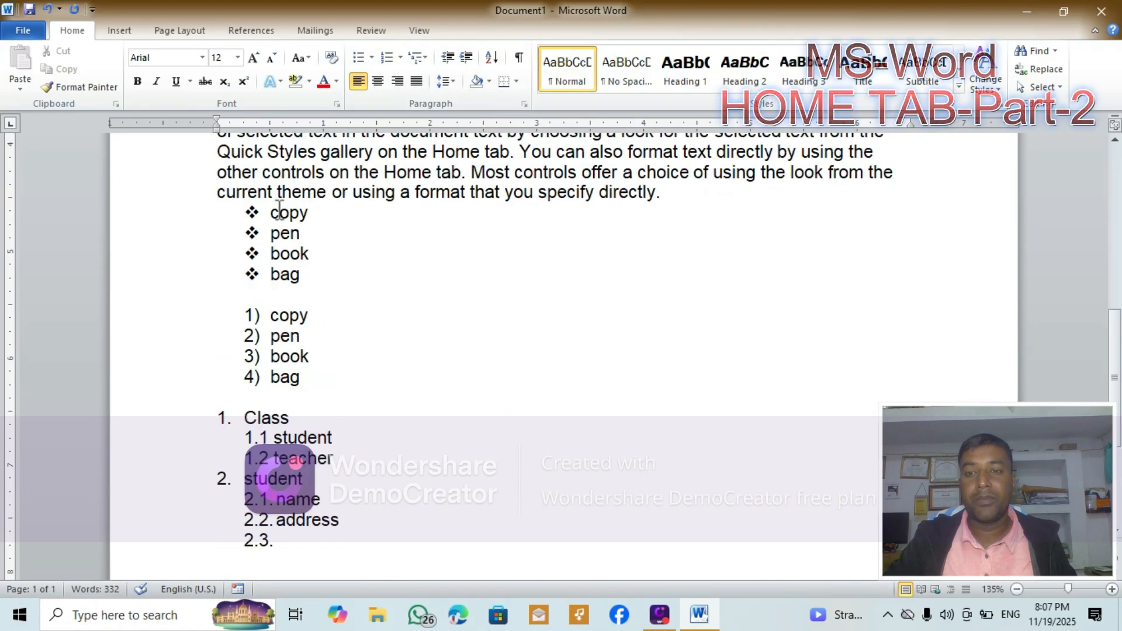
drag(271, 211, 310, 275)
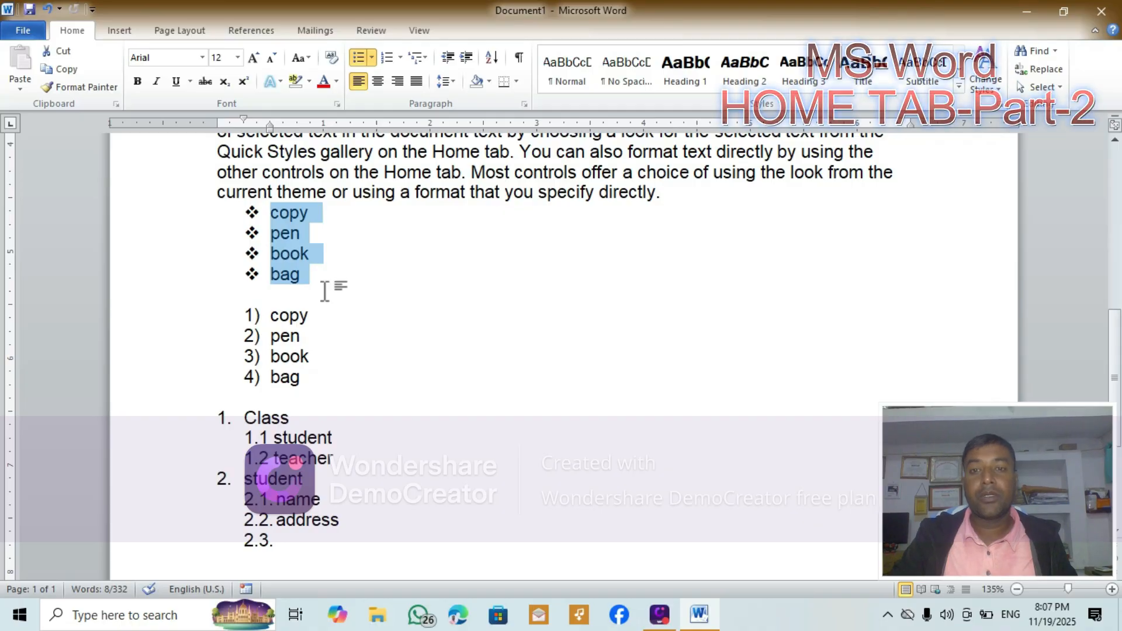
click(493, 56)
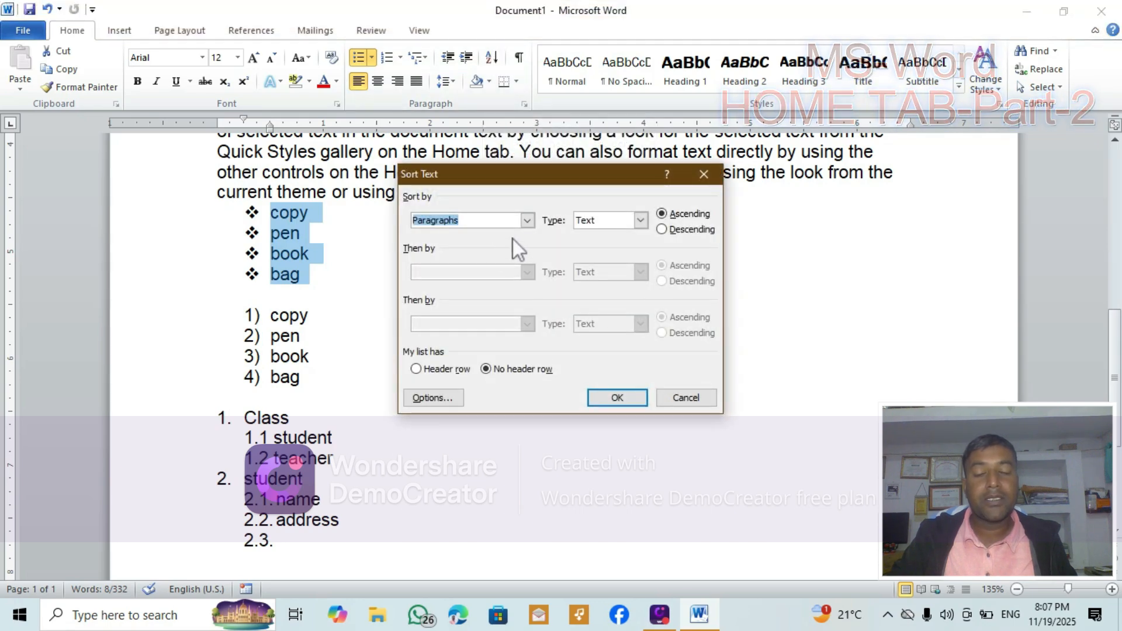
click(527, 221)
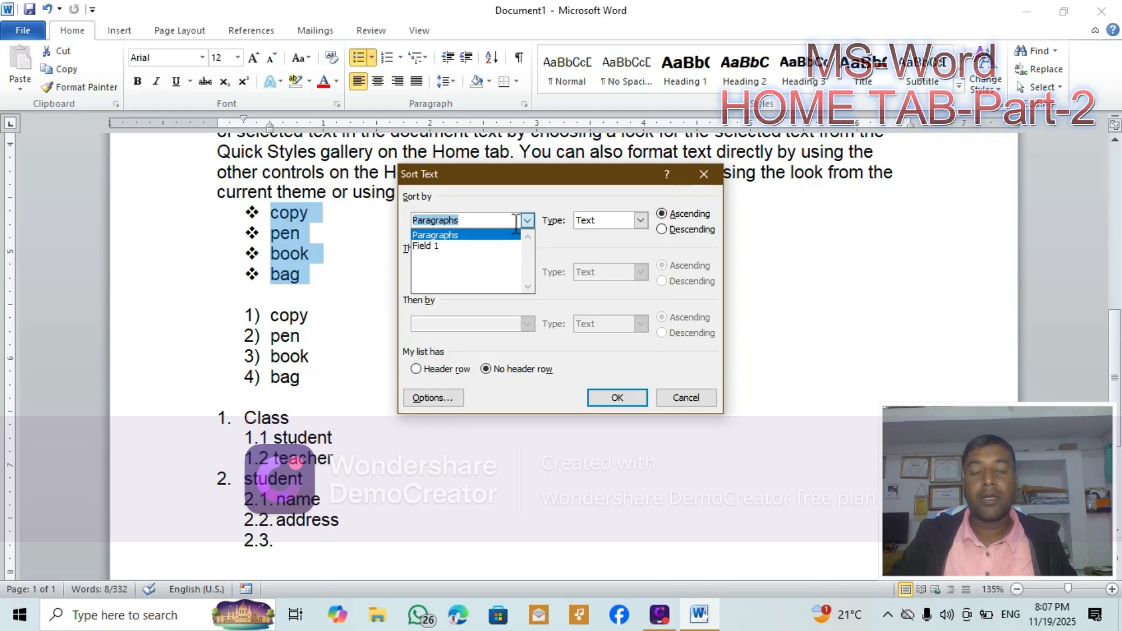
click(528, 221)
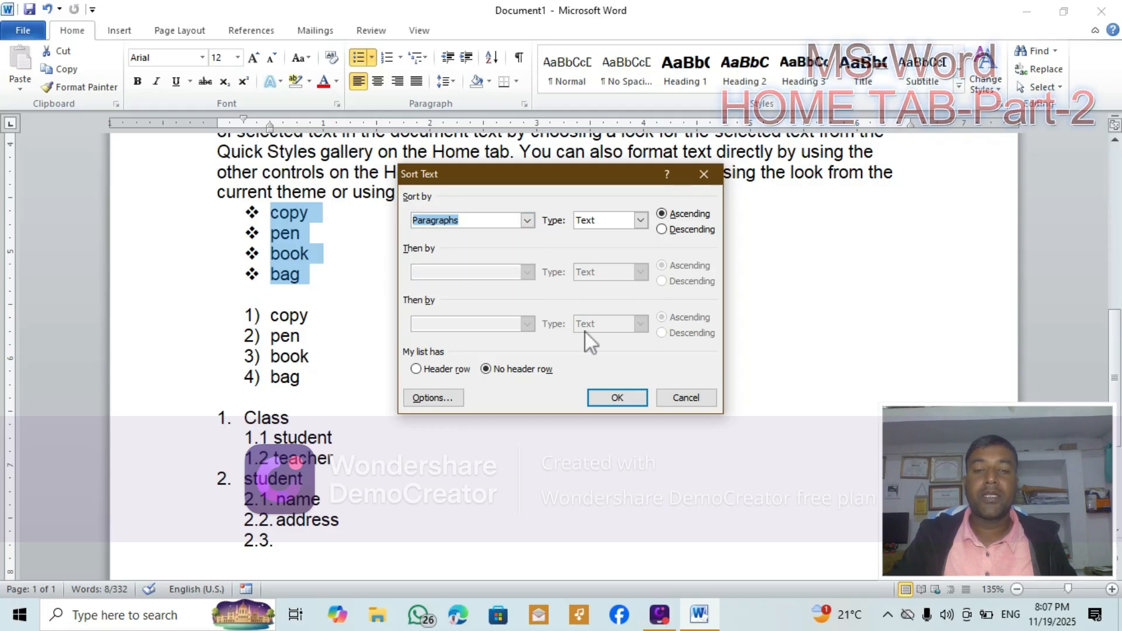
click(618, 398)
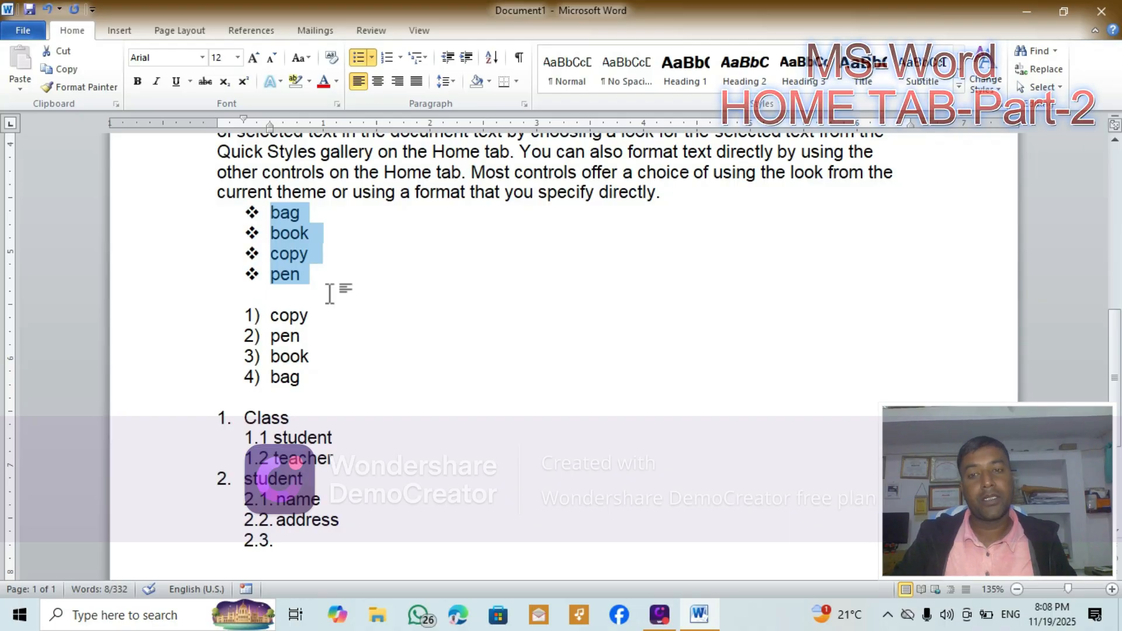
Step: Sort the four bulleted items by paragraphs as text in descending order
click(490, 57)
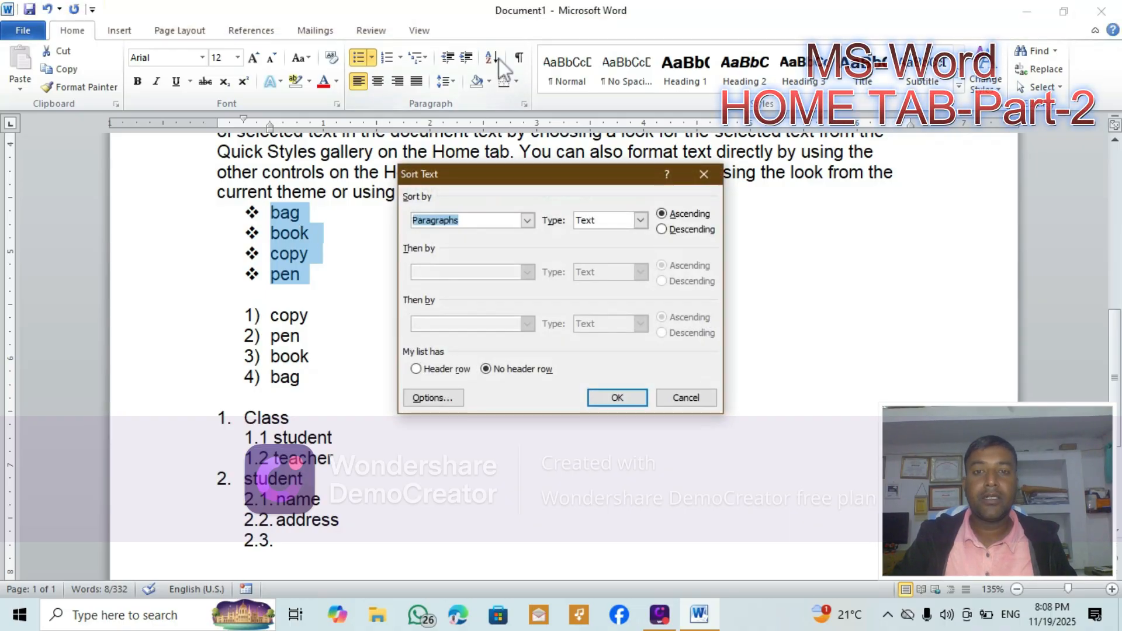
click(671, 229)
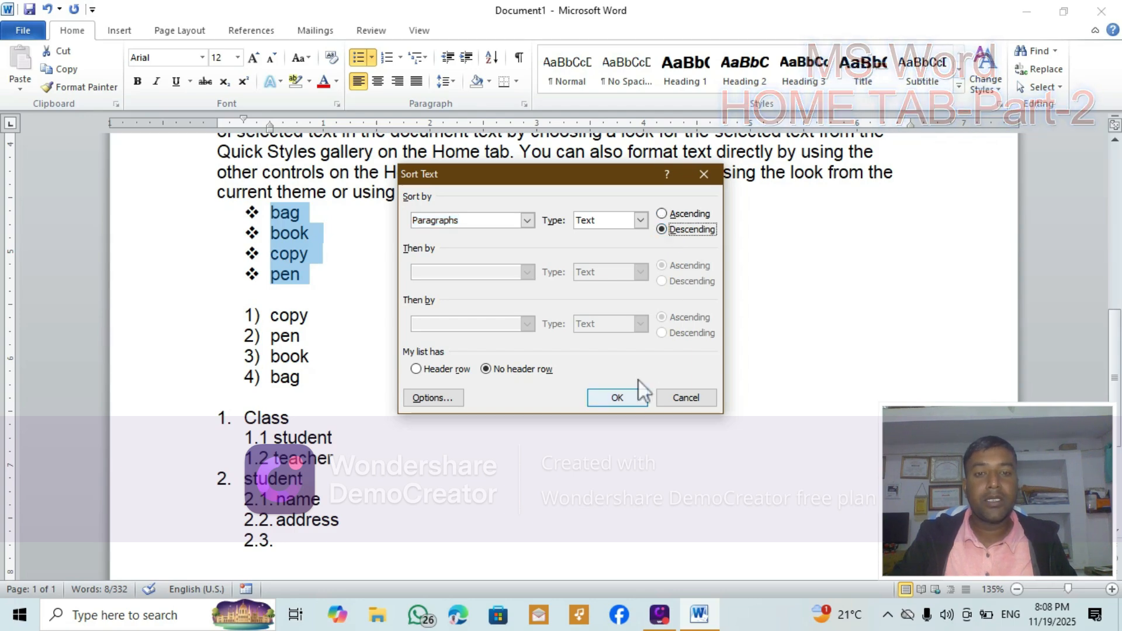
click(614, 399)
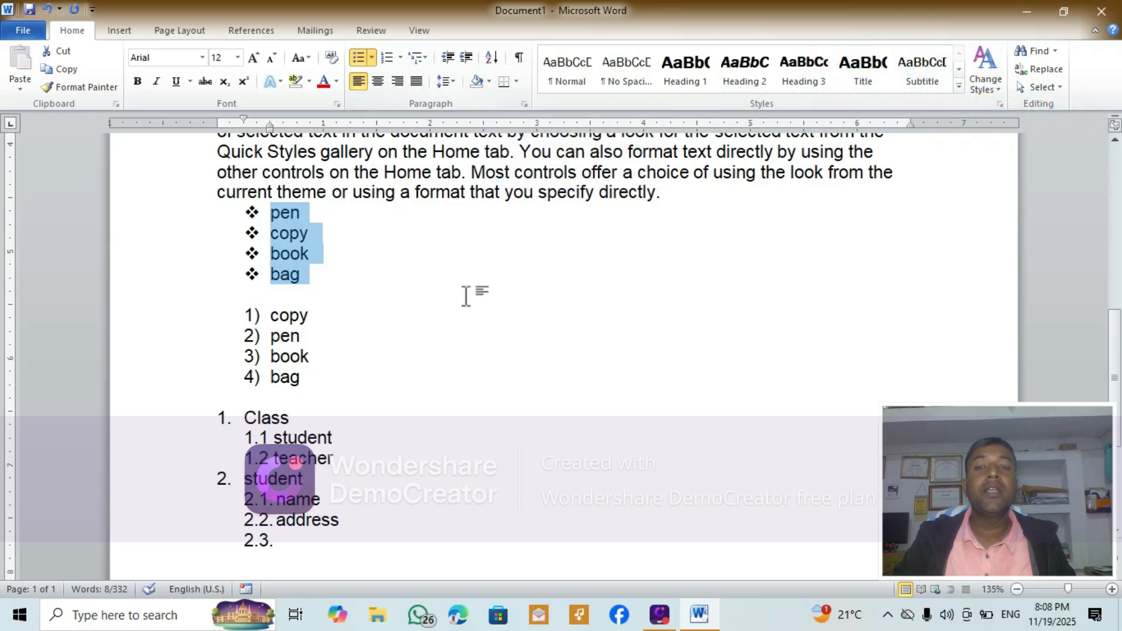
Step: Shade the first paragraph, which begins with On the Insert tab, in standard yellow
scroll(467, 295, up, 5)
scroll(468, 295, up, 5)
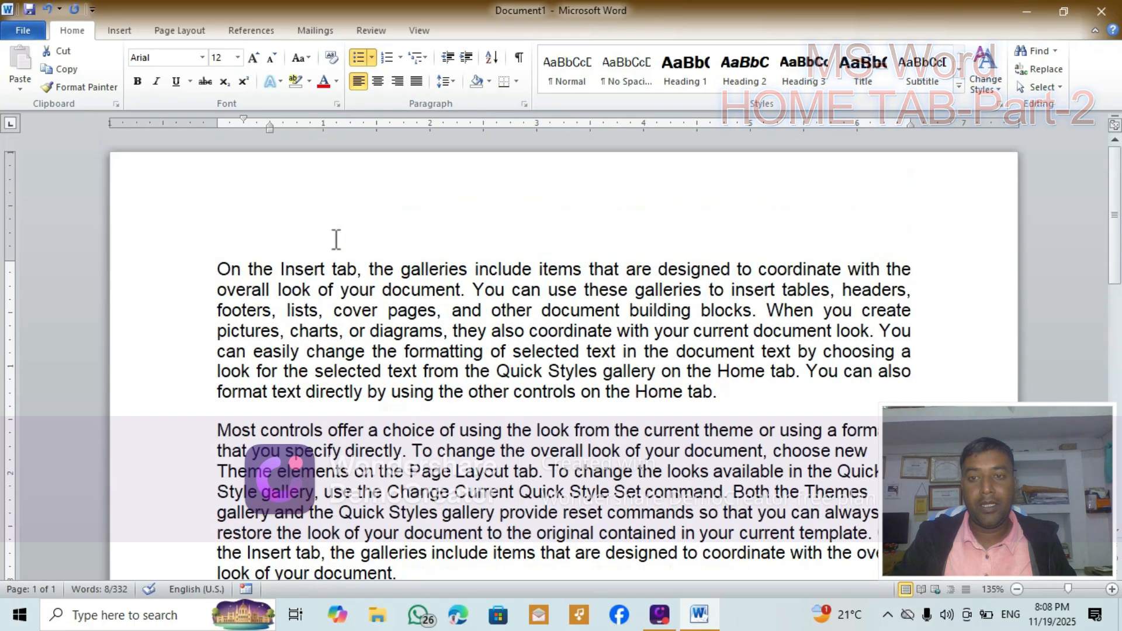
drag(214, 268, 759, 398)
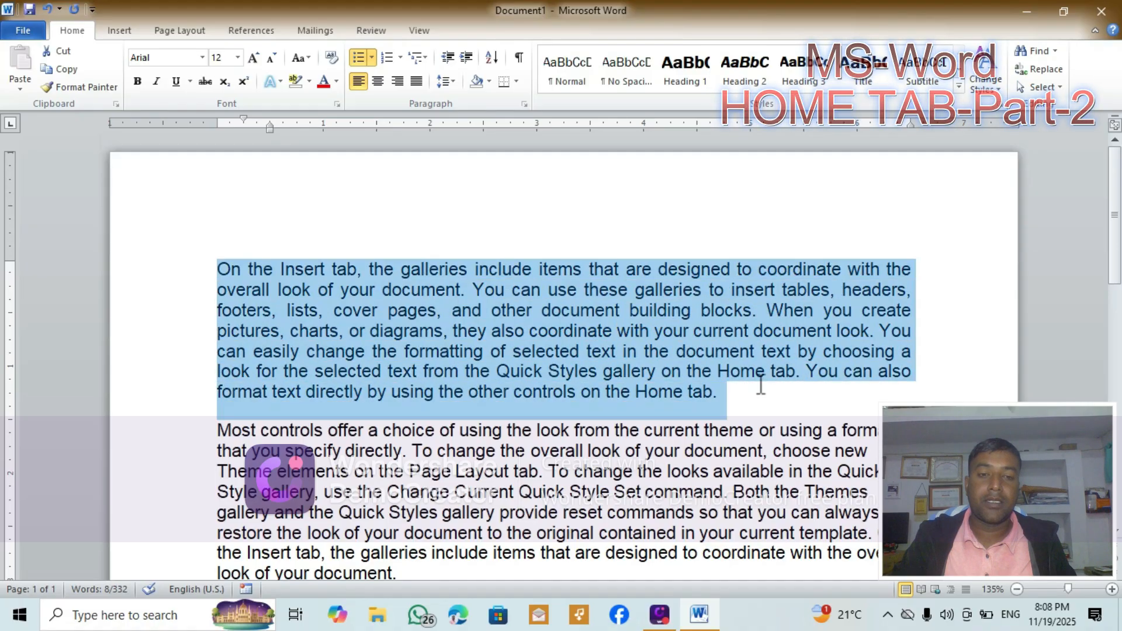
click(488, 82)
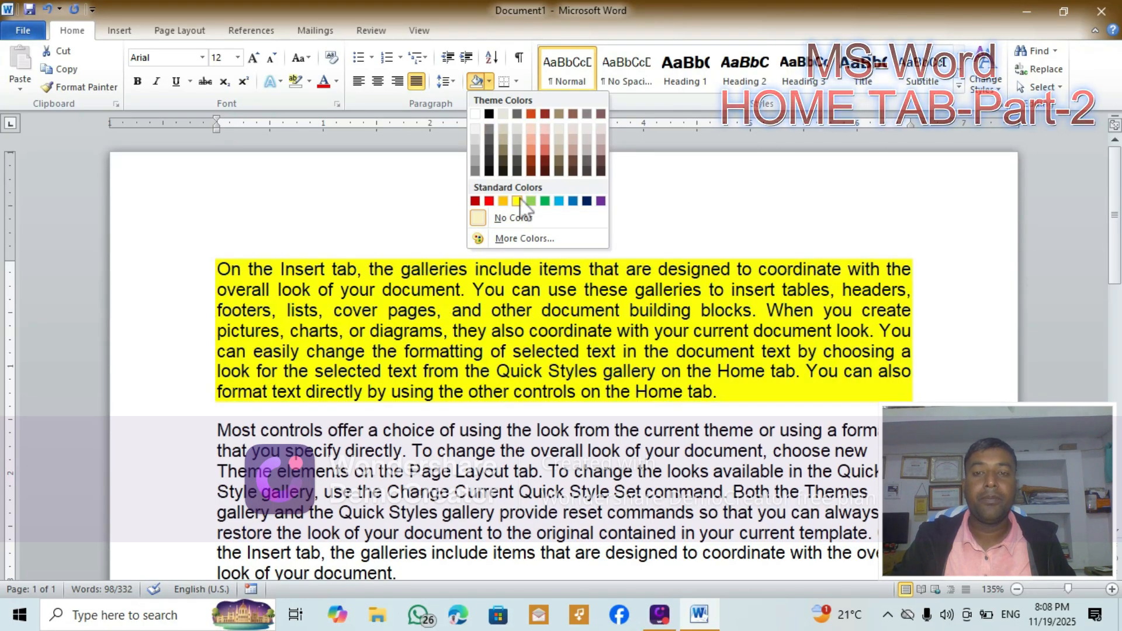
click(518, 200)
Step: Shade the second paragraph, which begins with Most controls offer a choice, in standard light blue
scroll(680, 430, down, 3)
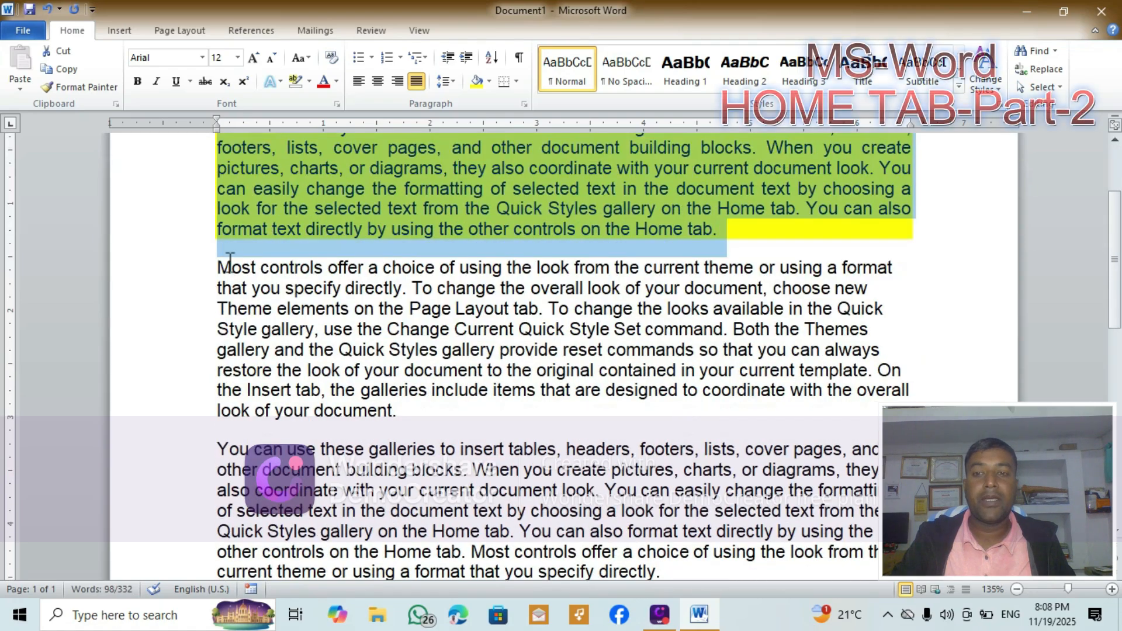
drag(229, 261, 685, 403)
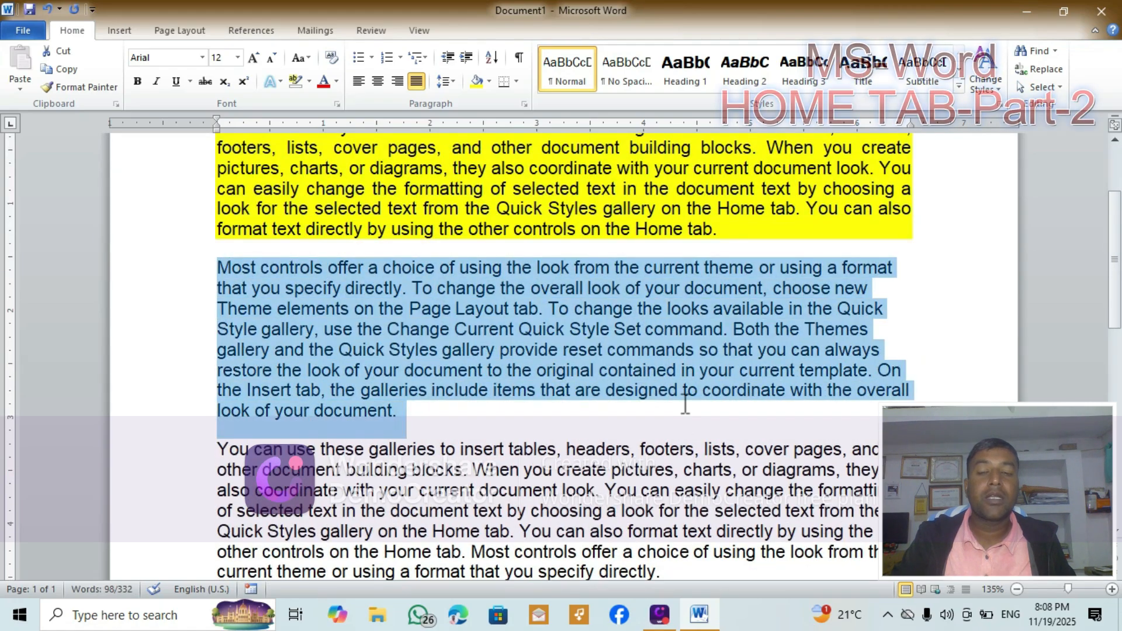
click(488, 82)
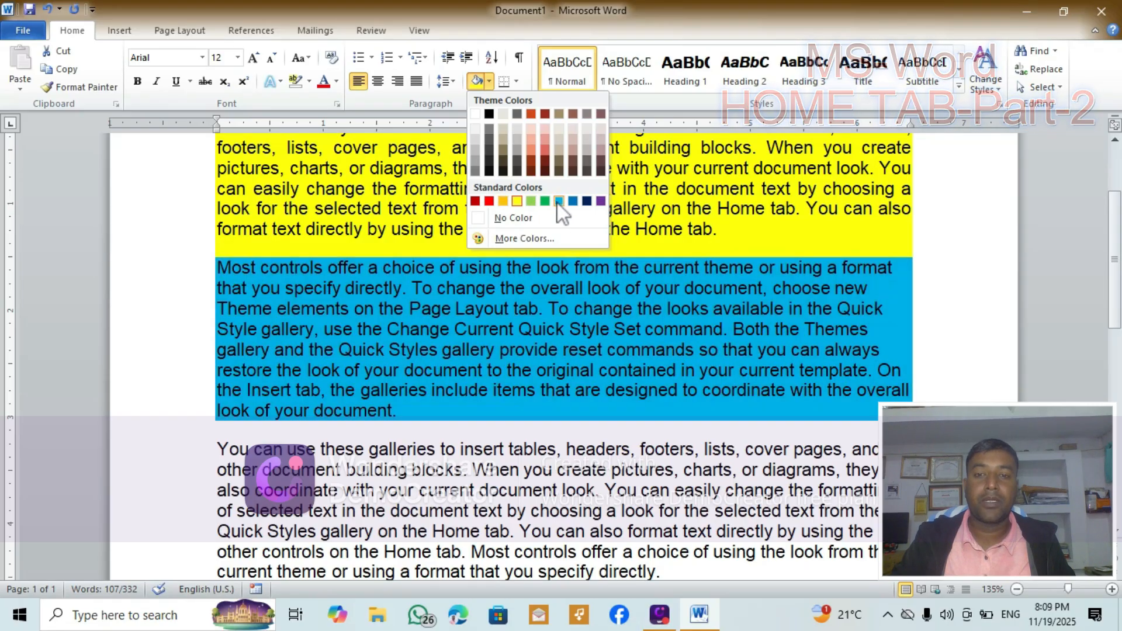
click(558, 202)
click(517, 413)
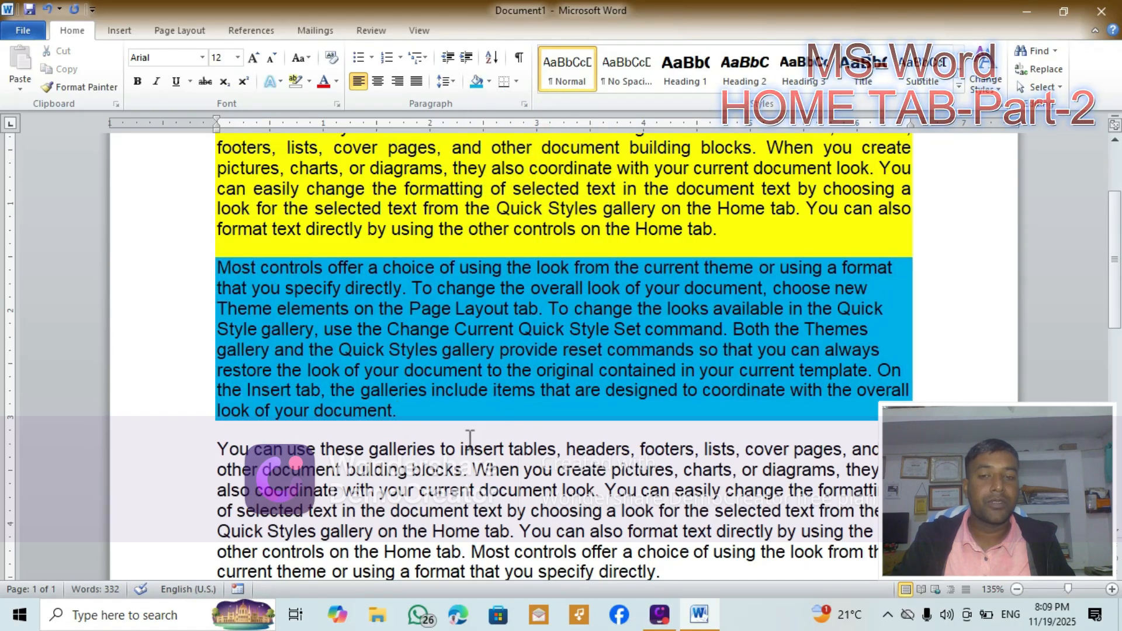
Step: Apply outside borders and then all borders to the yellow-shaded first paragraph
scroll(470, 438, down, 3)
scroll(257, 333, up, 6)
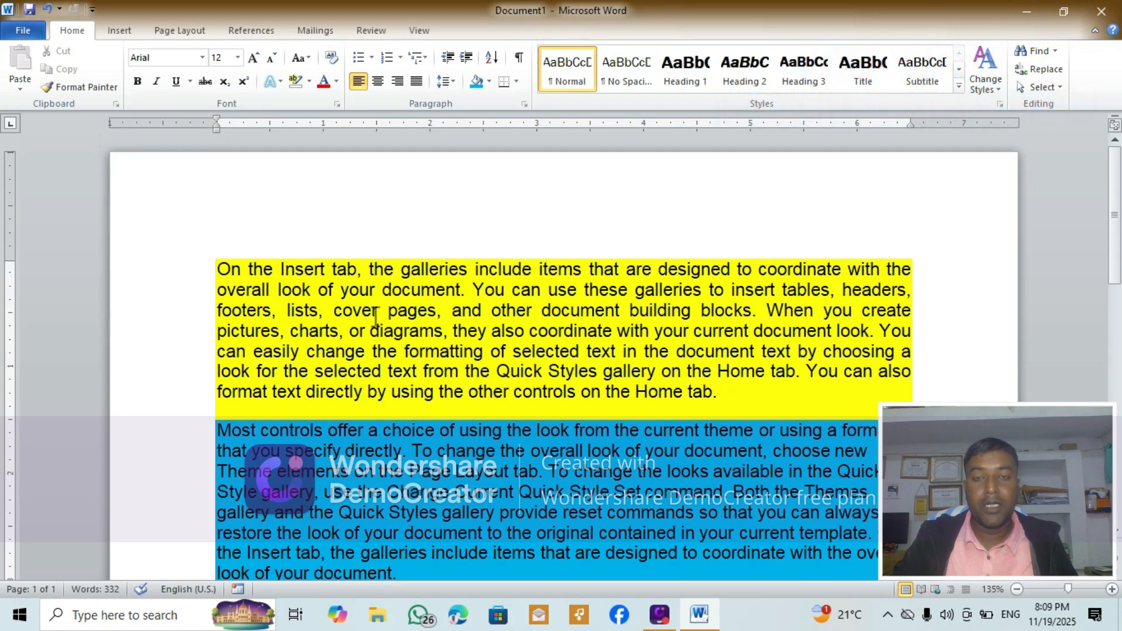
click(518, 82)
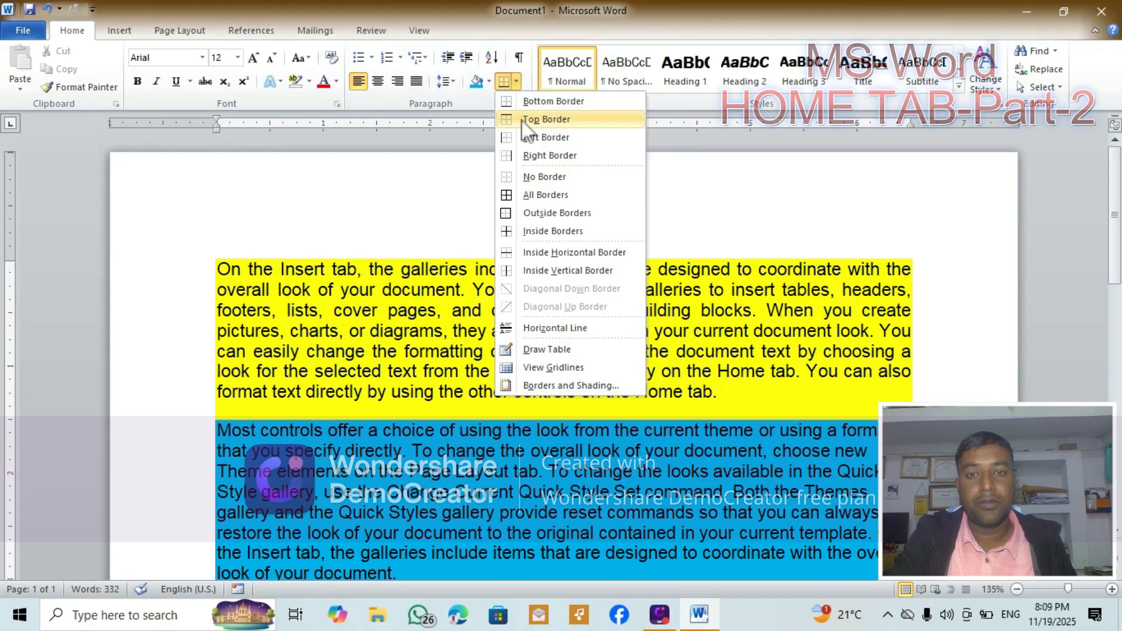
click(722, 416)
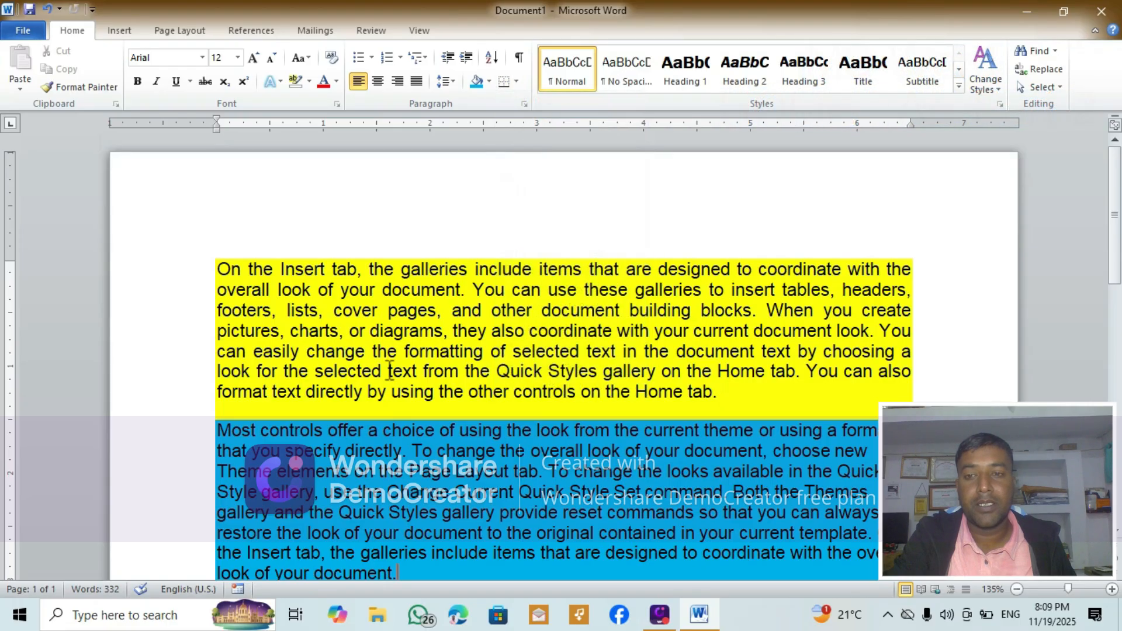
drag(222, 262, 796, 393)
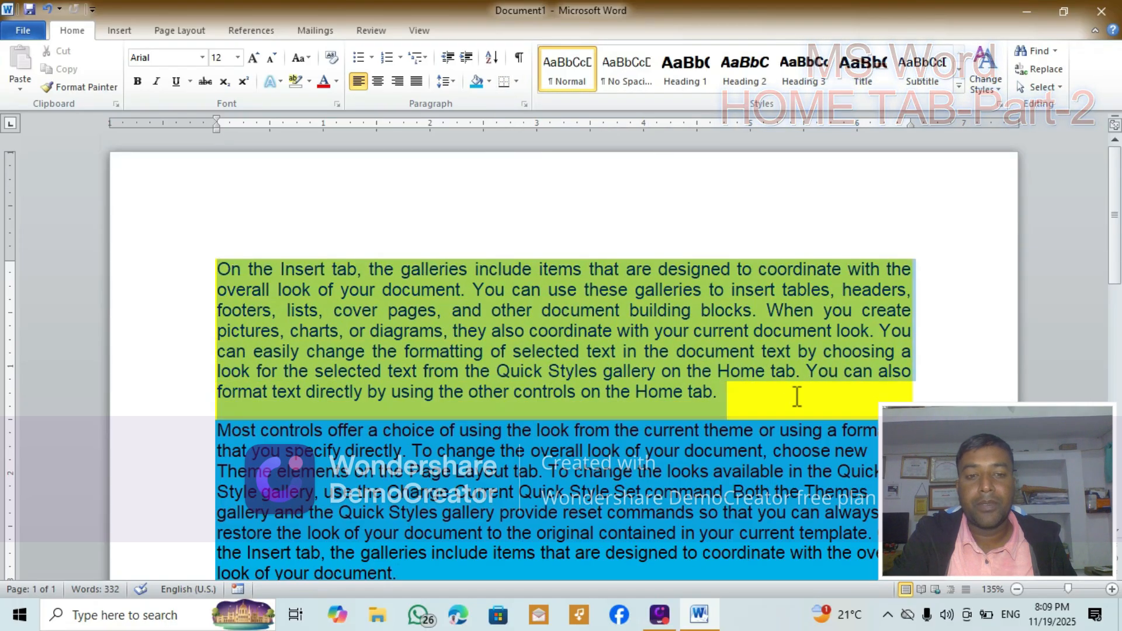
click(517, 81)
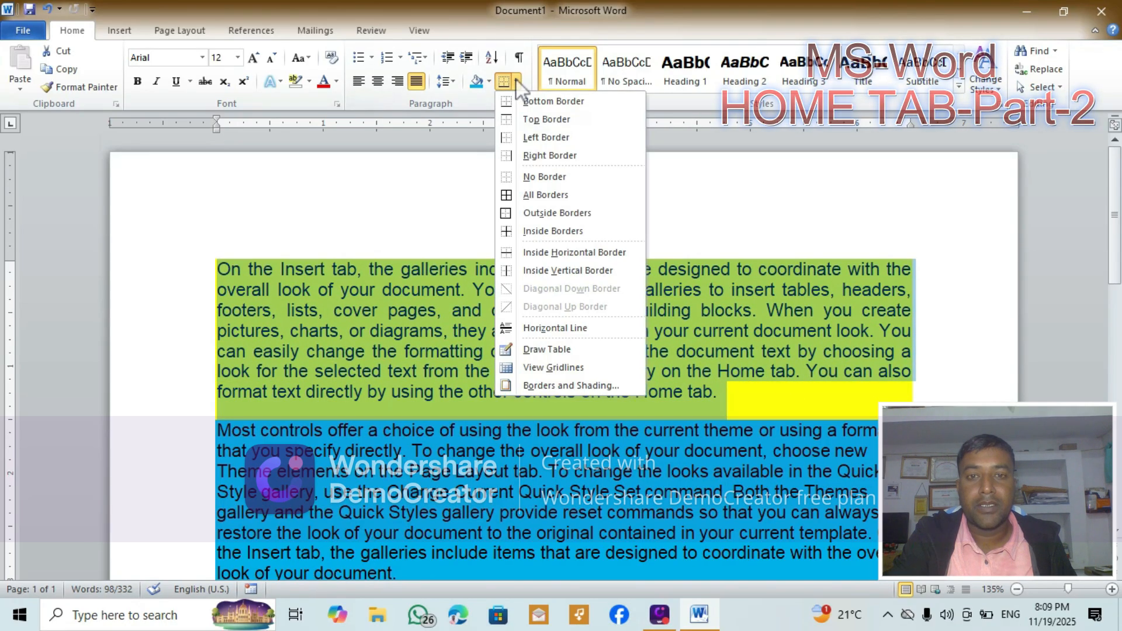
click(559, 213)
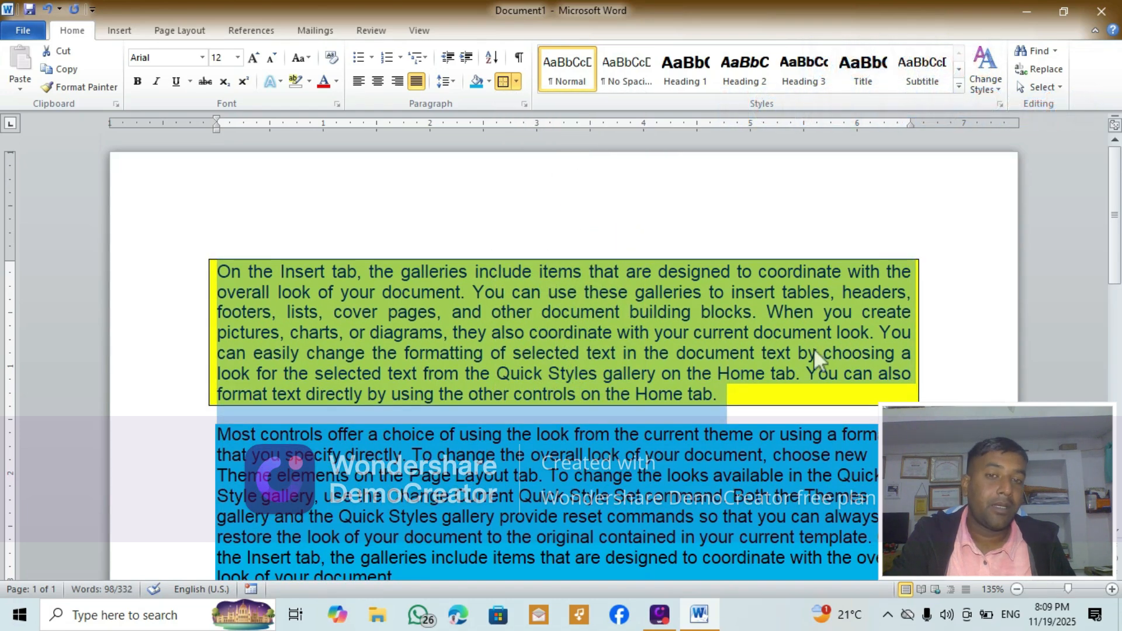
click(516, 81)
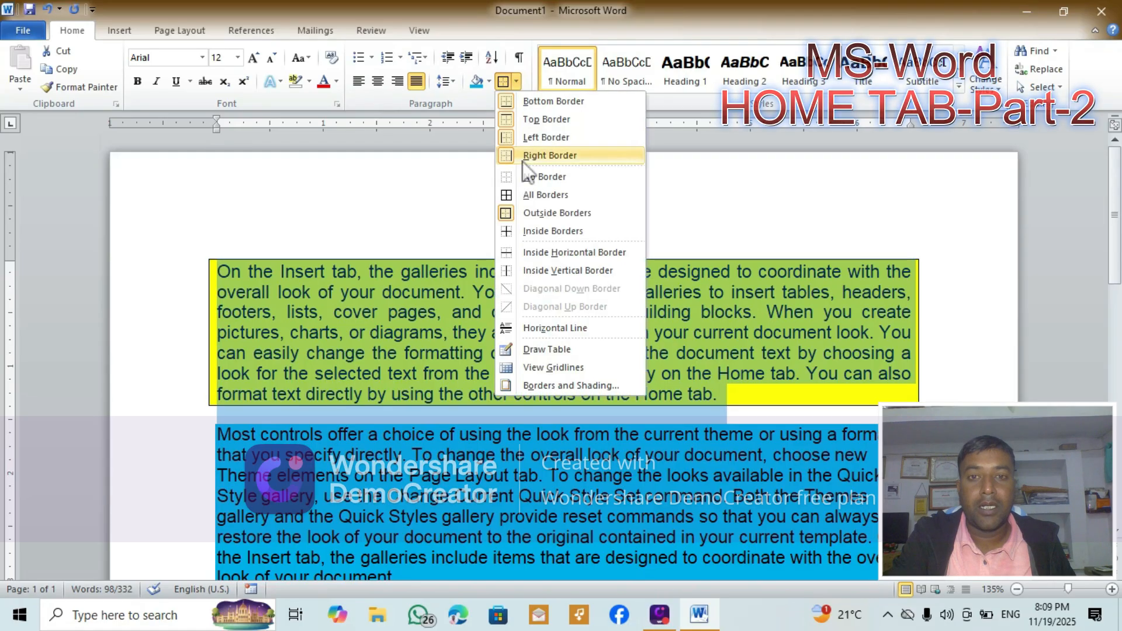
click(536, 200)
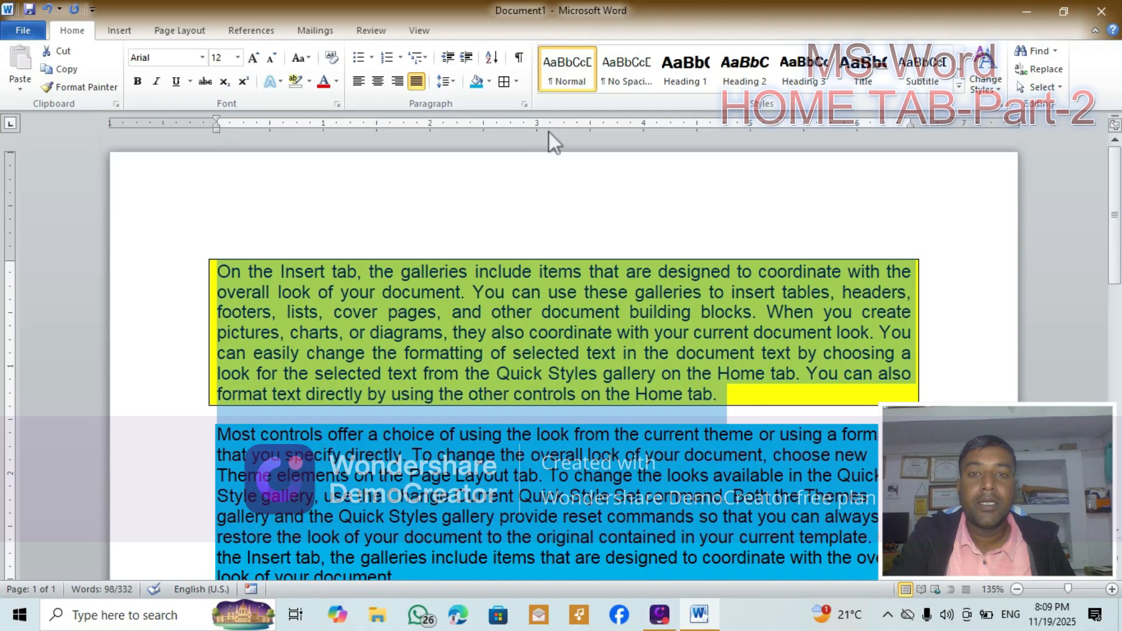
Step: Choose a 3 pt thick-and-thin line style for the first paragraph's borders in the Borders and Shading settings
click(516, 82)
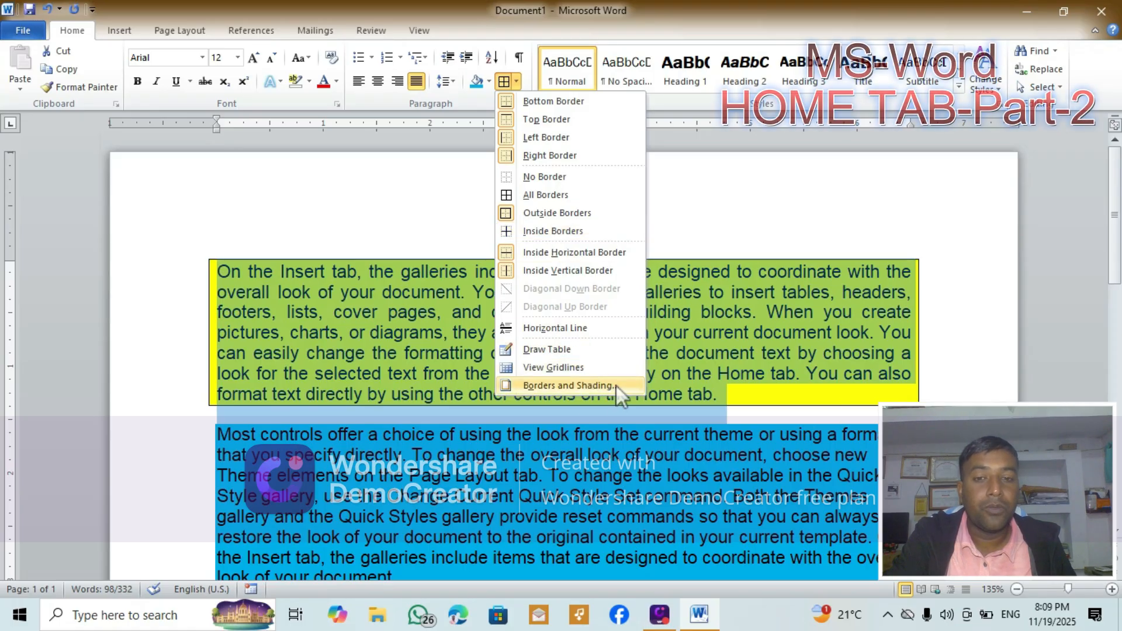
click(584, 386)
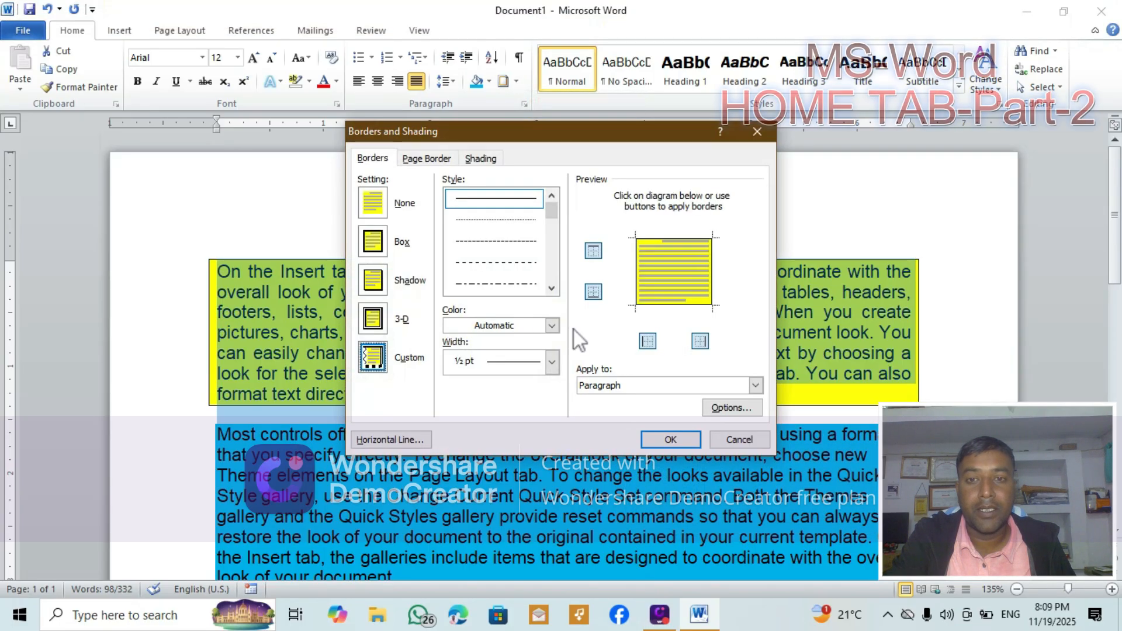
click(551, 287)
click(551, 288)
click(551, 288)
click(551, 287)
click(550, 287)
click(515, 279)
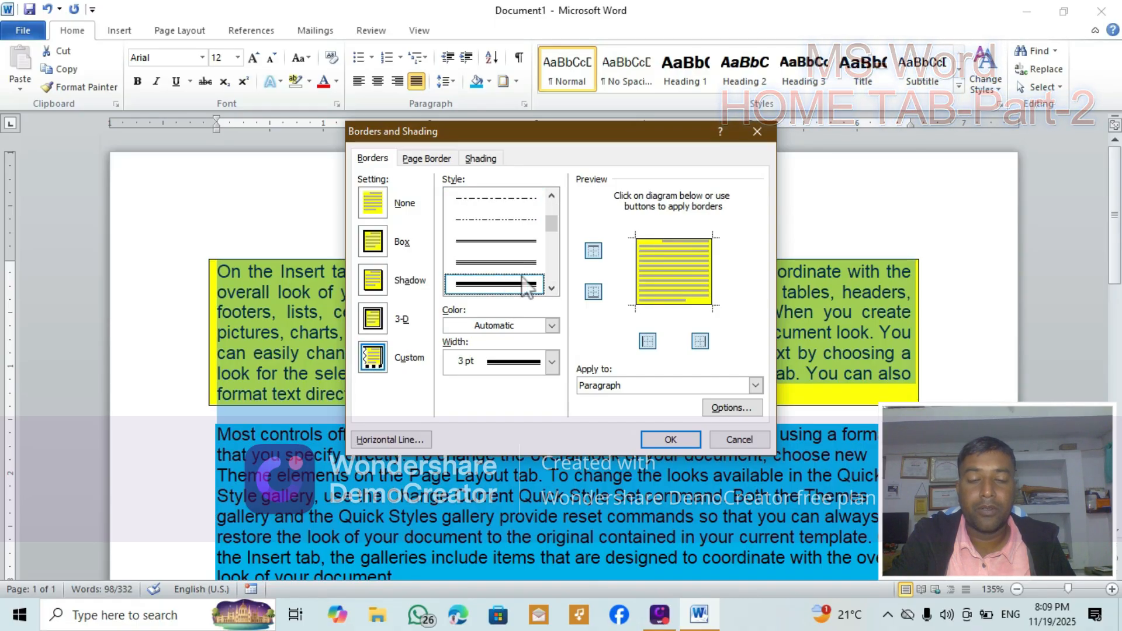
click(670, 439)
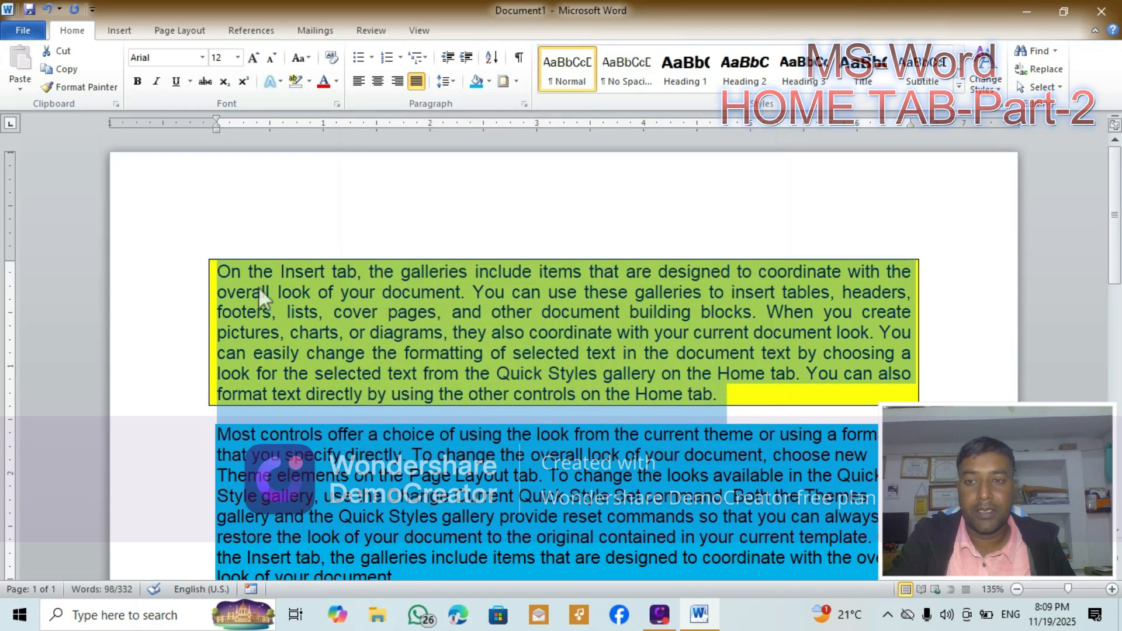
Step: Reapply all borders to the whole first paragraph using the 3 pt thick-and-thin line style
click(229, 271)
drag(211, 260, 730, 390)
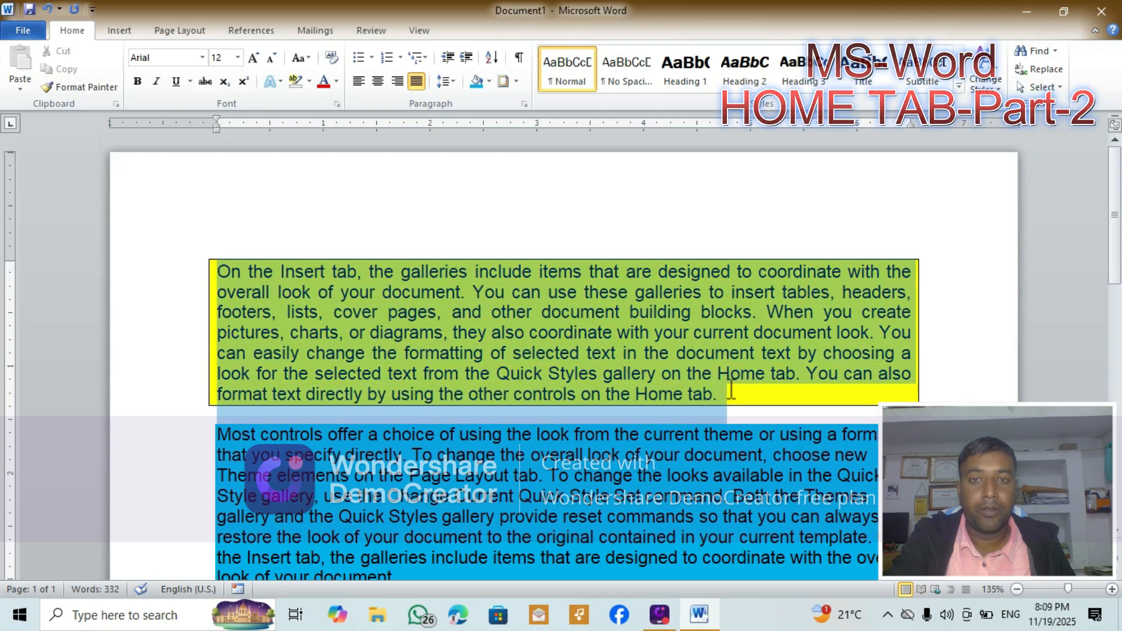
click(516, 82)
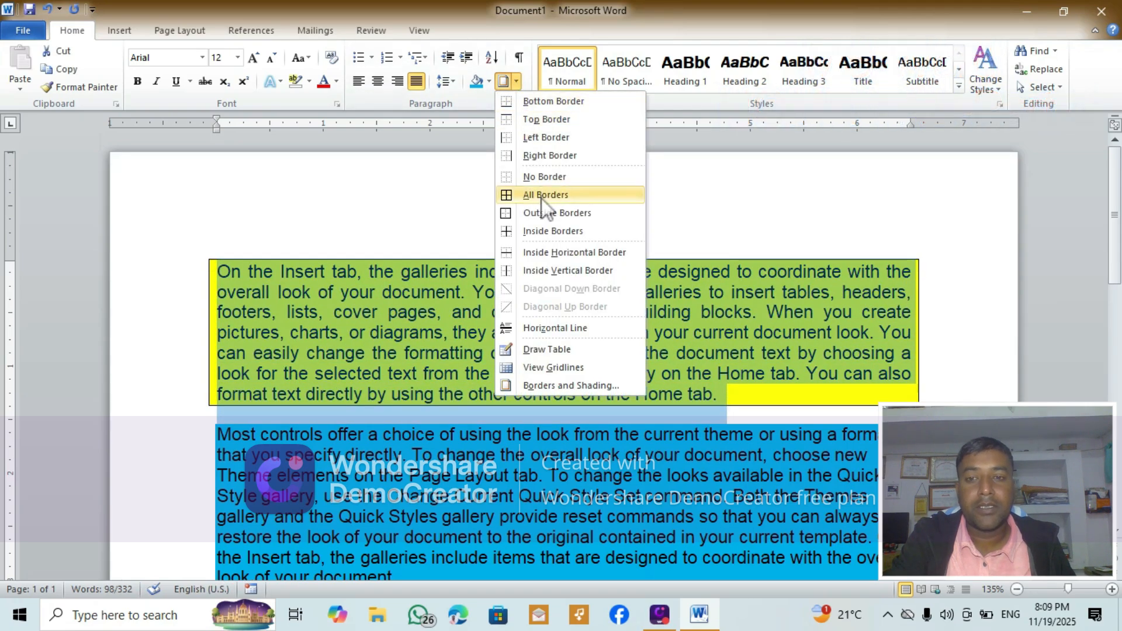
click(542, 195)
click(660, 353)
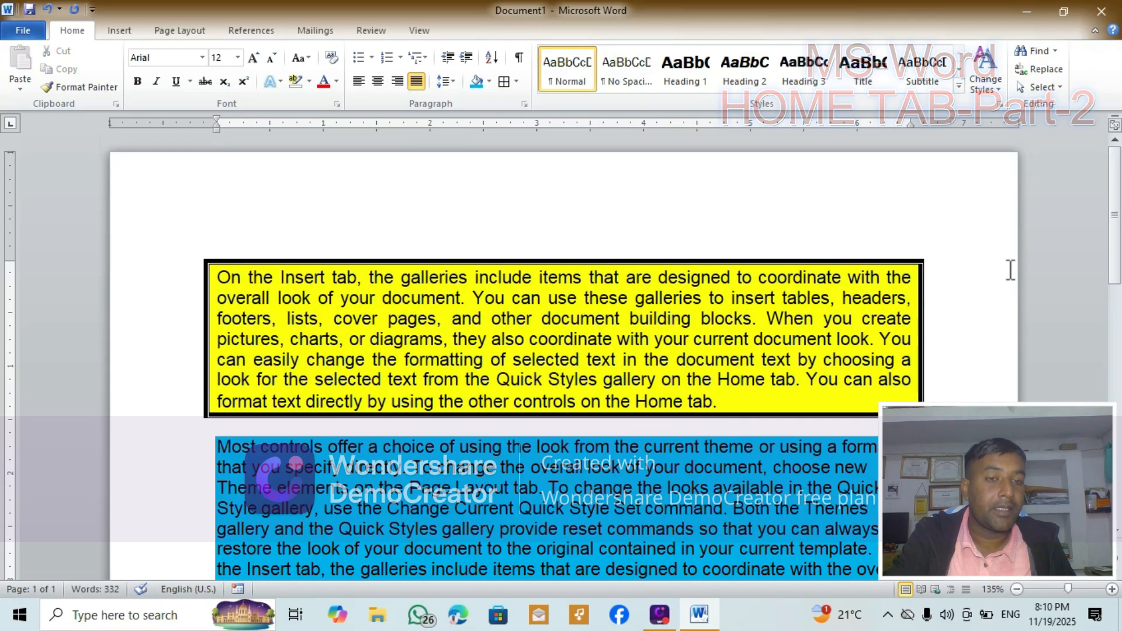
Step: Clear all formatting from the entire document, including shading, borders and list numbering
scroll(1010, 269, down, 2)
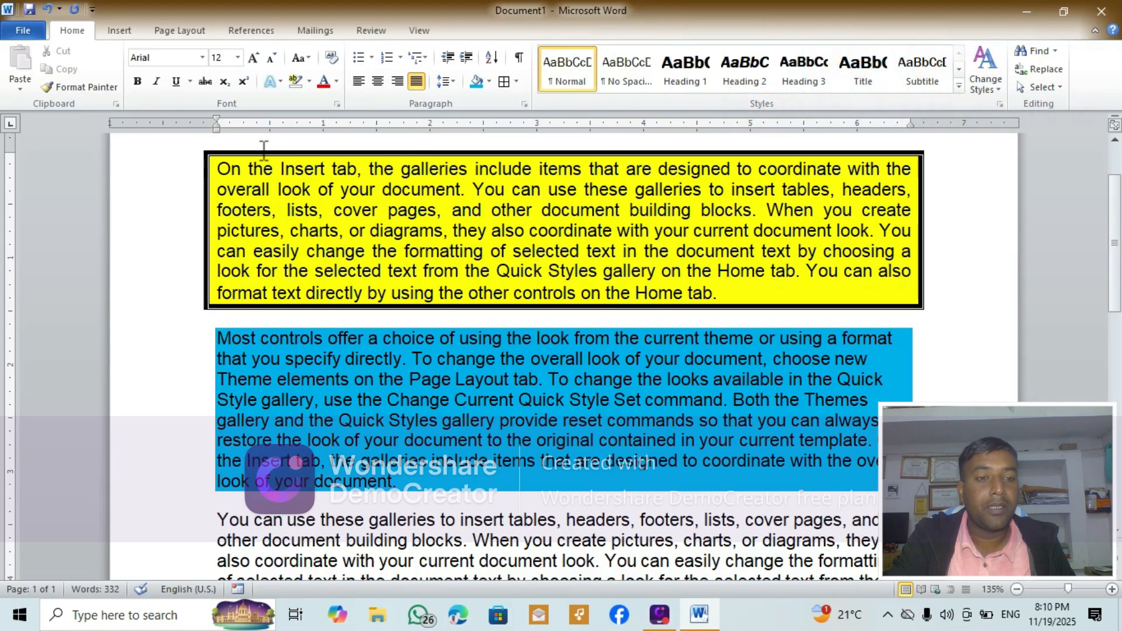
click(192, 156)
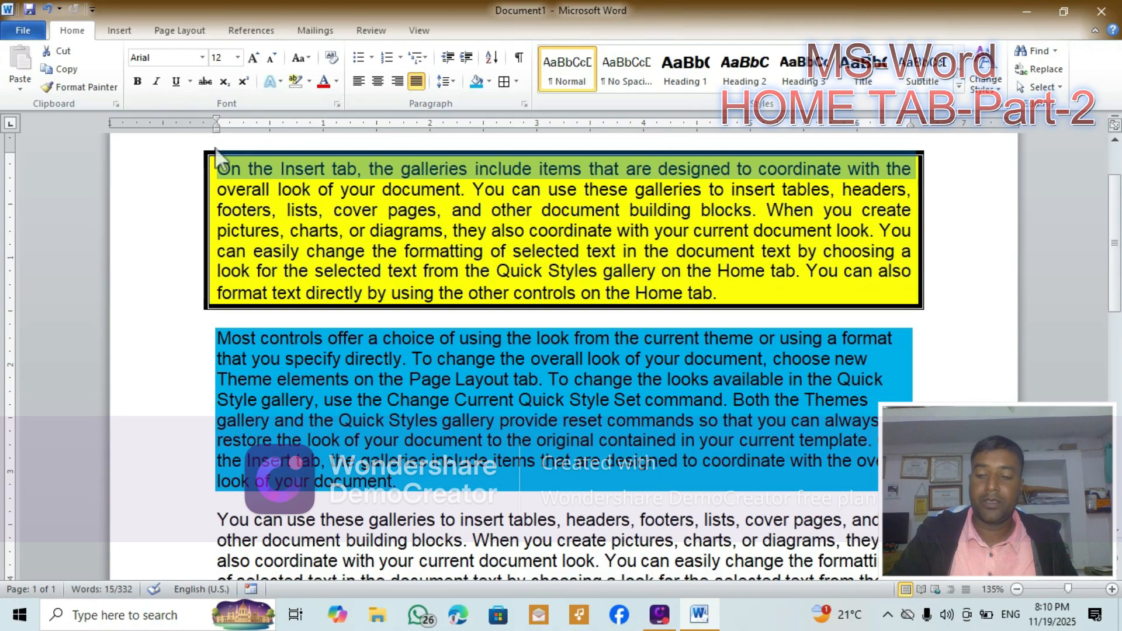
key(ctrl+a)
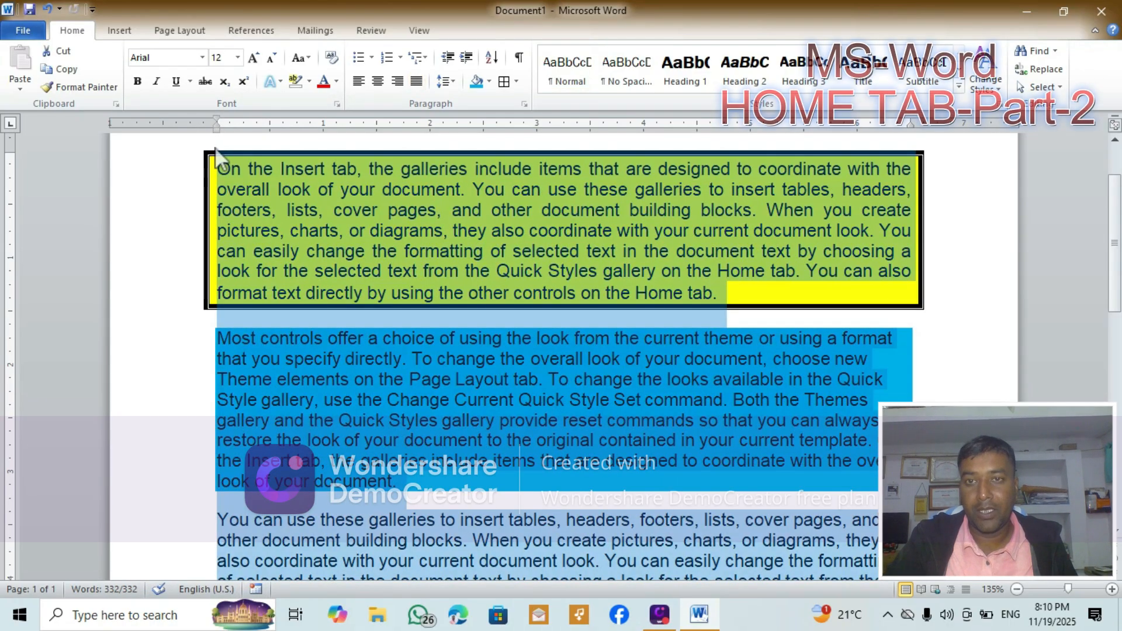
click(330, 62)
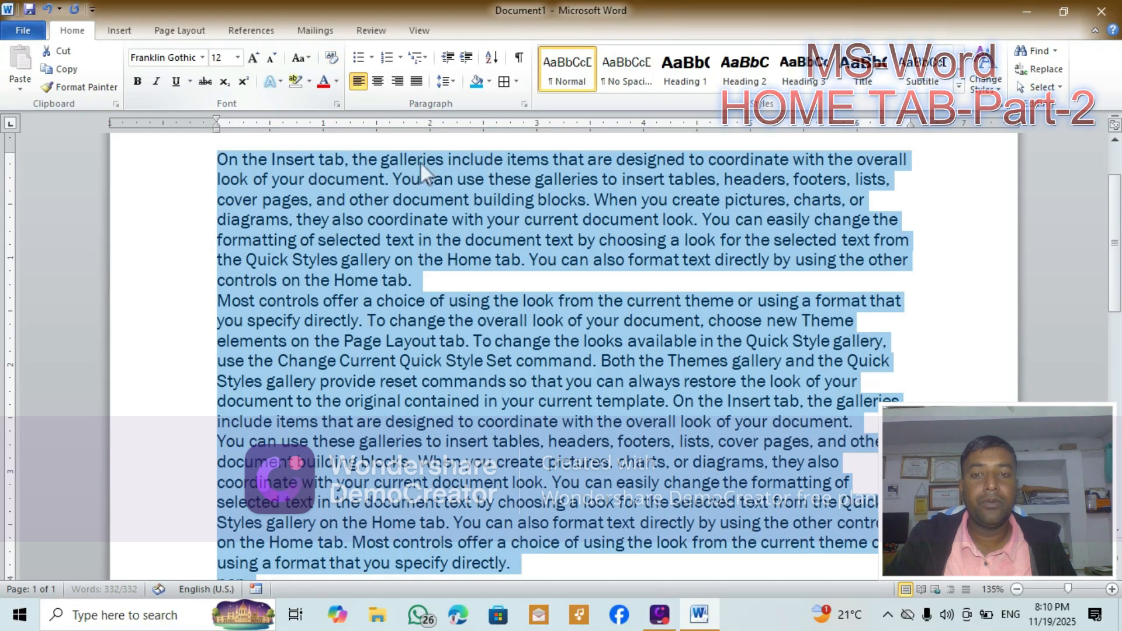
scroll(510, 334, down, 8)
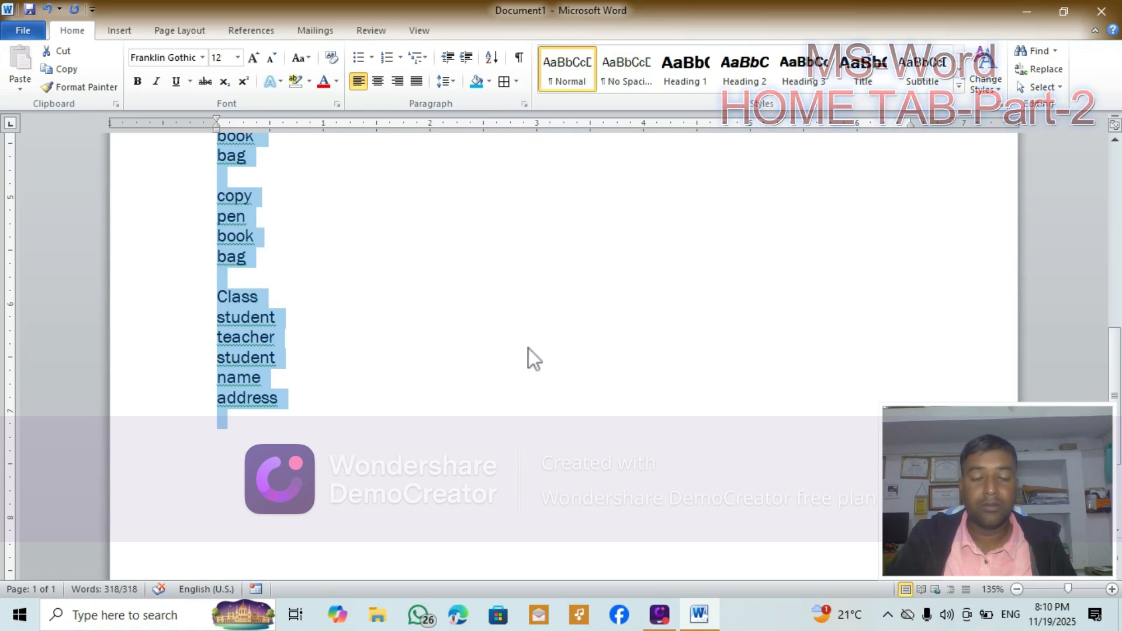
scroll(528, 346, up, 7)
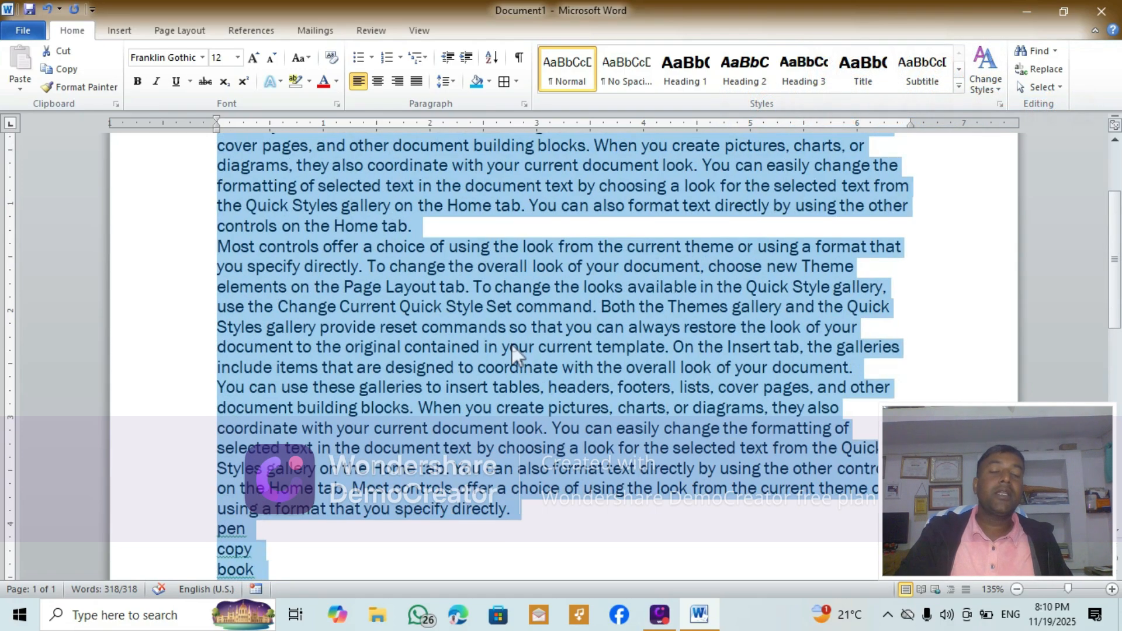
scroll(469, 343, up, 3)
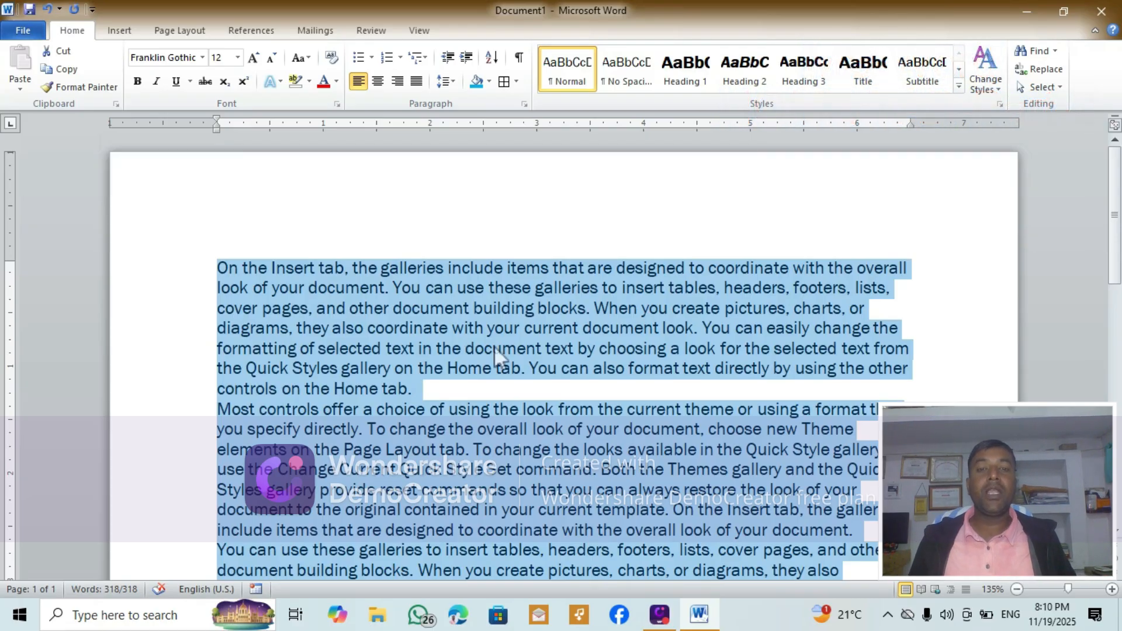
click(656, 268)
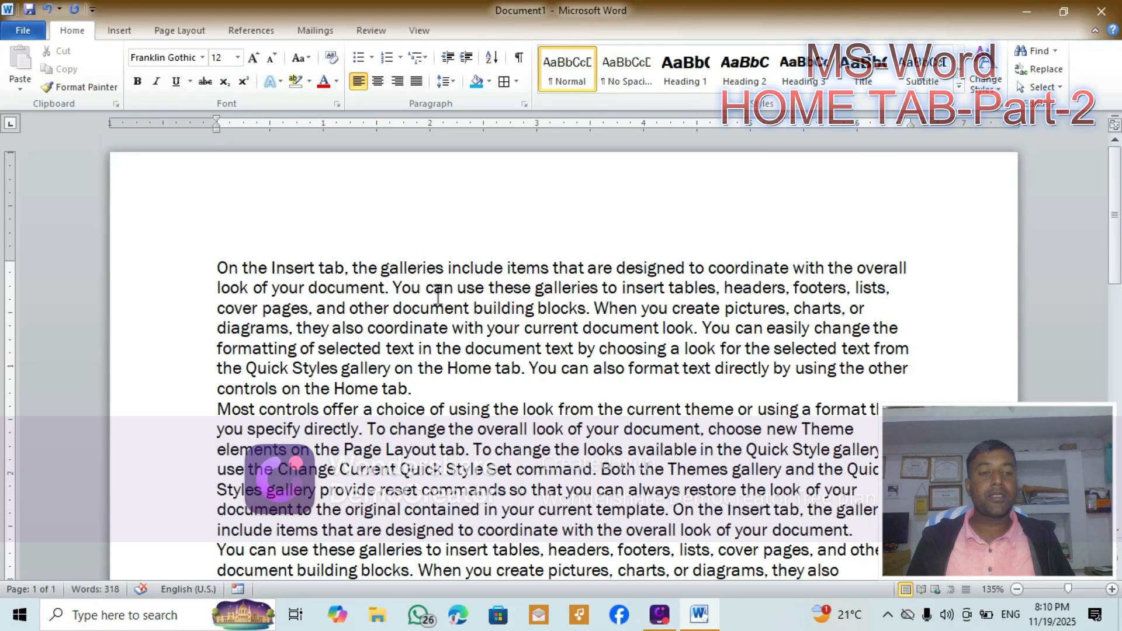
Step: Apply the No Spacing style to the first paragraph and preview the other quick styles on it
scroll(417, 344, down, 2)
scroll(417, 344, up, 2)
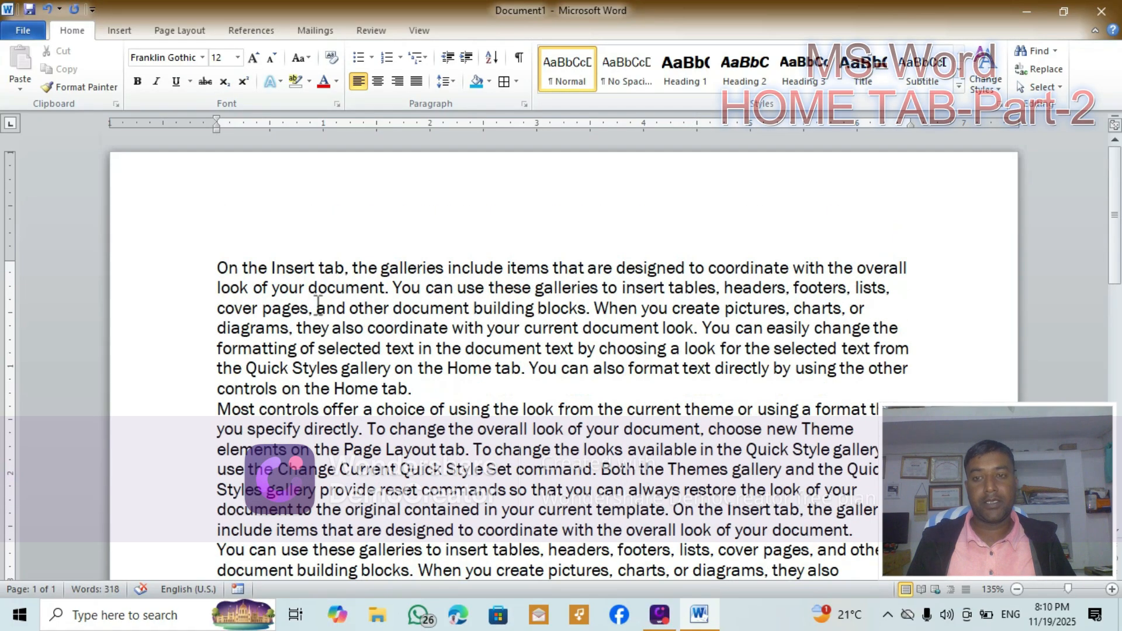
drag(215, 267, 921, 383)
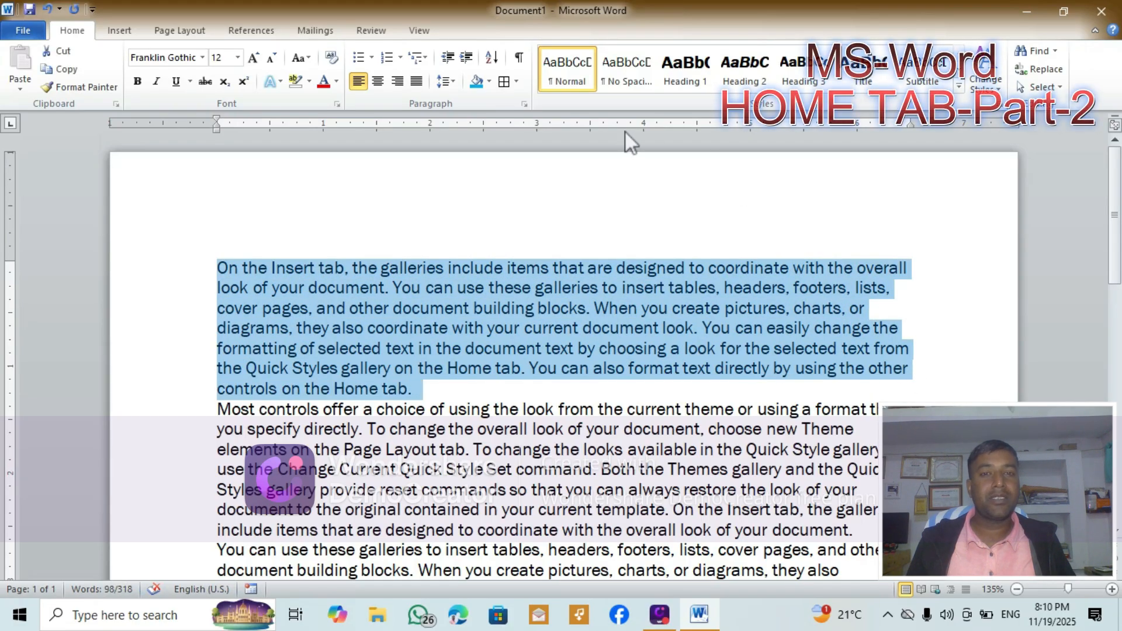
click(629, 84)
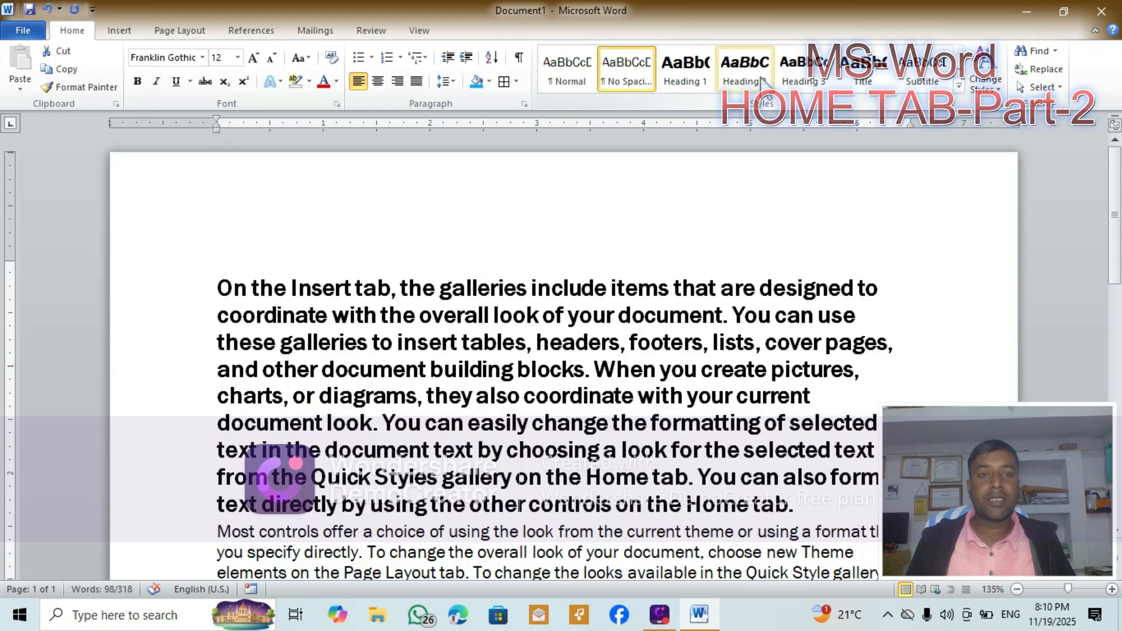
click(958, 68)
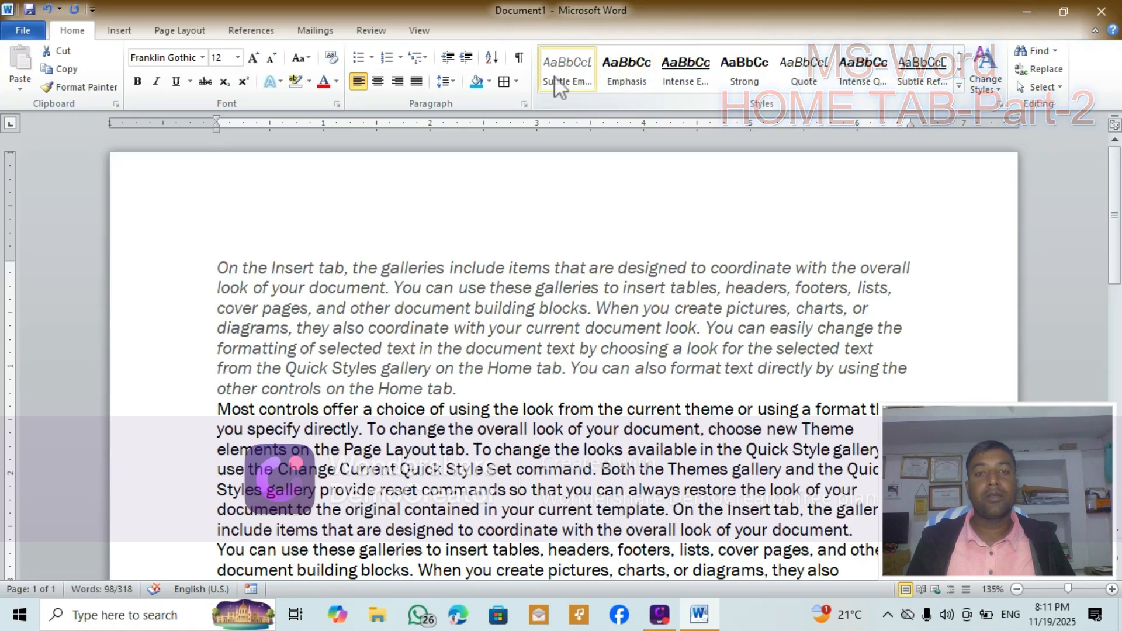
click(617, 384)
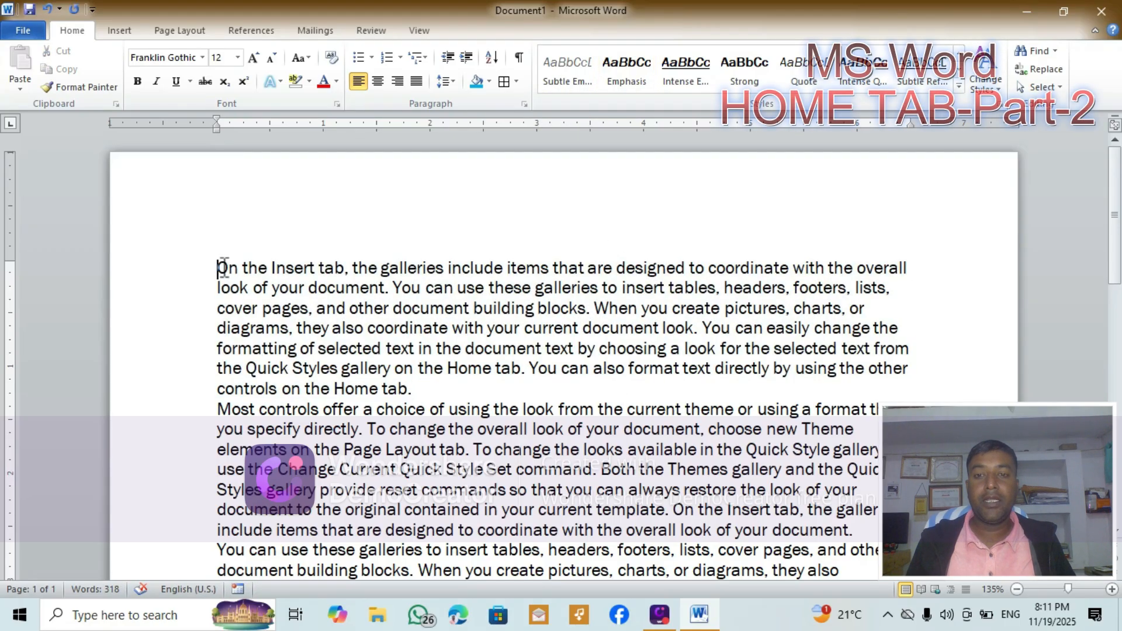
drag(218, 268, 349, 268)
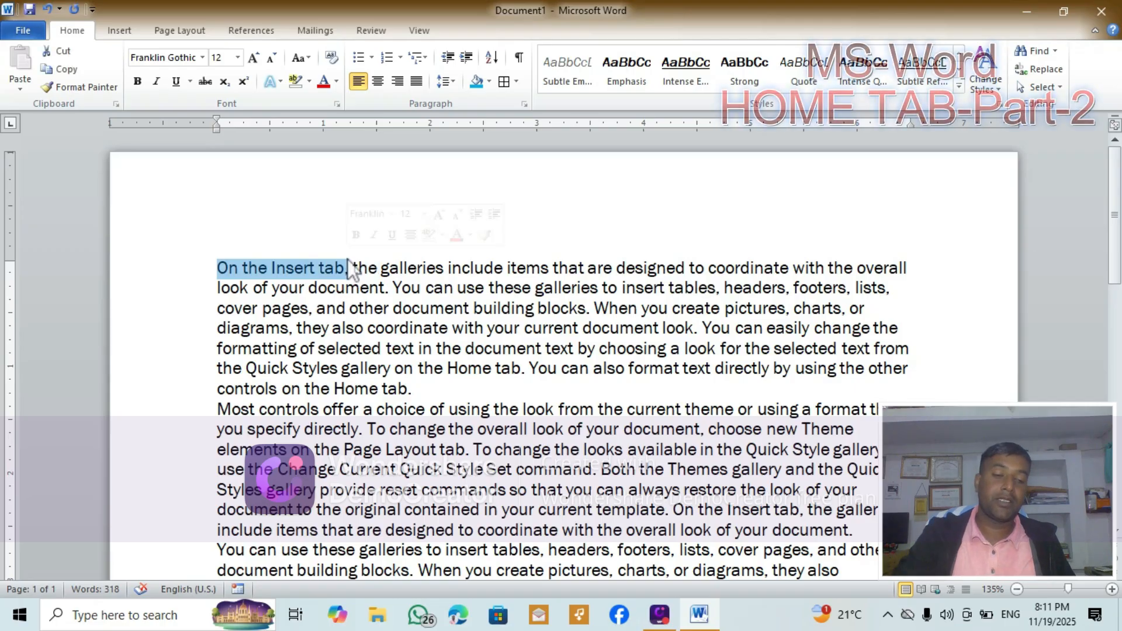
key(Return)
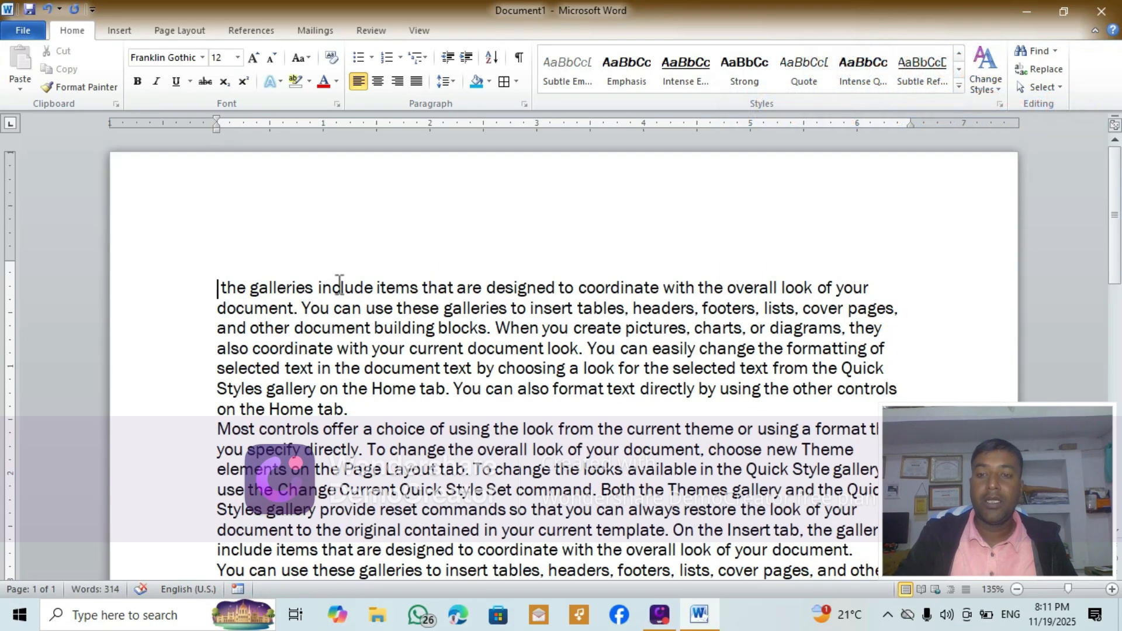
key(ctrl+z)
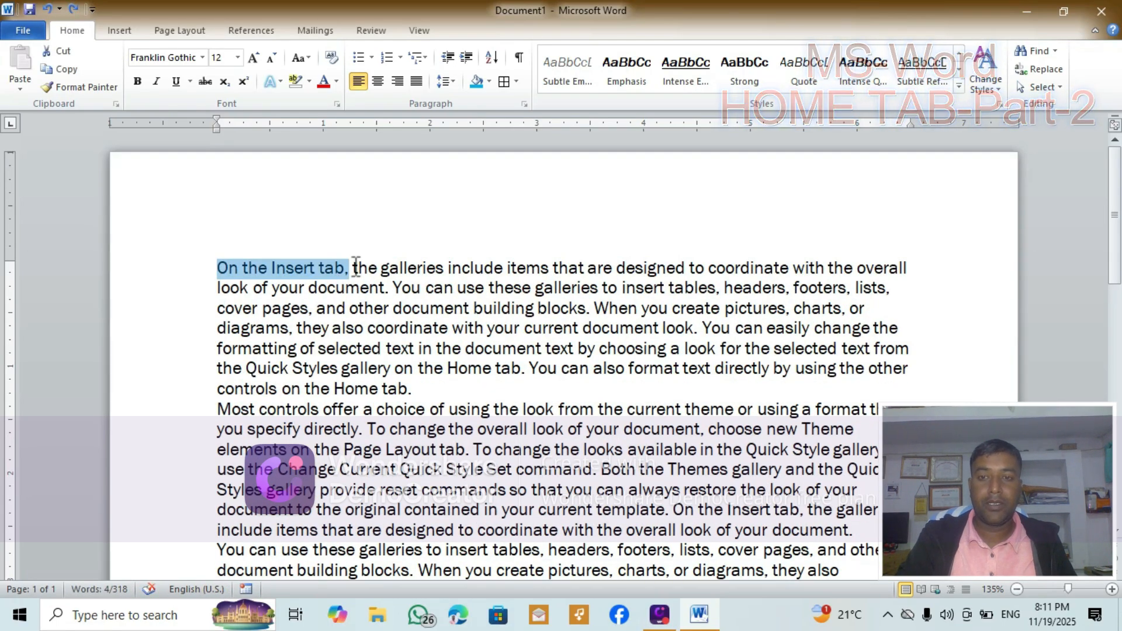
Step: Split "On the Insert tab," onto its own line and apply the Title style to it
click(350, 268)
key(Return)
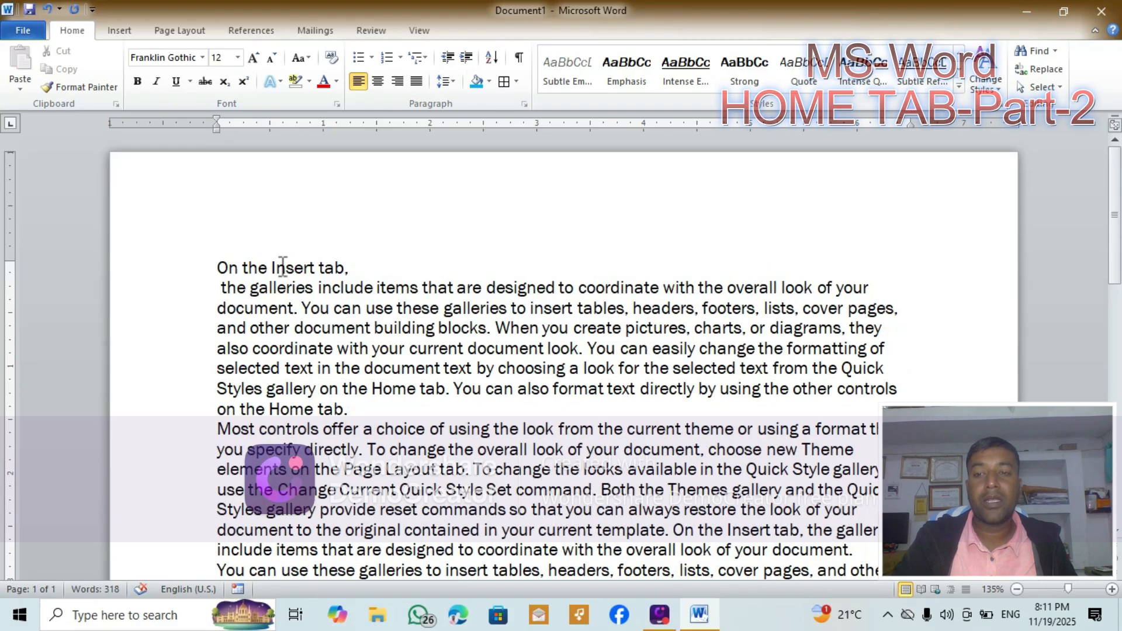
drag(215, 267, 353, 267)
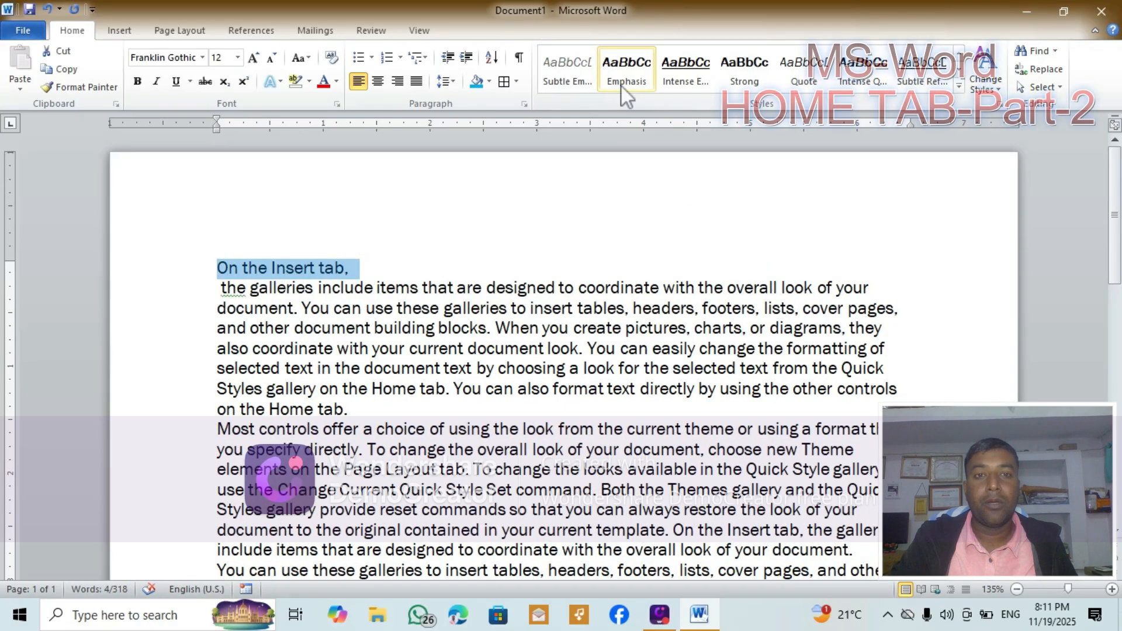
click(958, 52)
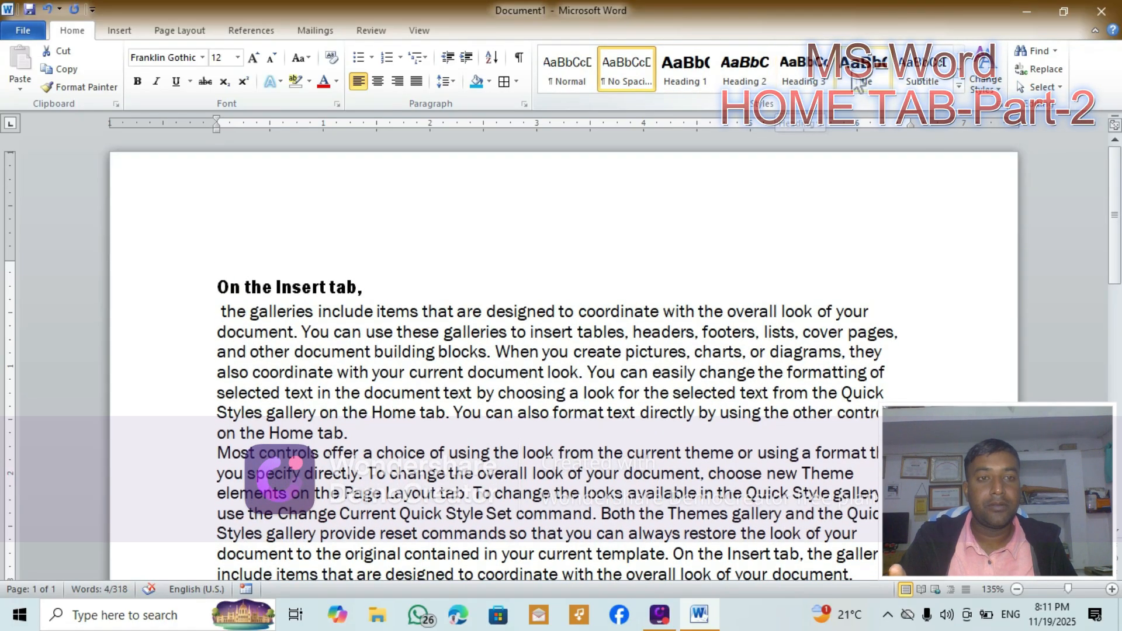
click(863, 71)
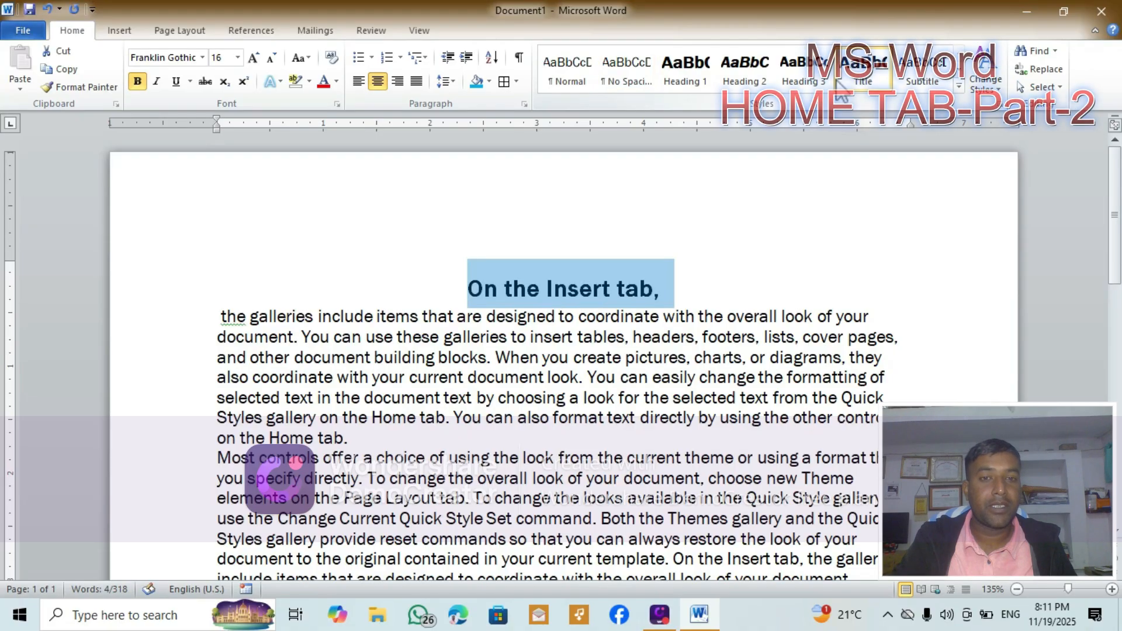
Step: Split "Most controls offer a choice" onto its own line and style it as Heading 1 after trying Heading 2
scroll(702, 328, down, 5)
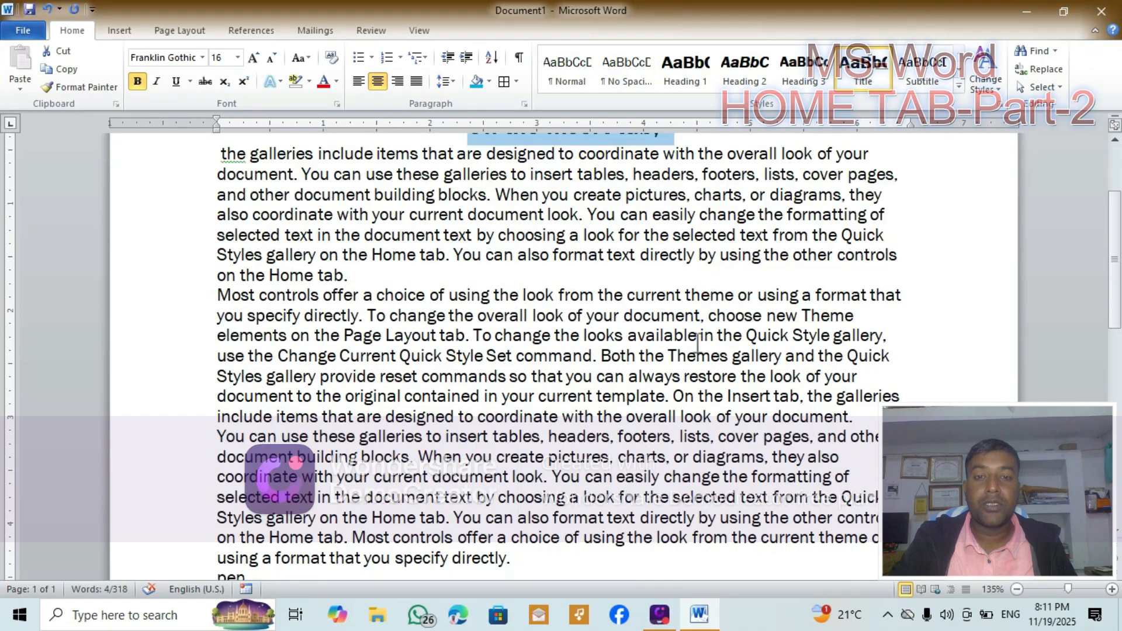
scroll(488, 276, up, 4)
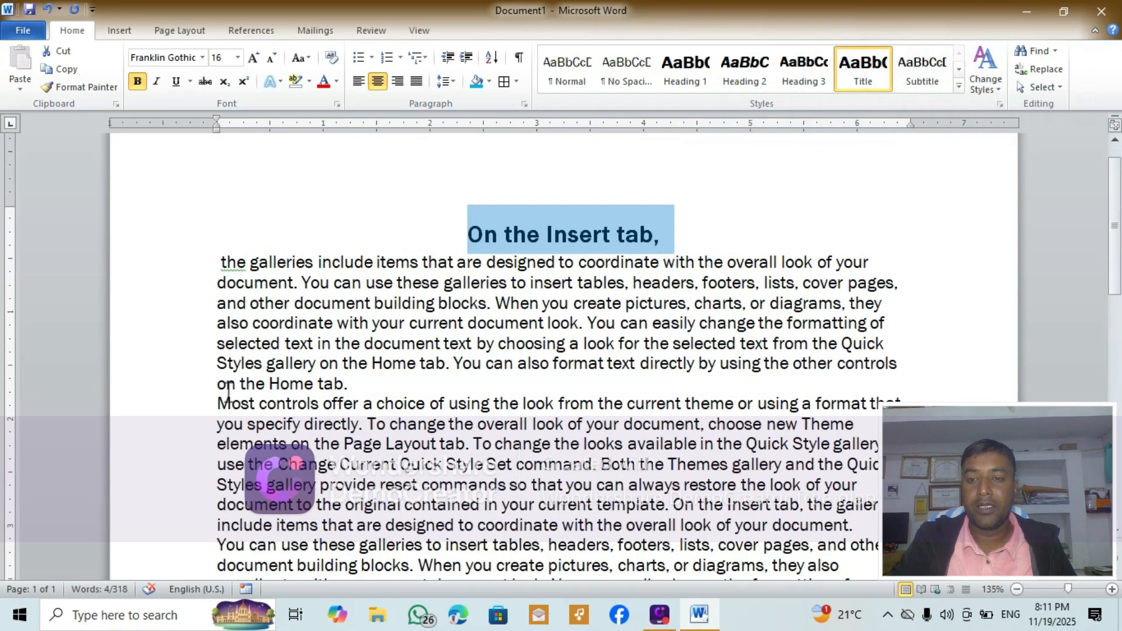
drag(218, 402, 425, 403)
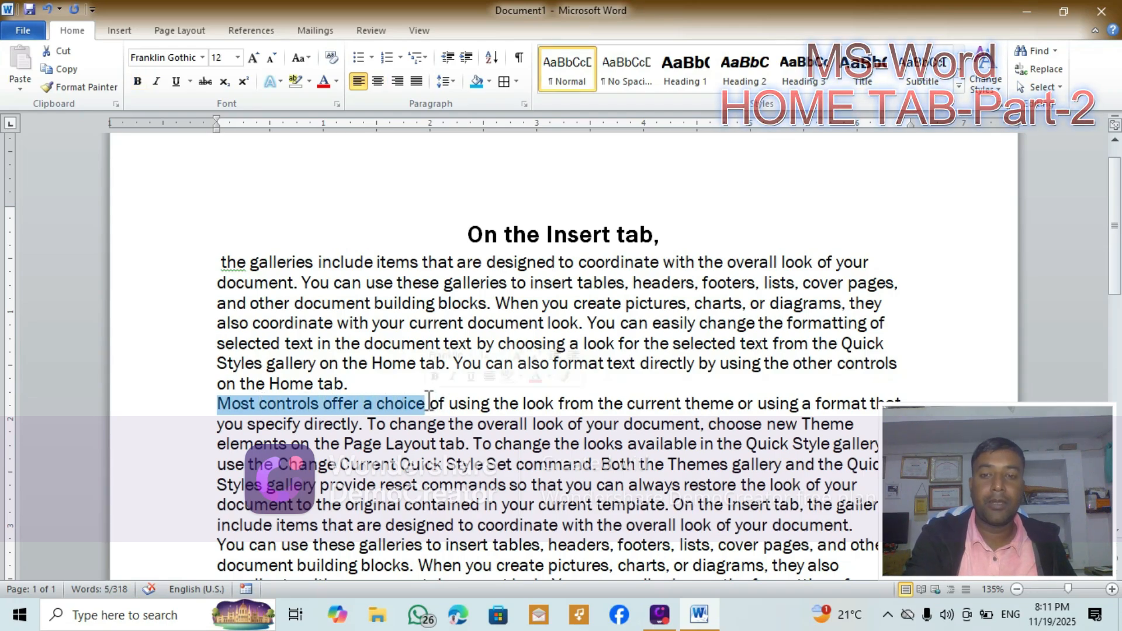
click(428, 403)
key(Return)
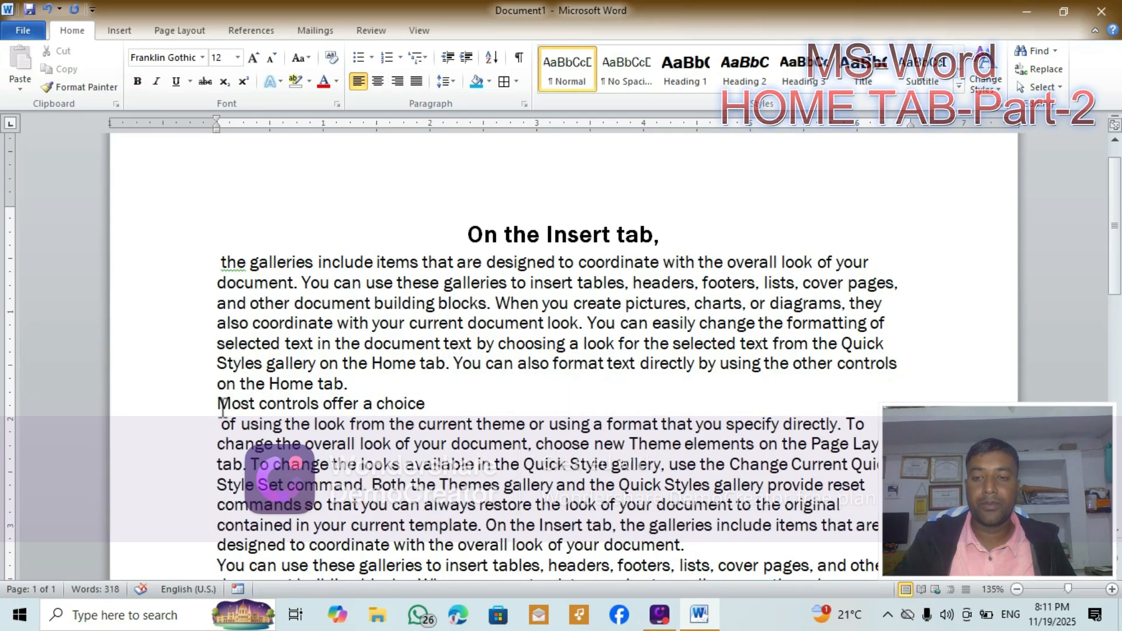
drag(217, 404, 433, 403)
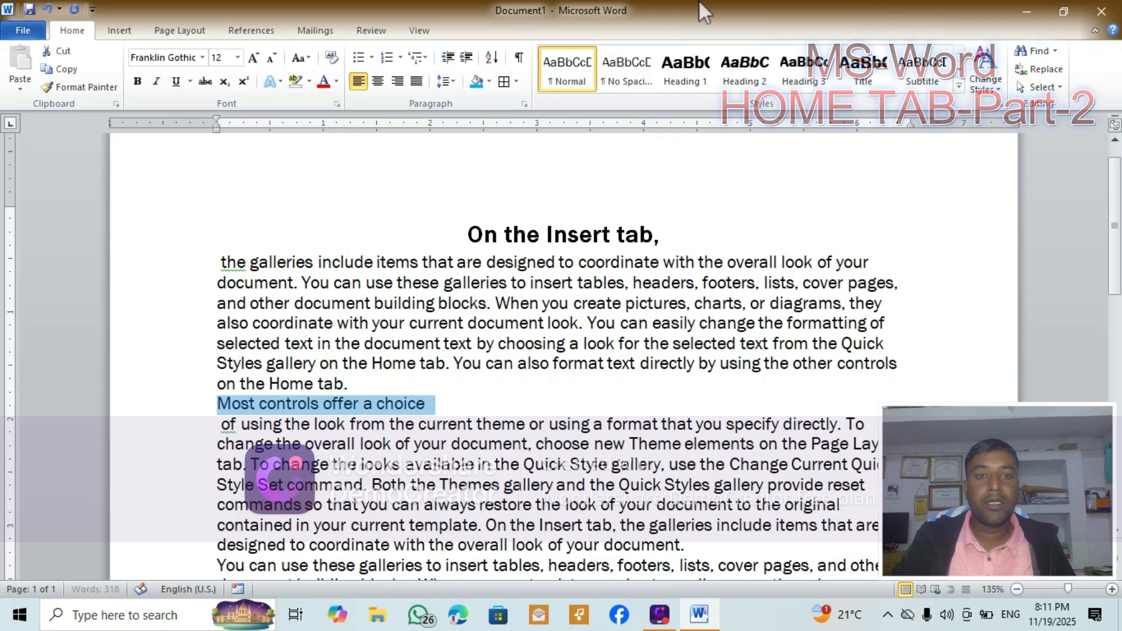
click(737, 72)
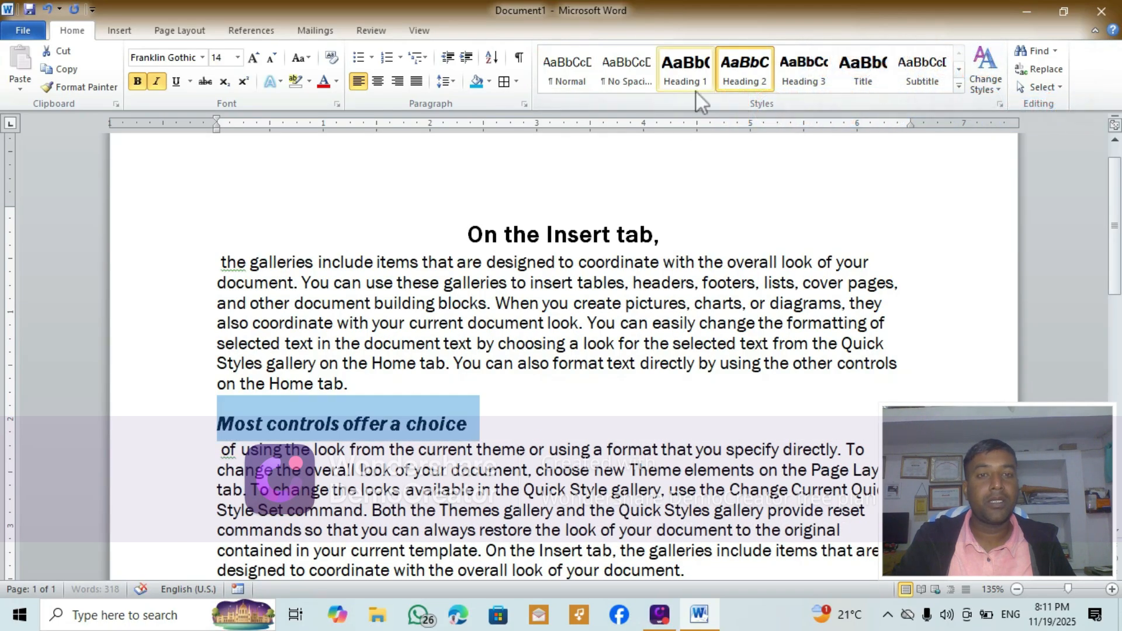
click(697, 80)
click(605, 416)
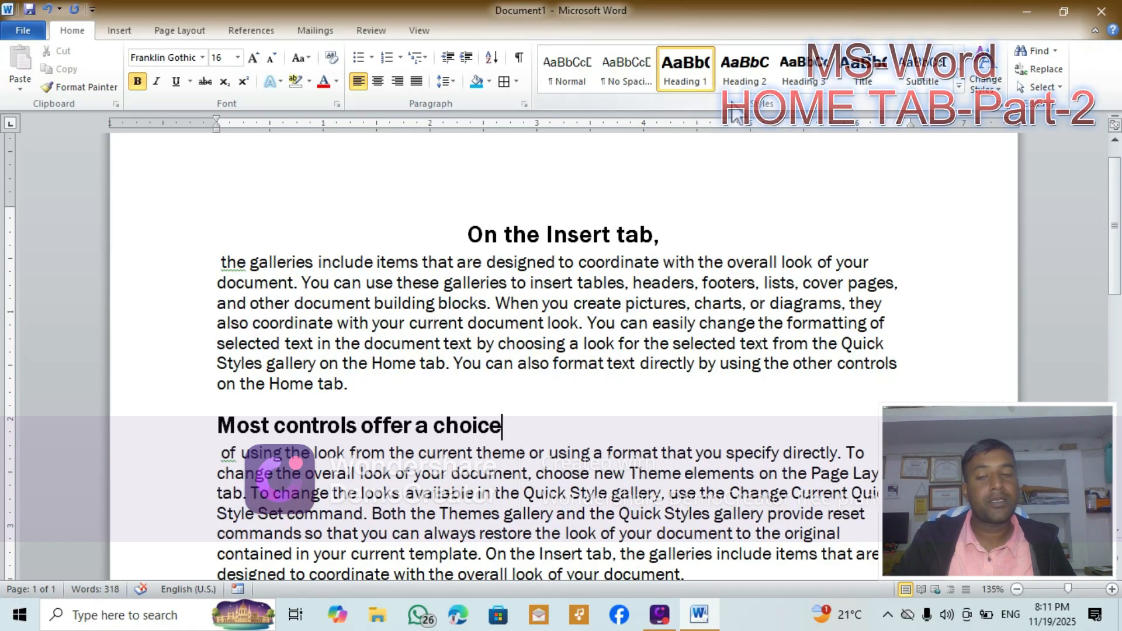
Step: Split "You can use these galleries" onto its own line and apply the Title style to it
scroll(736, 212, down, 3)
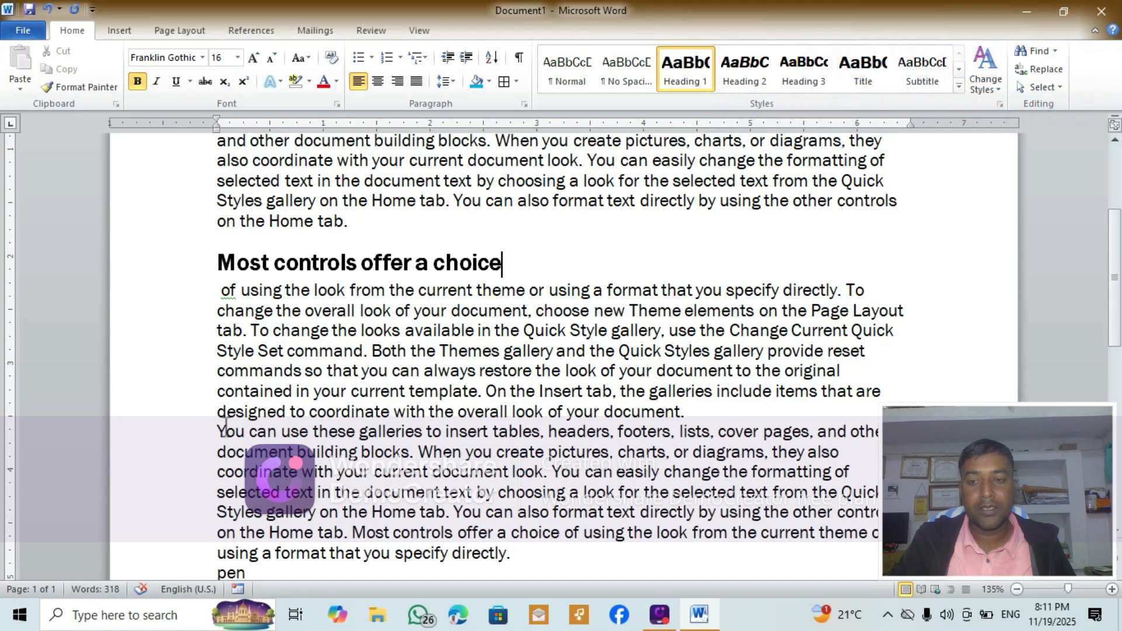
drag(219, 431, 428, 433)
click(427, 432)
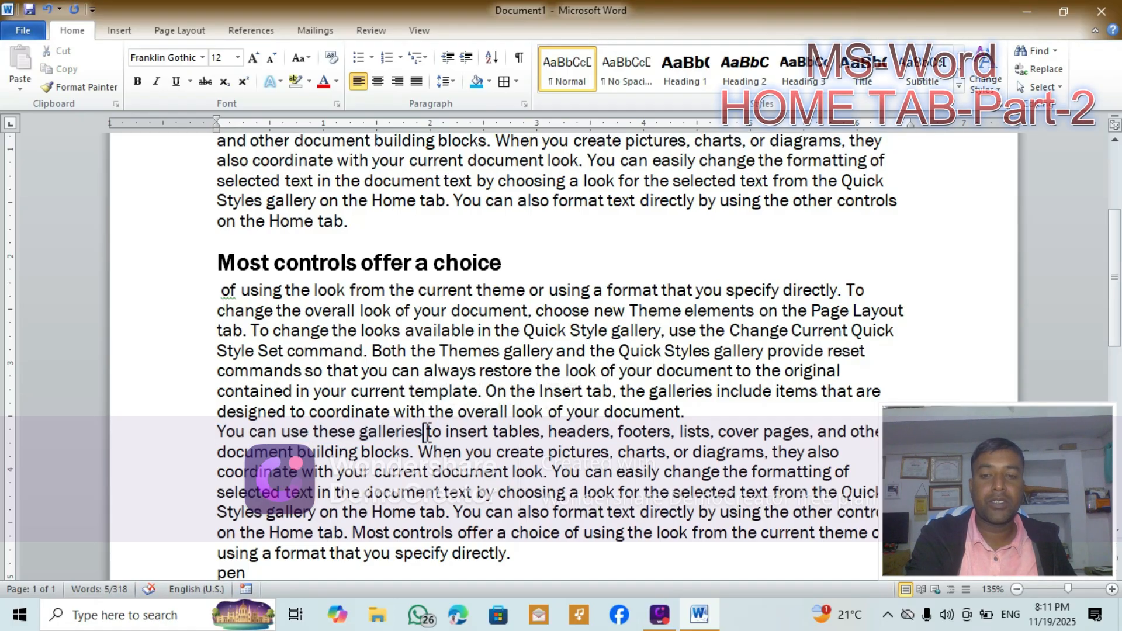
key(Return)
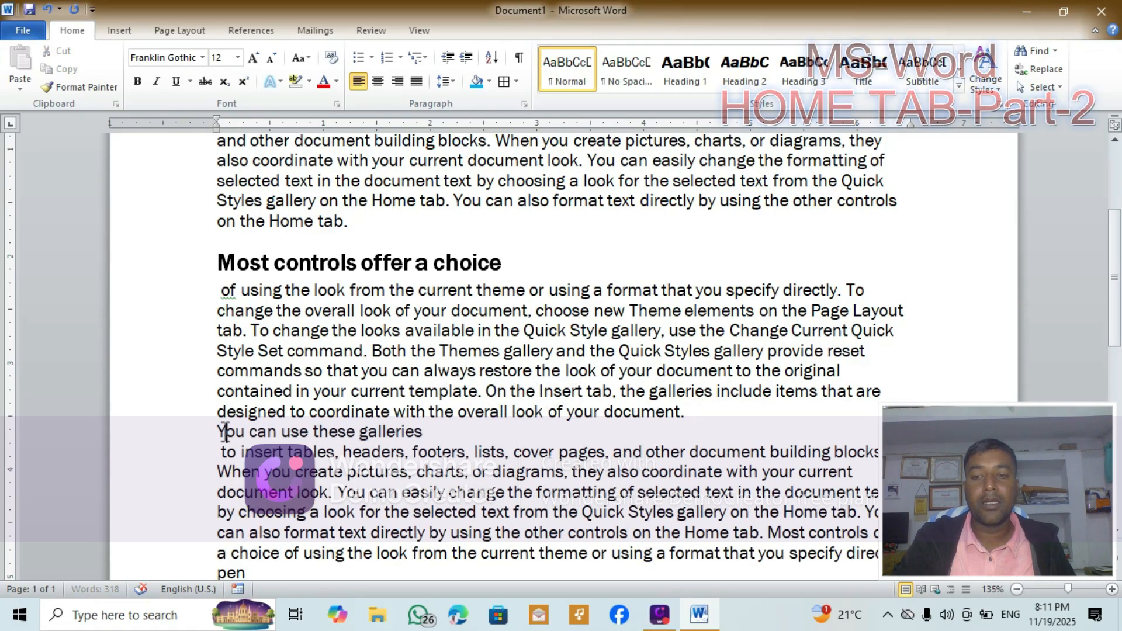
drag(226, 431, 417, 435)
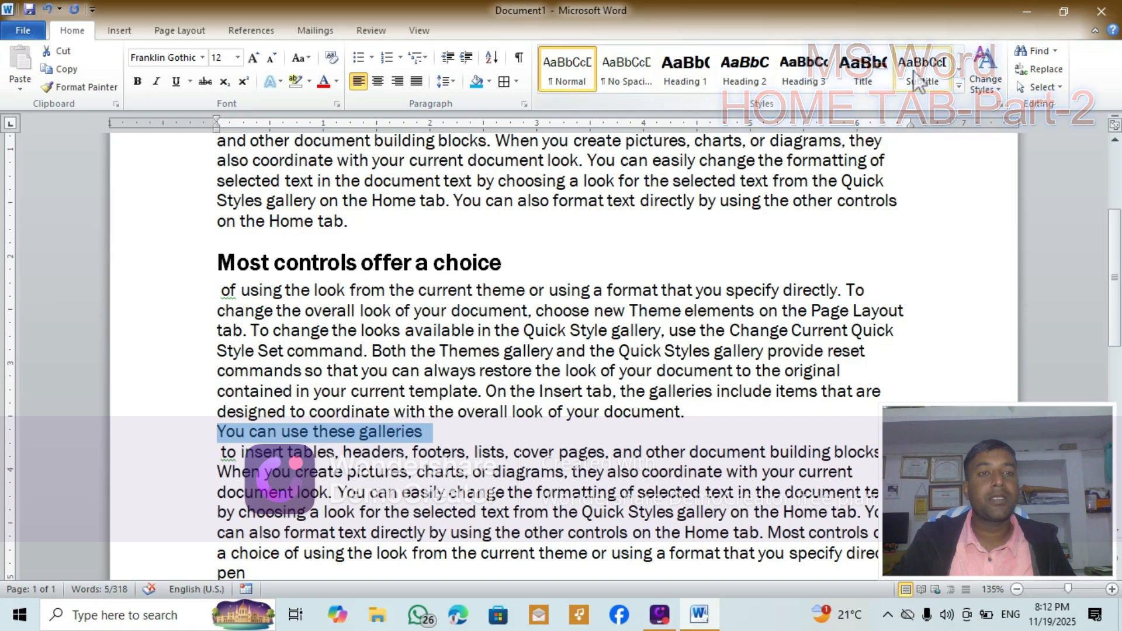
click(862, 69)
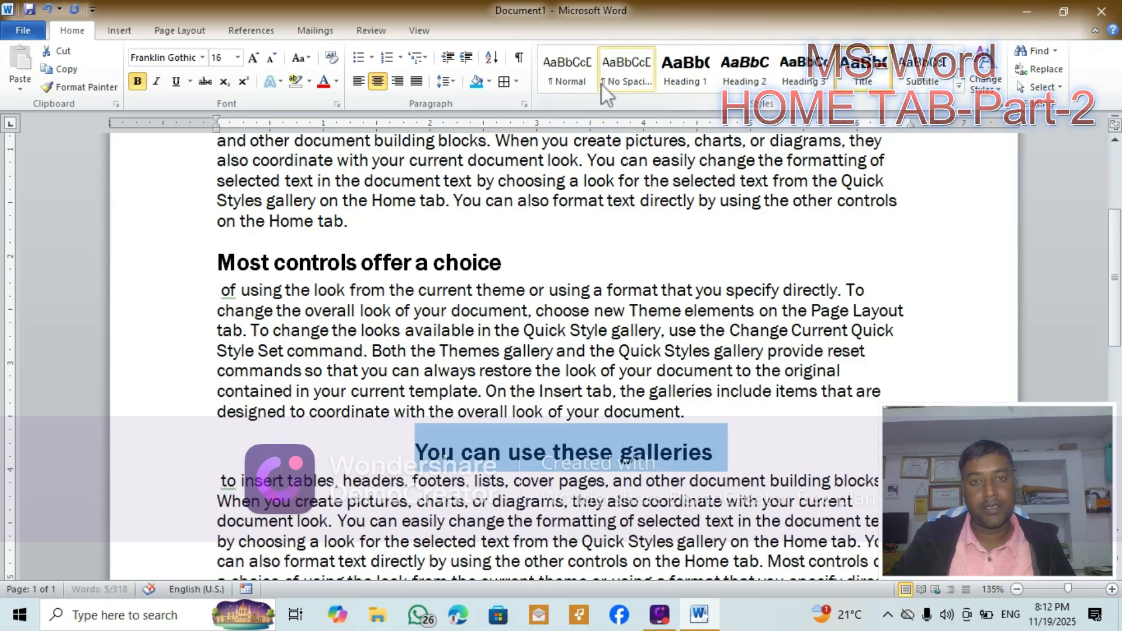
Step: Apply the Subtle Emphasis style to the paragraph below the "You can use these galleries" title
scroll(541, 413, down, 4)
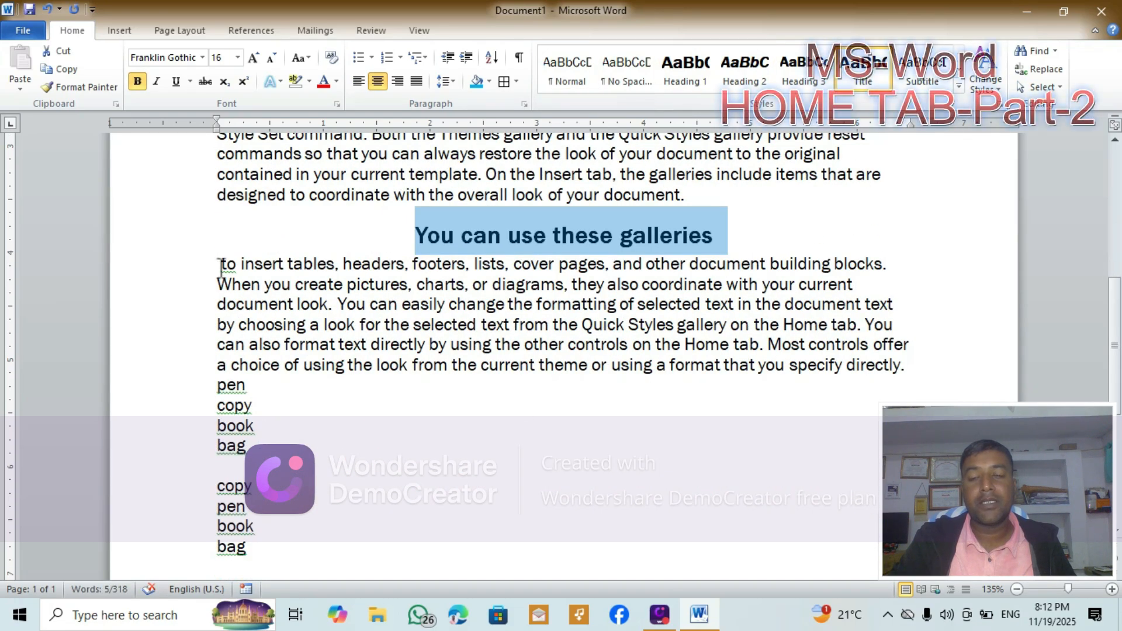
drag(221, 268, 905, 363)
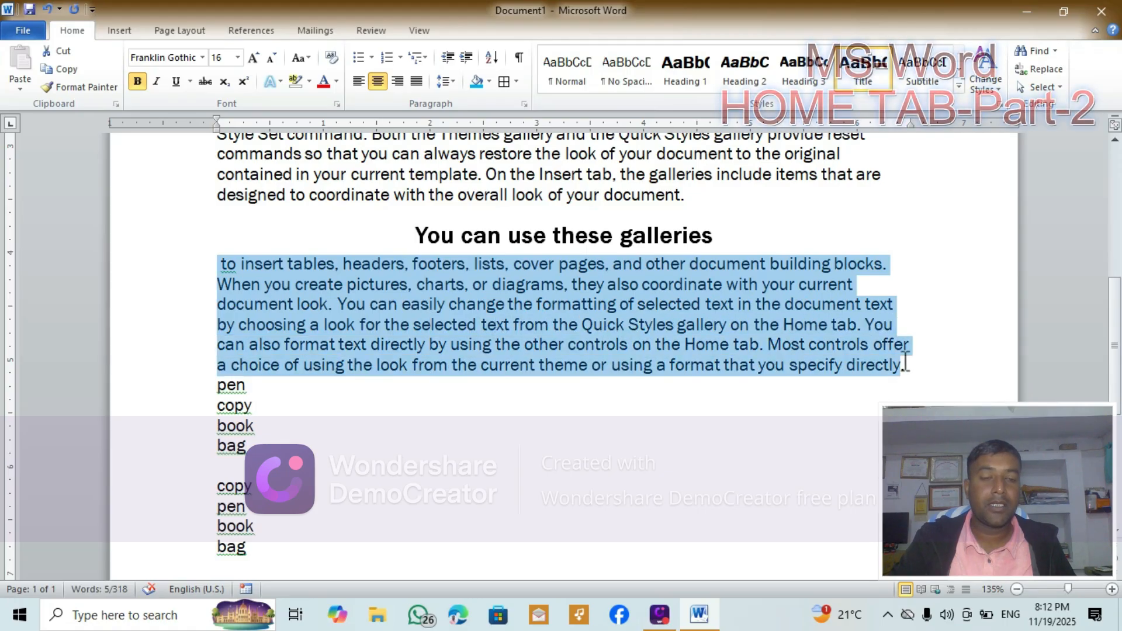
click(958, 68)
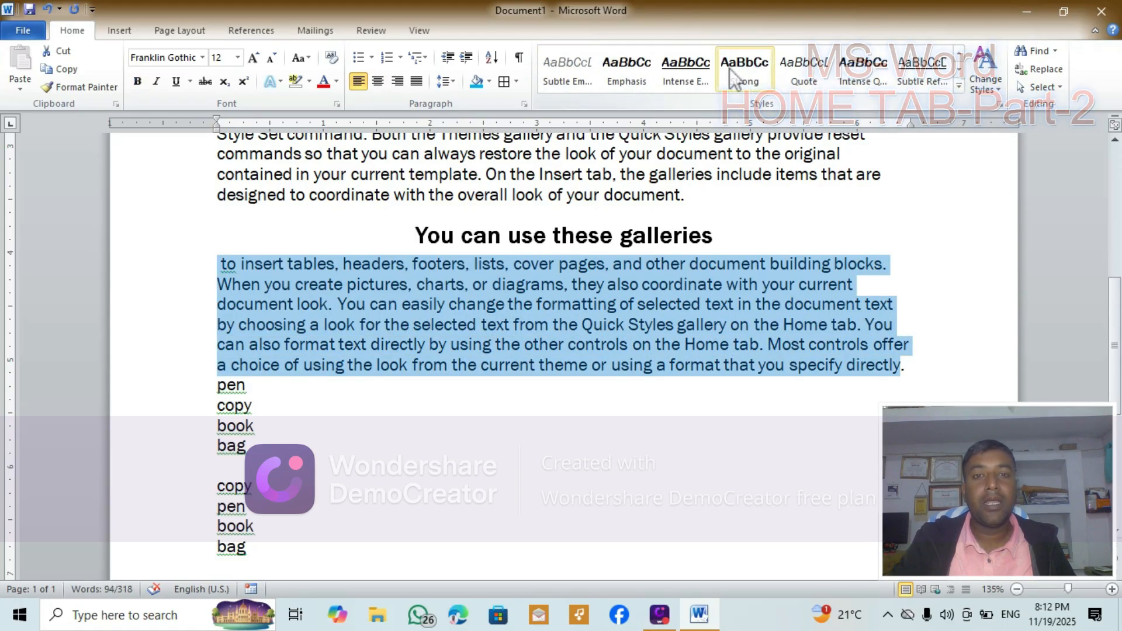
click(570, 69)
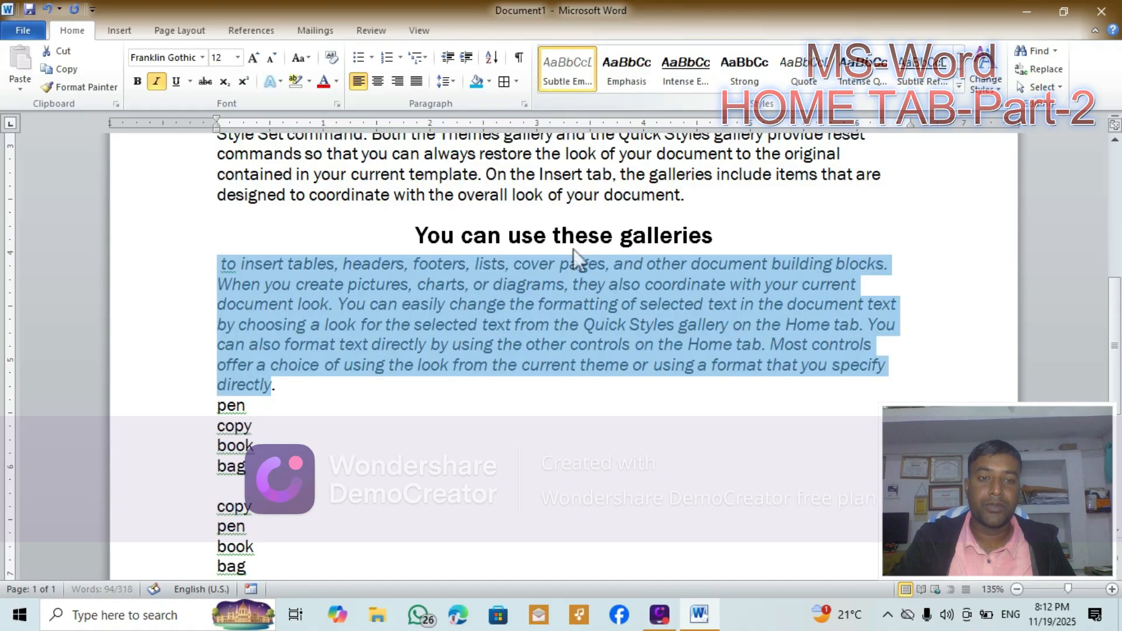
click(584, 367)
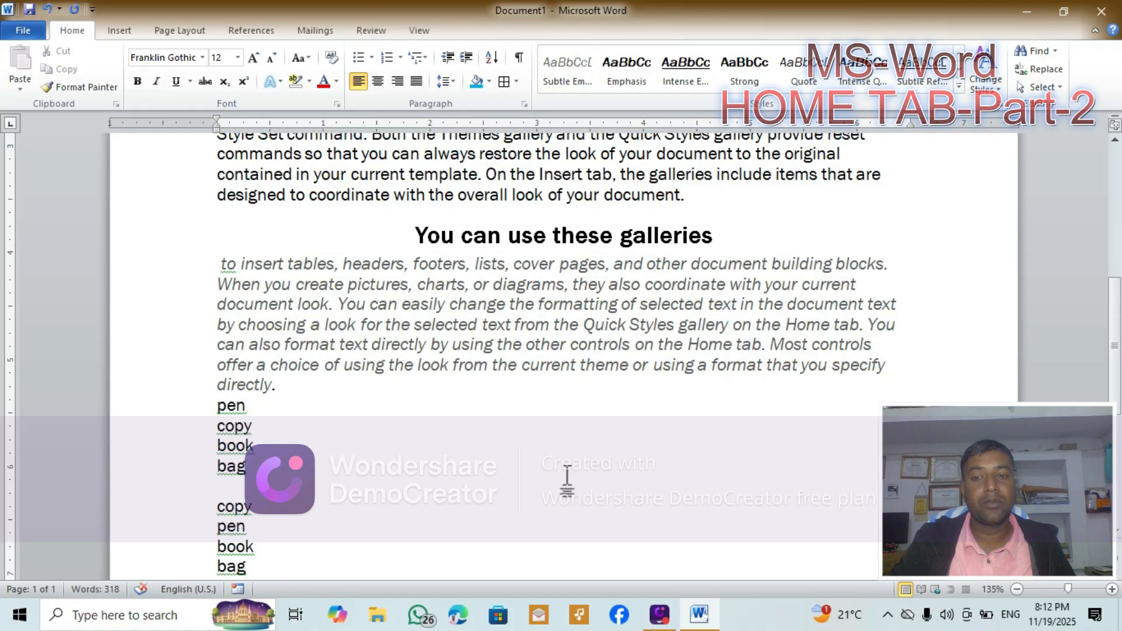
Step: Apply the List Paragraph and Intense Reference styles to the paragraph below the "You can use these galleries" title
scroll(533, 454, up, 2)
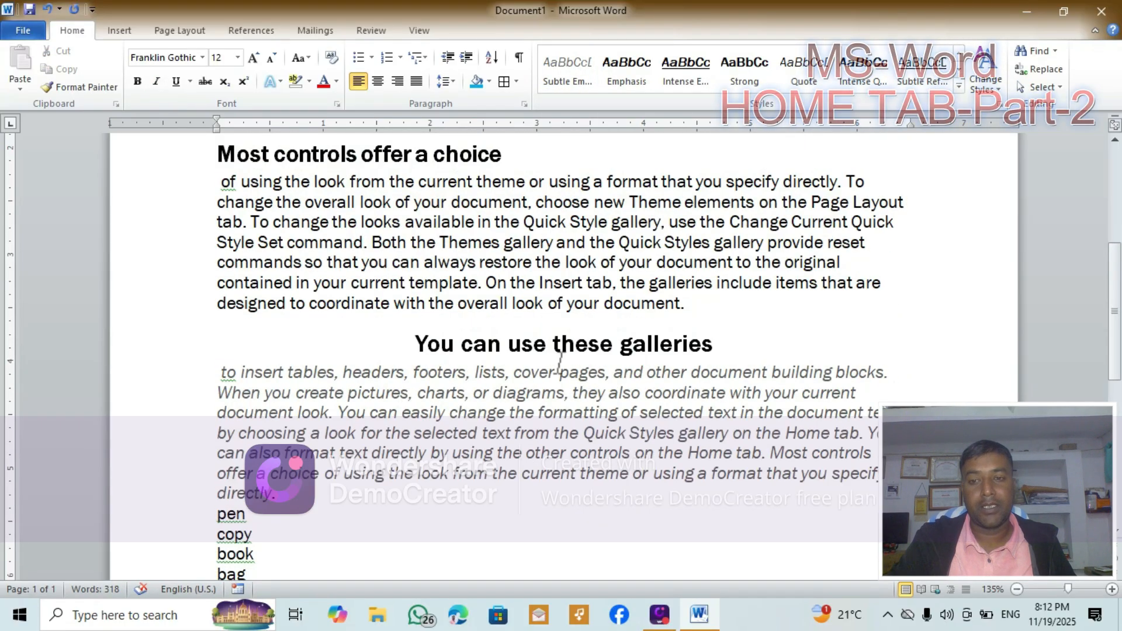
drag(221, 372, 485, 488)
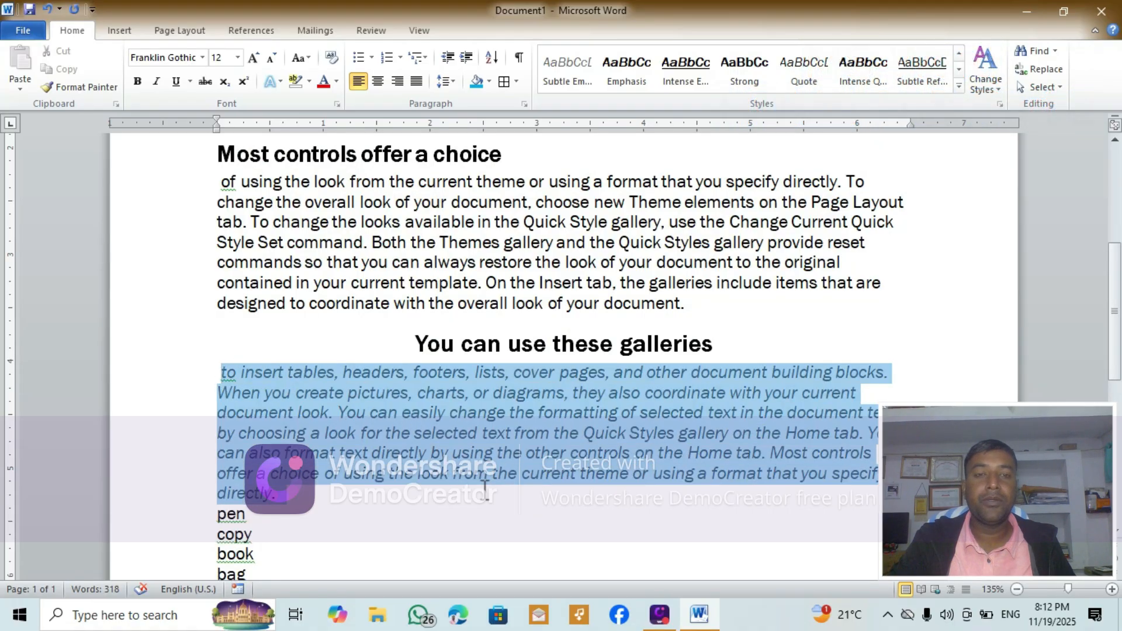
click(959, 70)
click(685, 67)
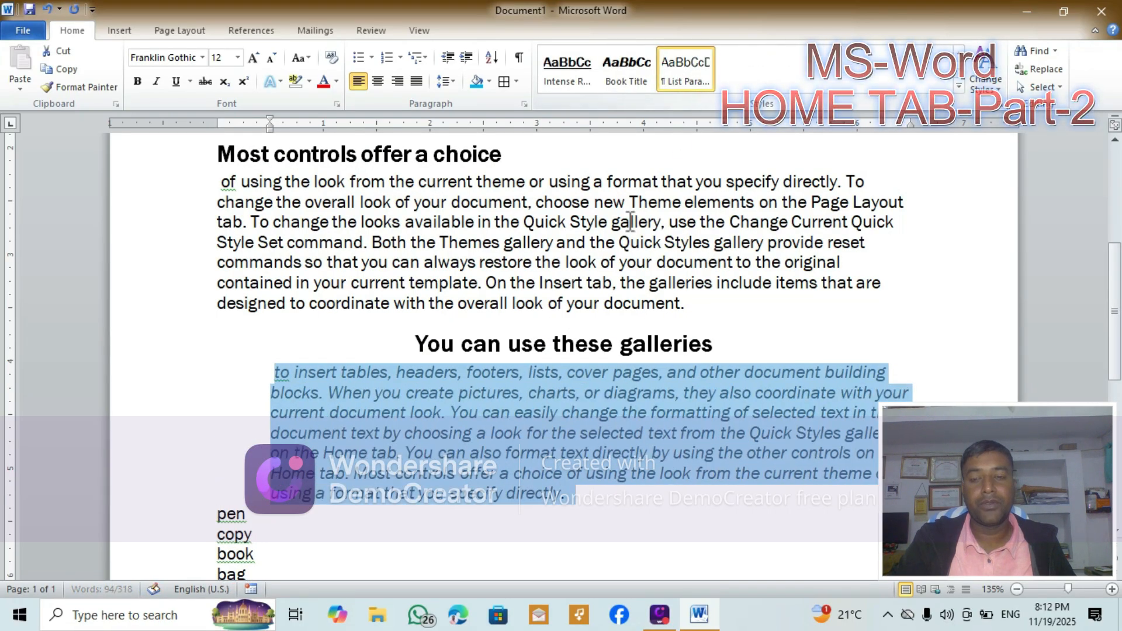
click(543, 71)
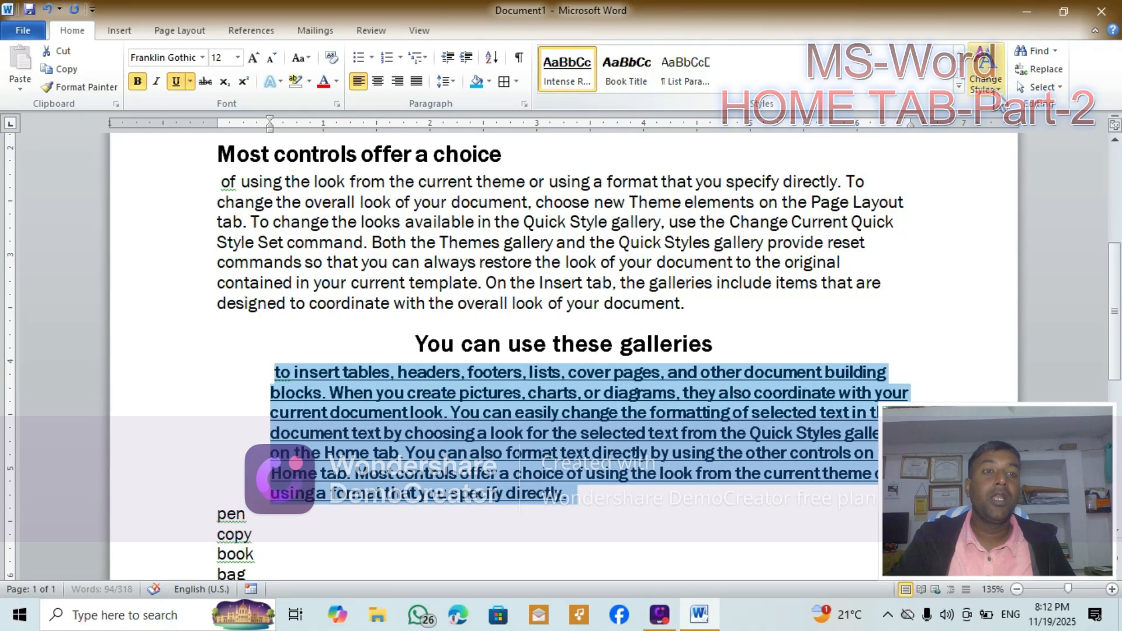
click(985, 81)
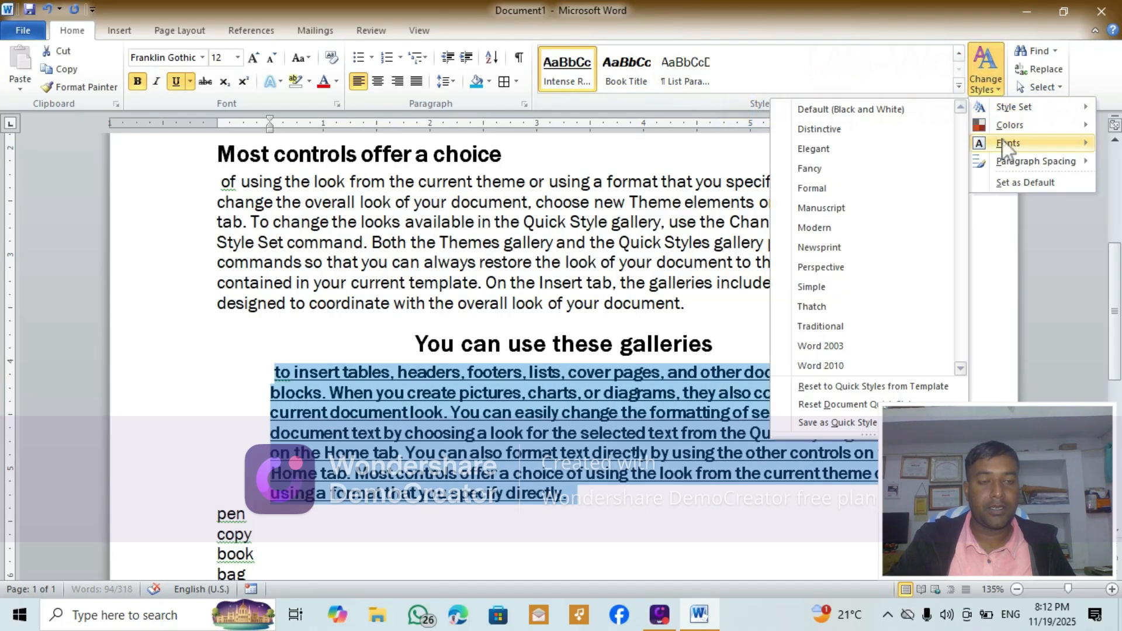
mouse_move(1008, 163)
click(1006, 93)
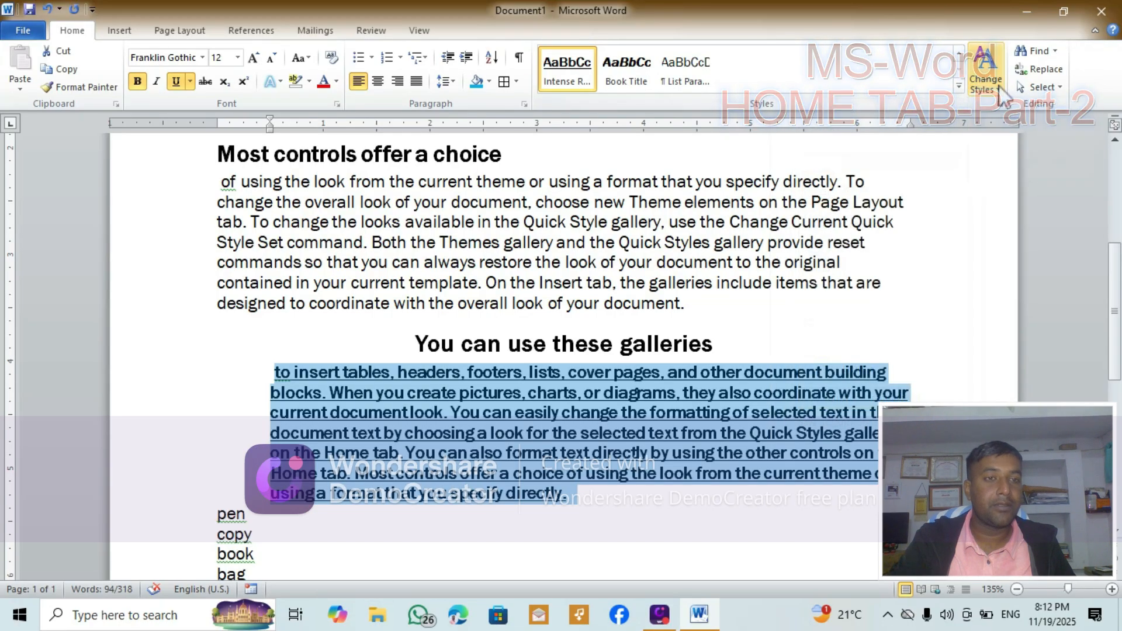
Step: Change the document's style colors to the built-in Composite color set
click(1003, 95)
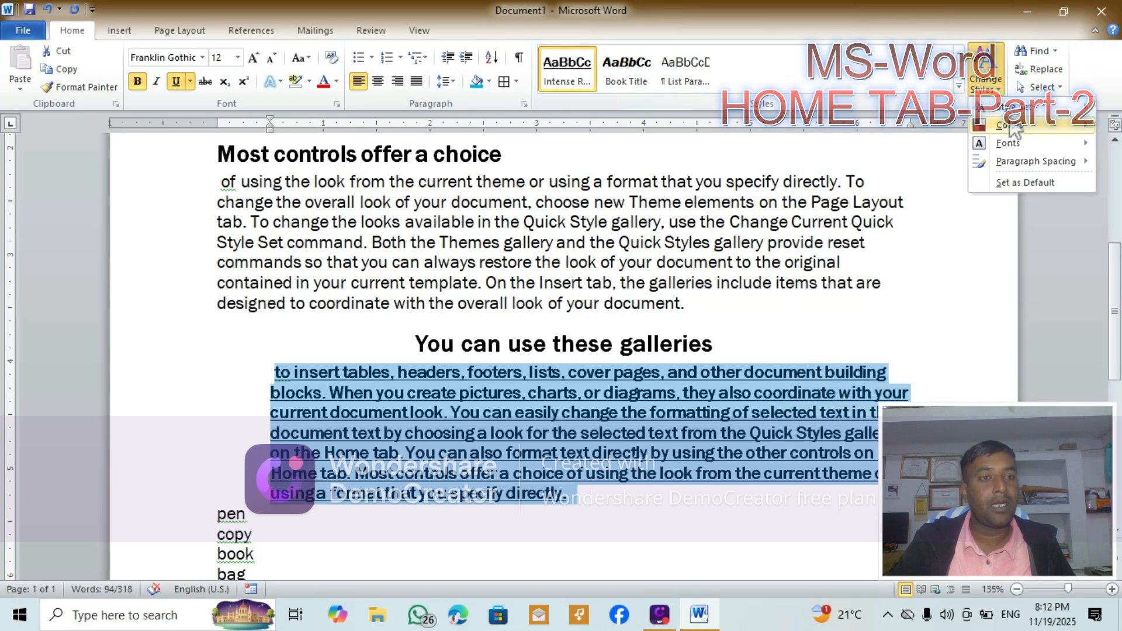
mouse_move(1071, 128)
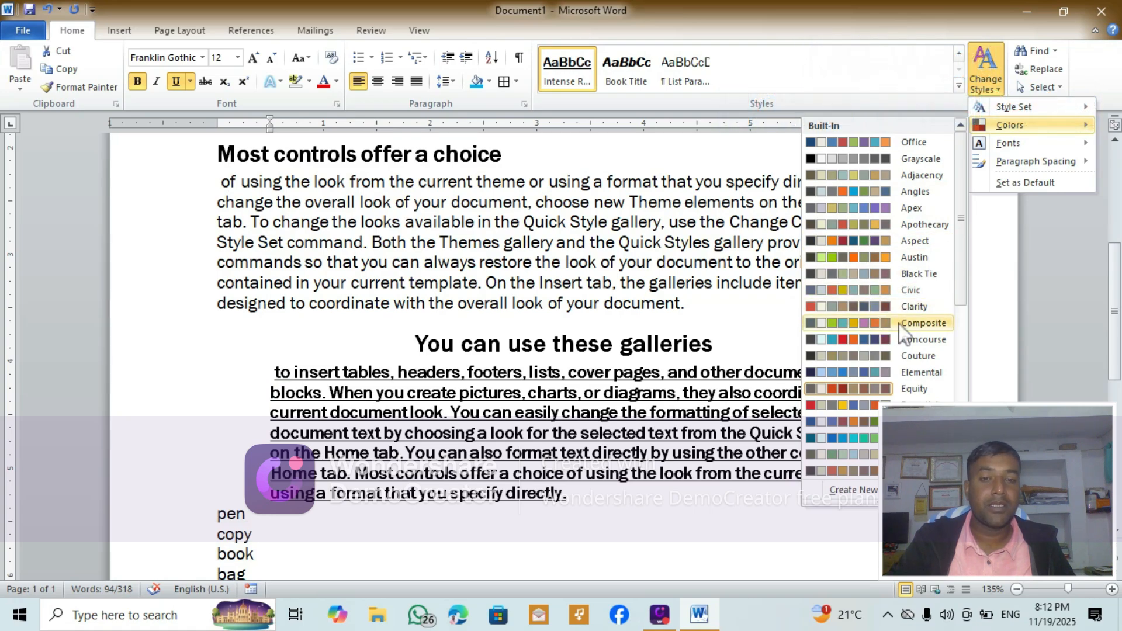
click(921, 323)
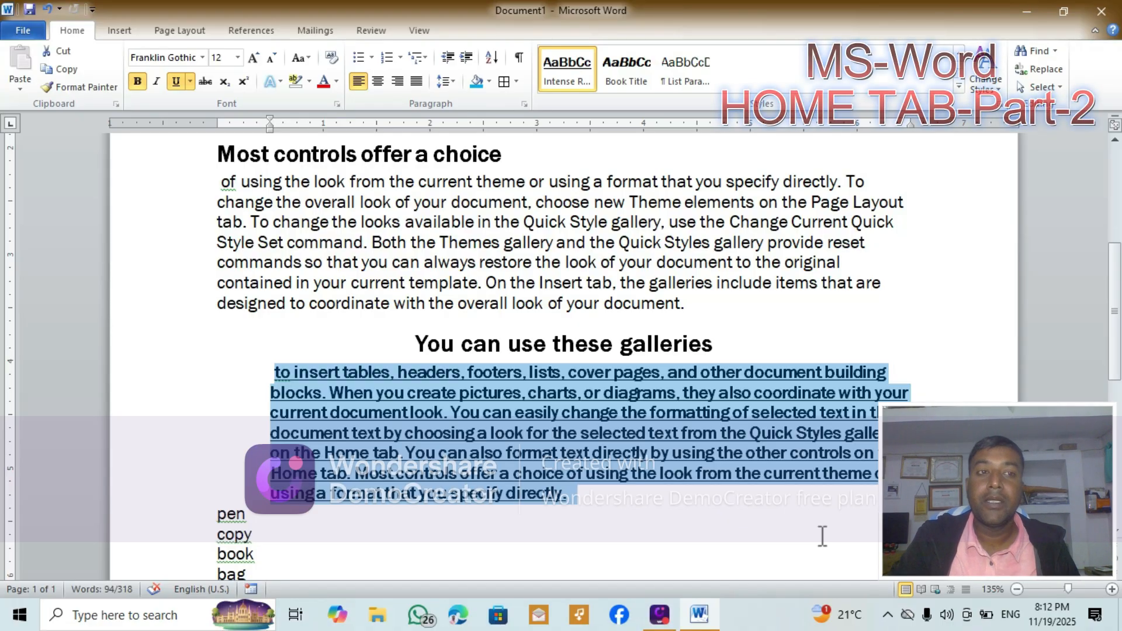
Step: Clear all formatting from the entire document's text and deselect it
scroll(546, 452, up, 5)
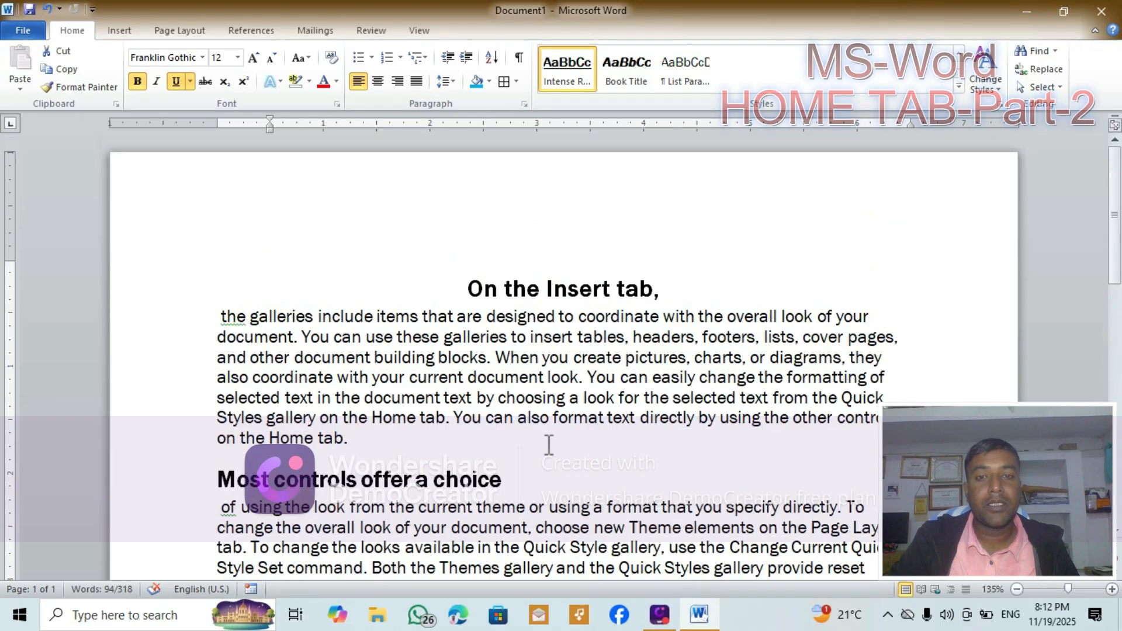
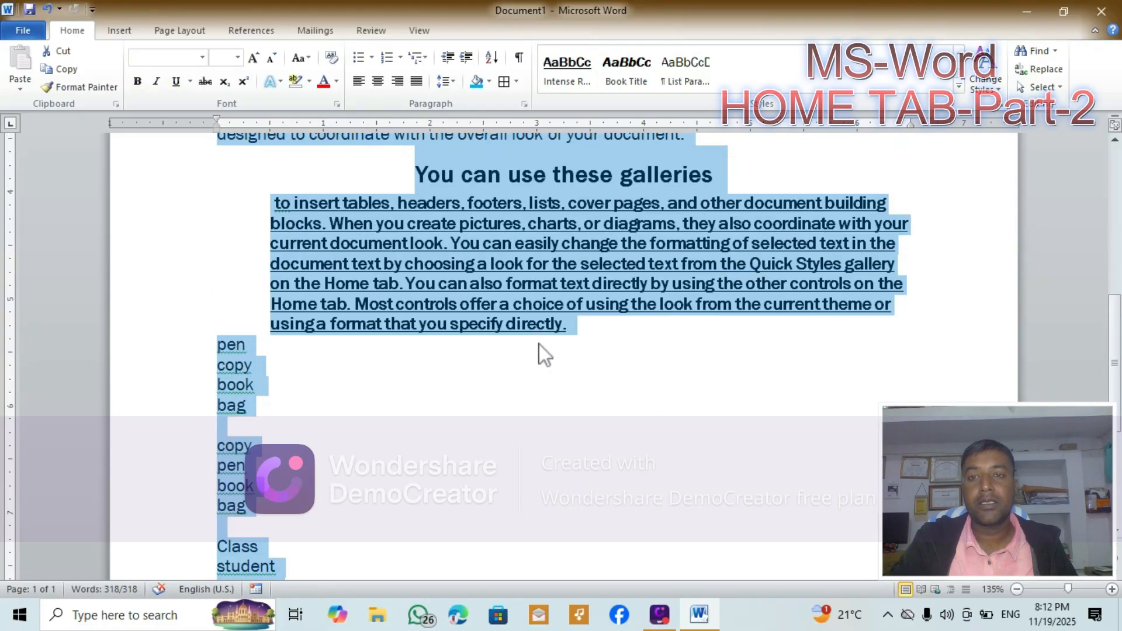
scroll(380, 192, up, 5)
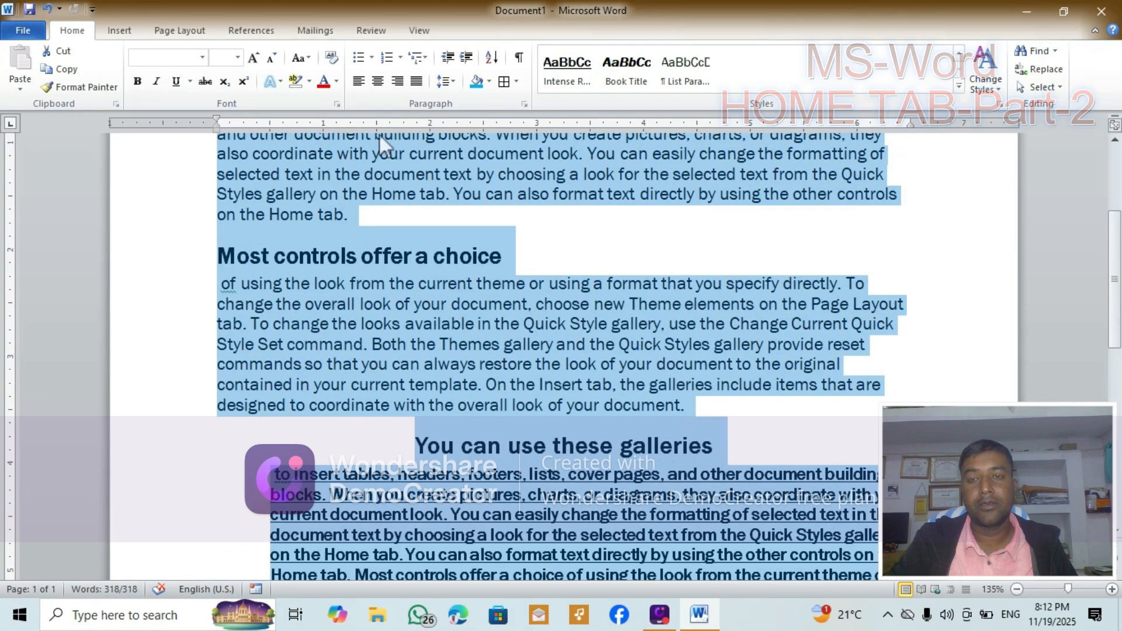
click(338, 56)
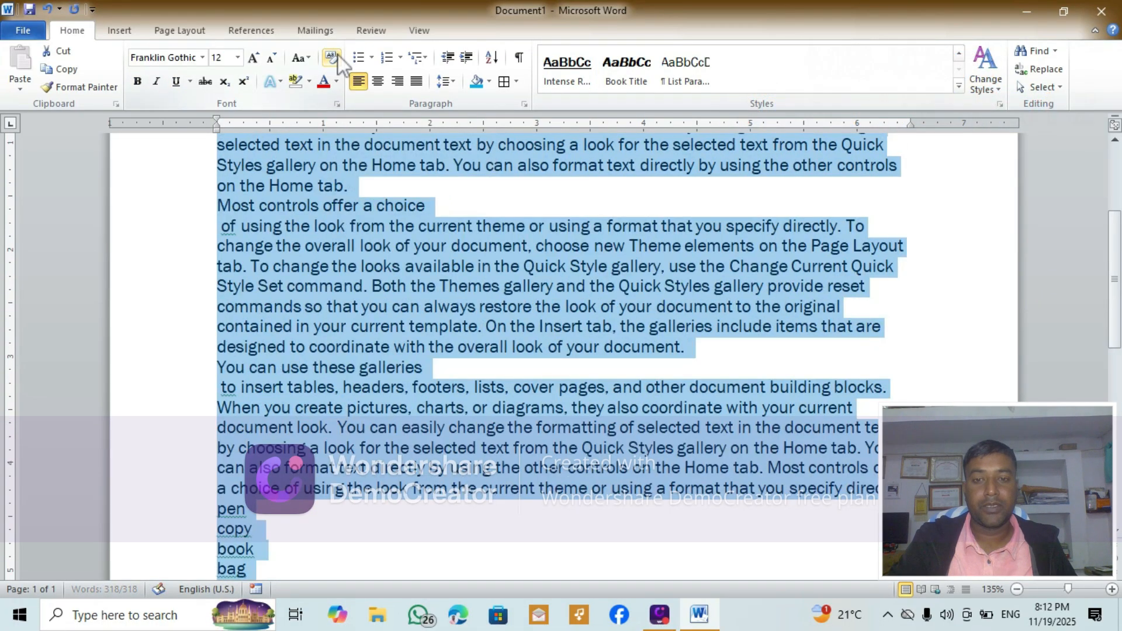
scroll(636, 508, up, 4)
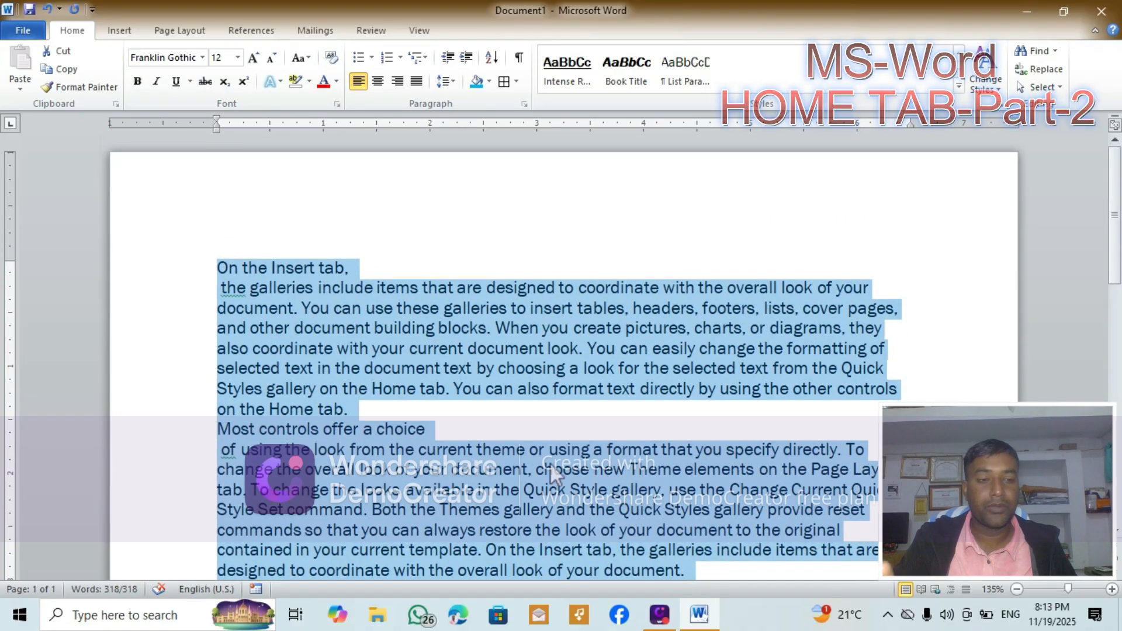
click(540, 408)
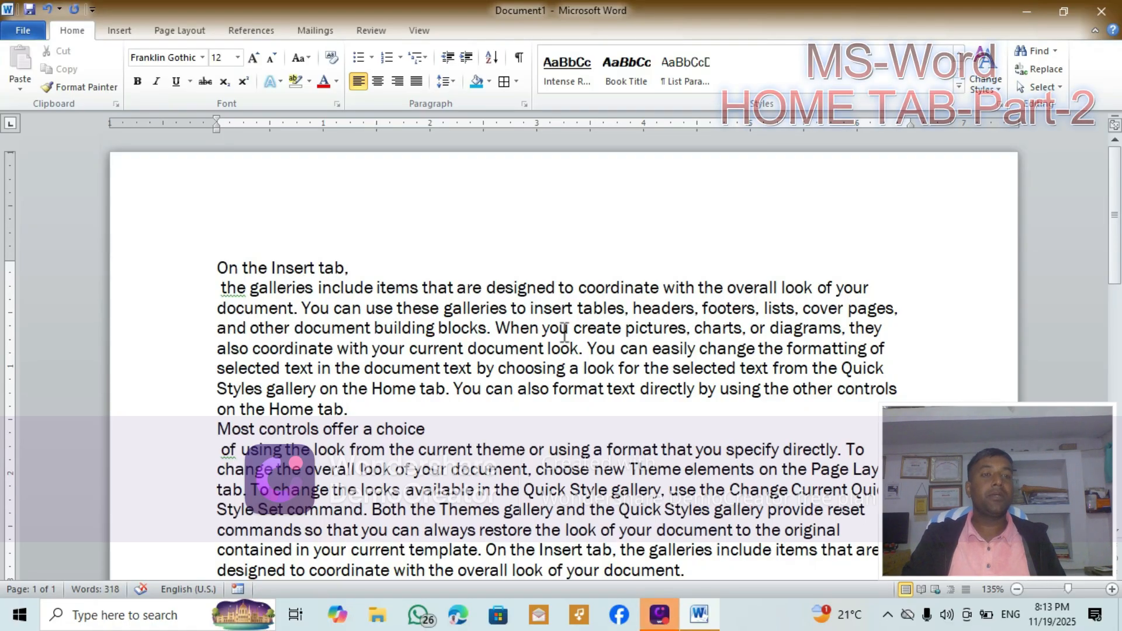
Step: Find every occurrence of the word "choice" in the document and look through the highlighted matches
scroll(302, 416, down, 1)
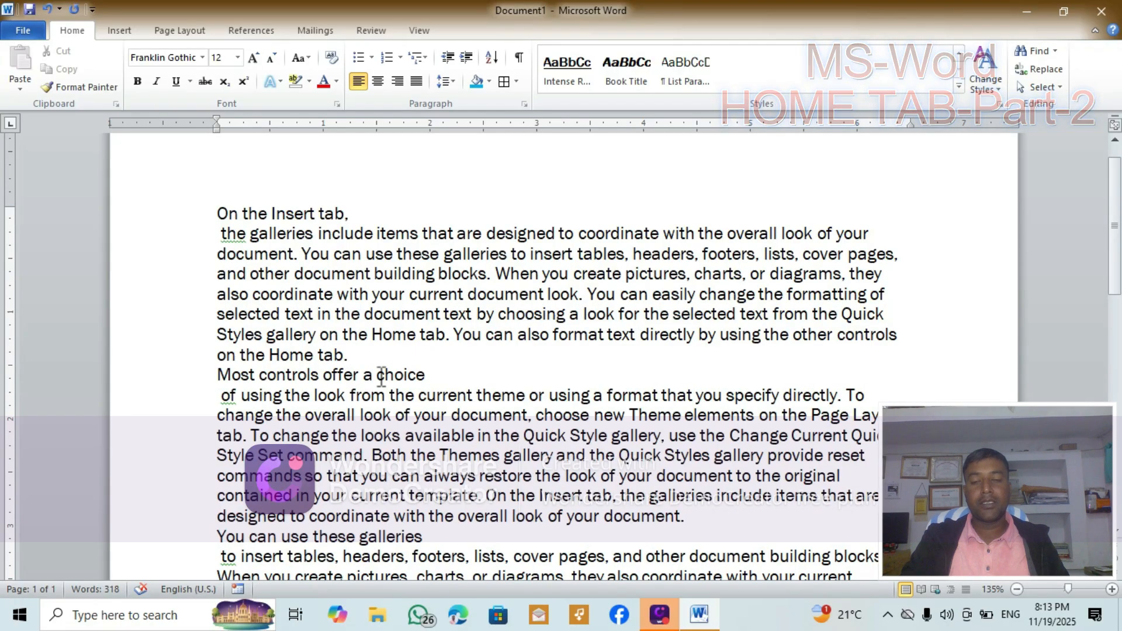
drag(377, 376, 436, 377)
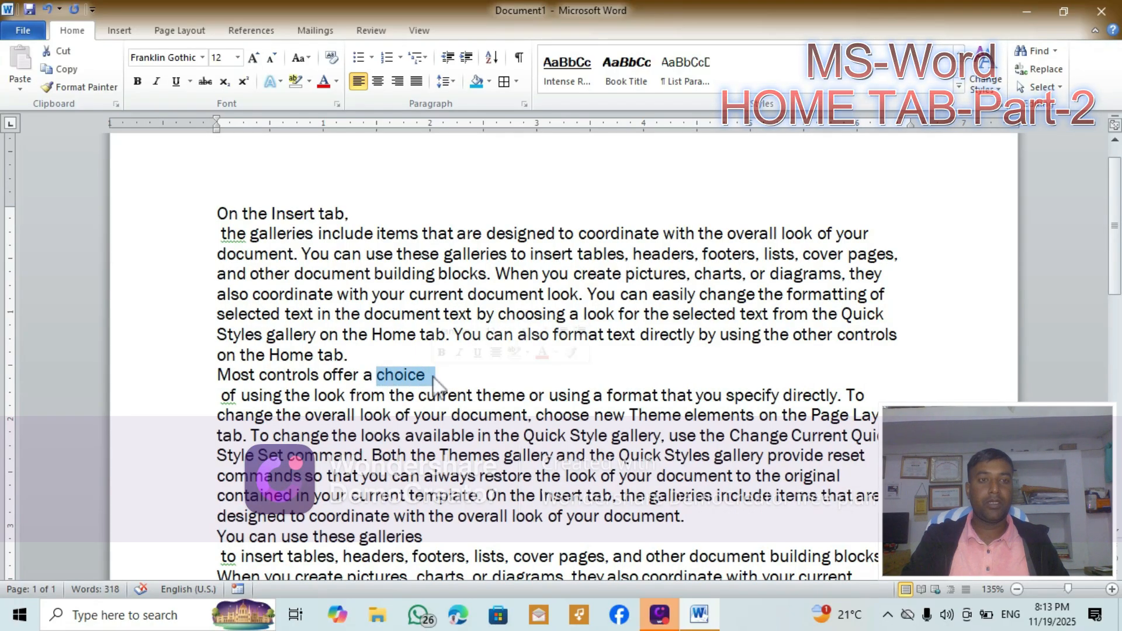
click(1034, 51)
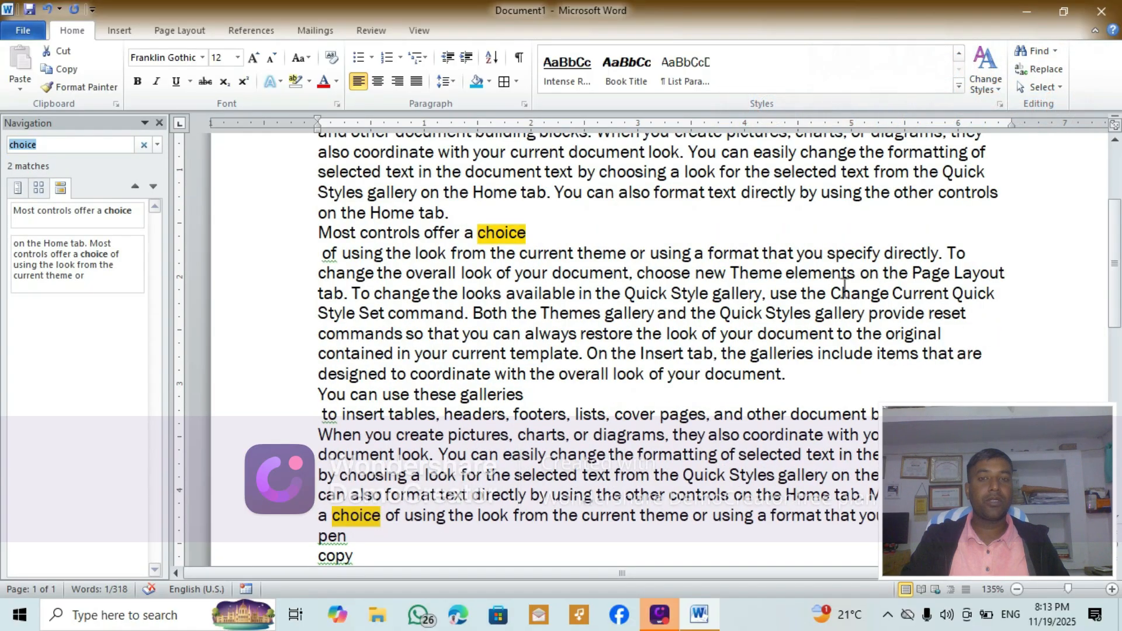
scroll(843, 287, up, 3)
scroll(830, 286, down, 8)
scroll(808, 277, up, 2)
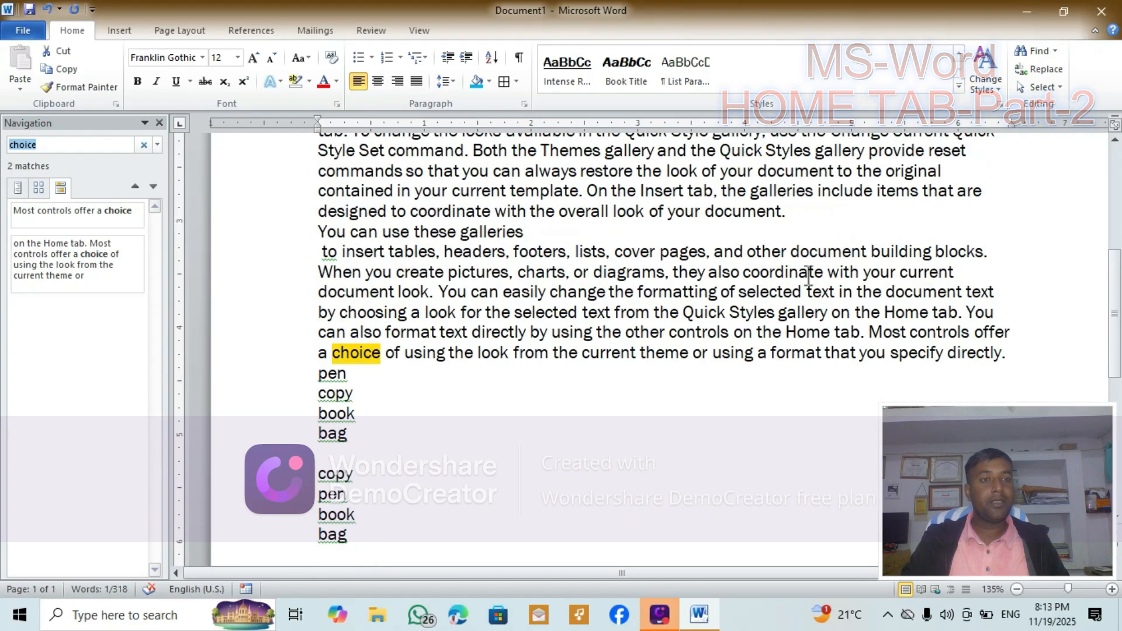
Step: Replace all occurrences of "choice" with "require" and check the replaced words in the text
click(1043, 68)
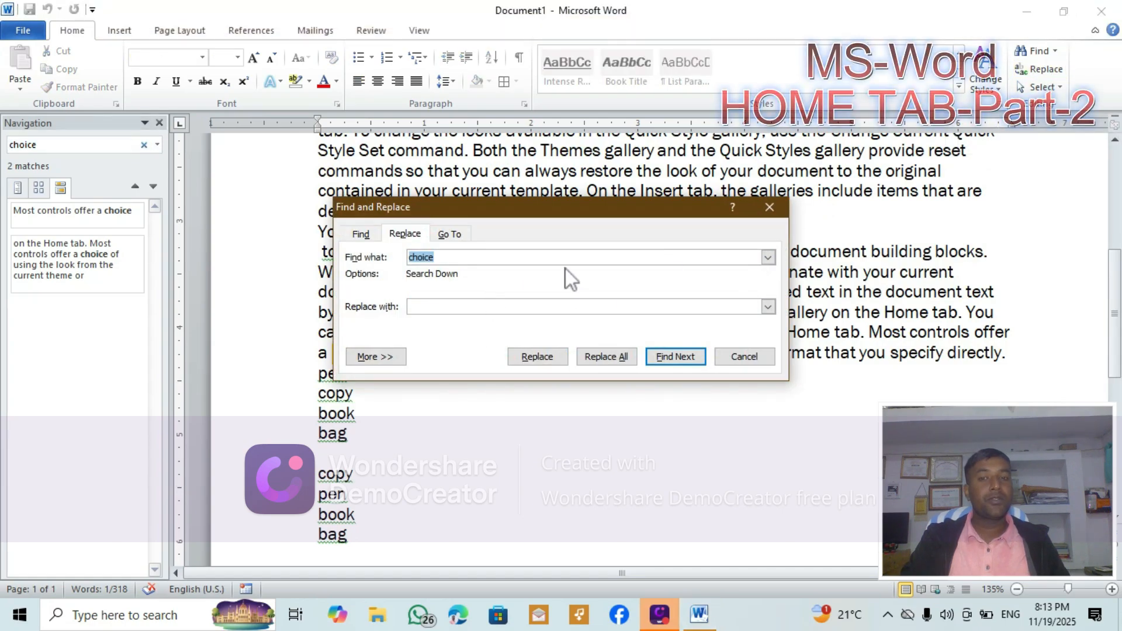
click(447, 305)
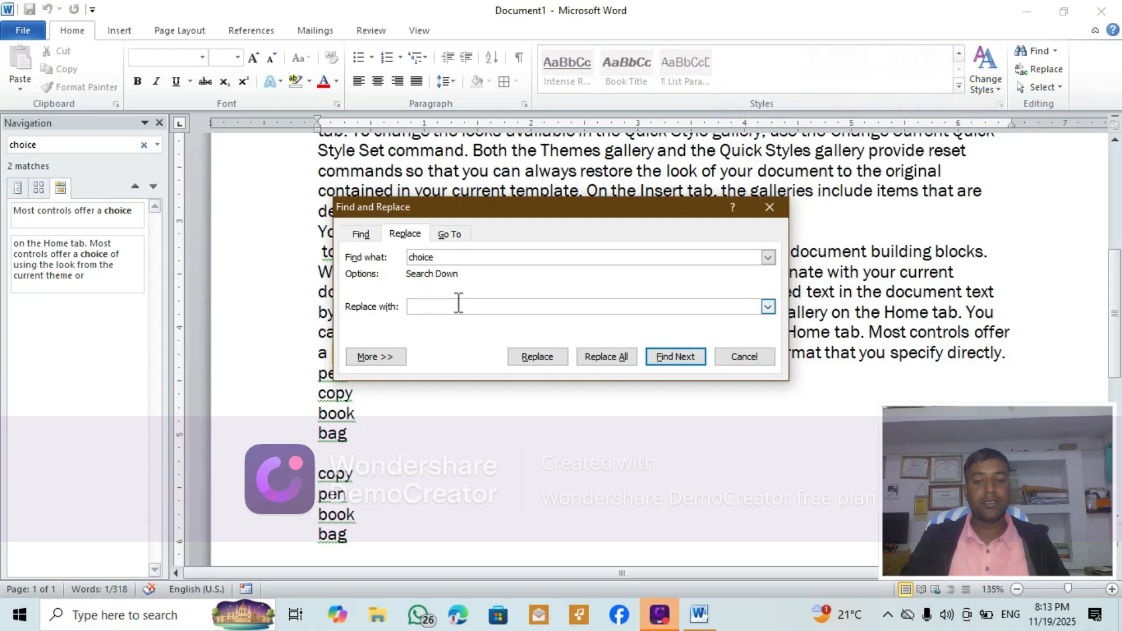
text(req)
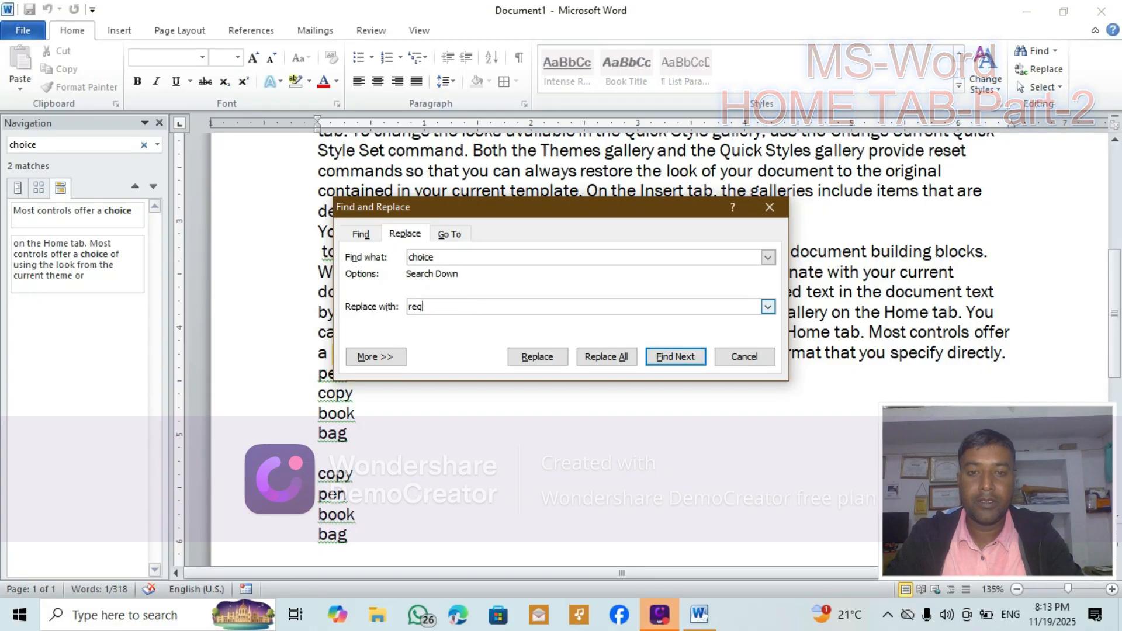
text(uire)
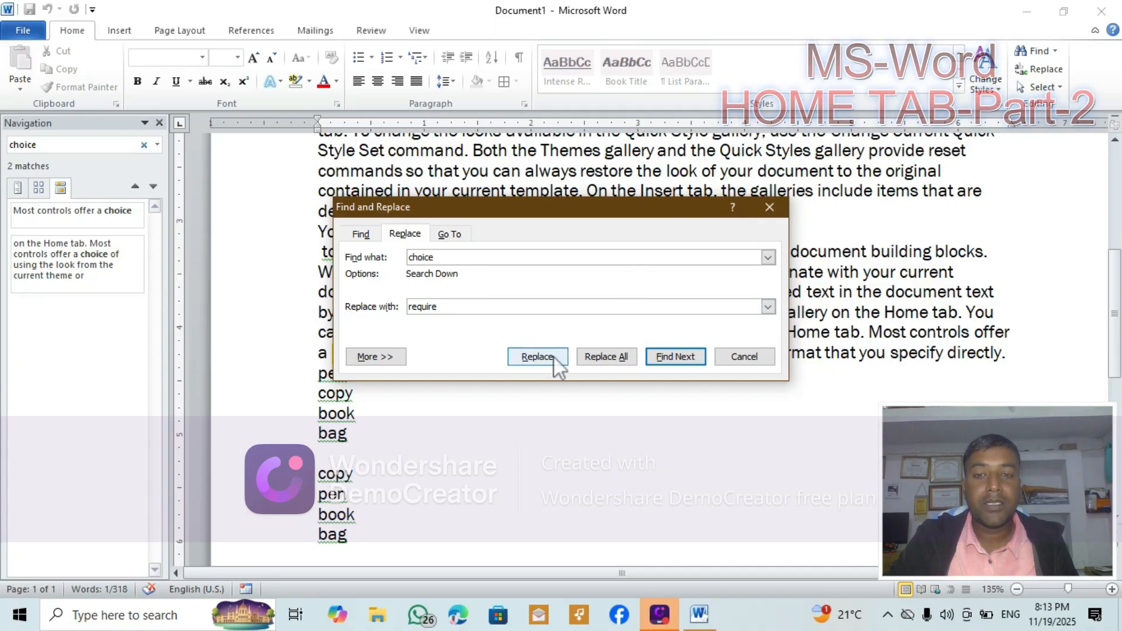
click(595, 357)
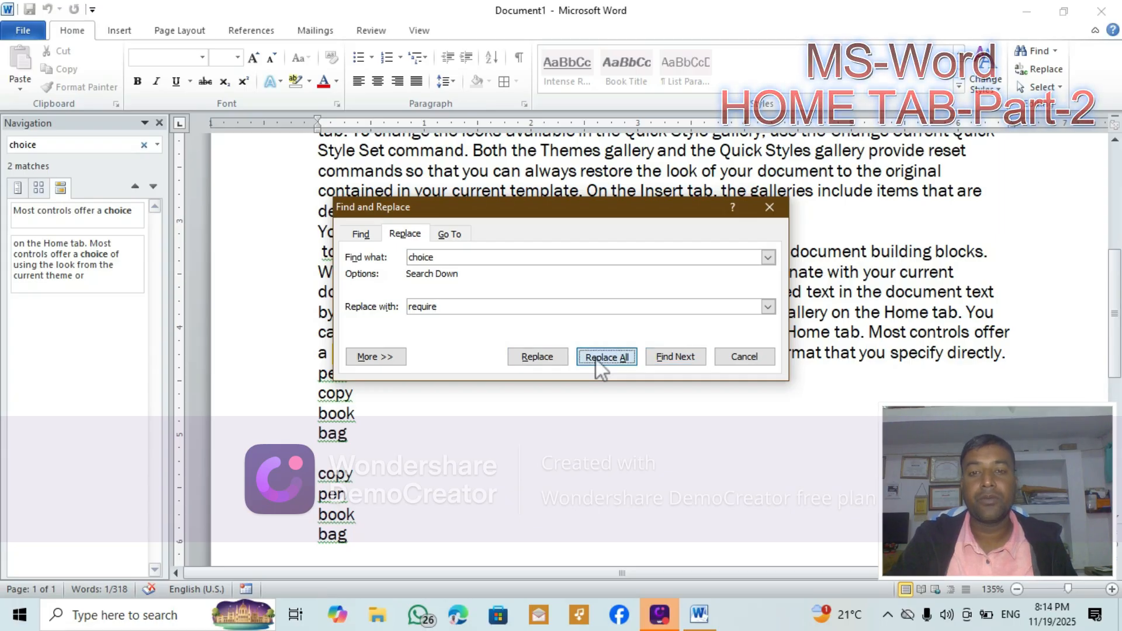
click(506, 351)
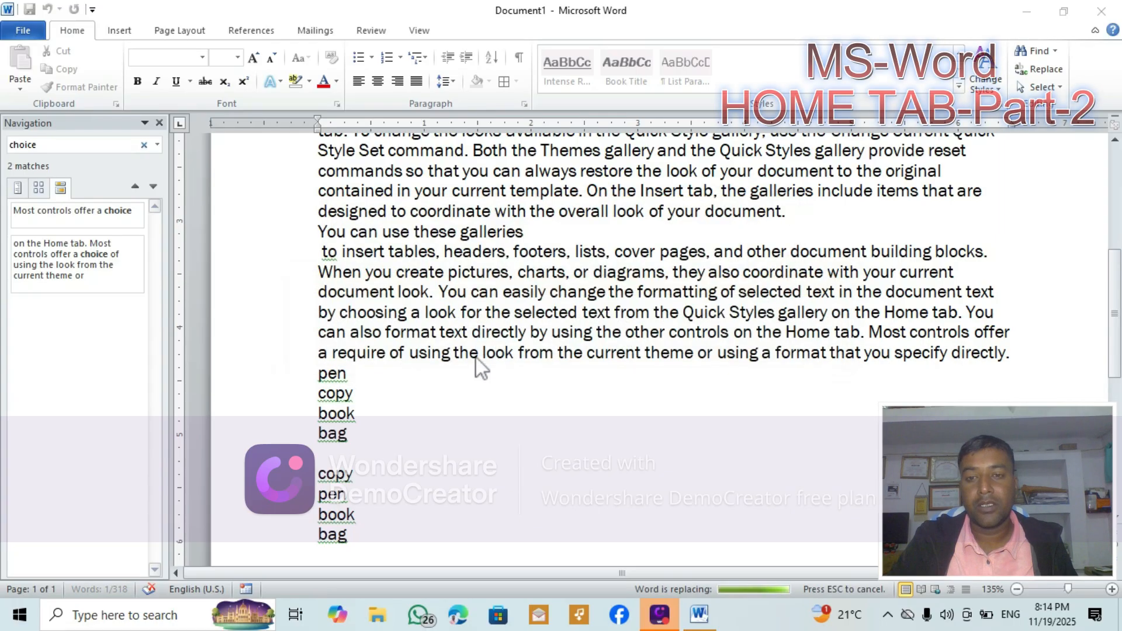
click(531, 350)
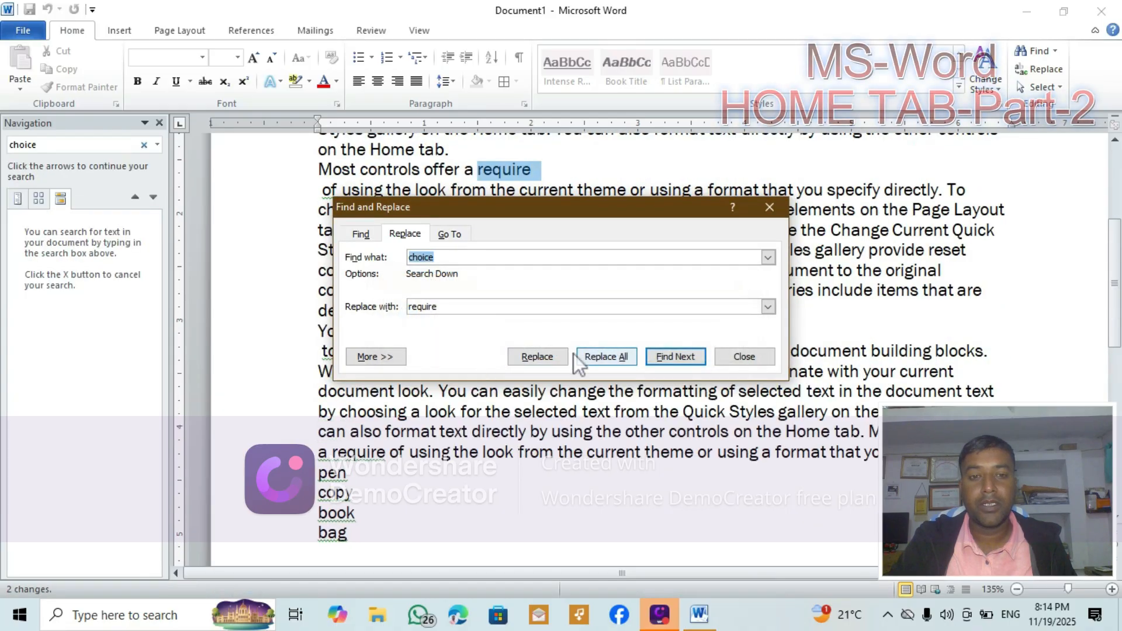
click(772, 210)
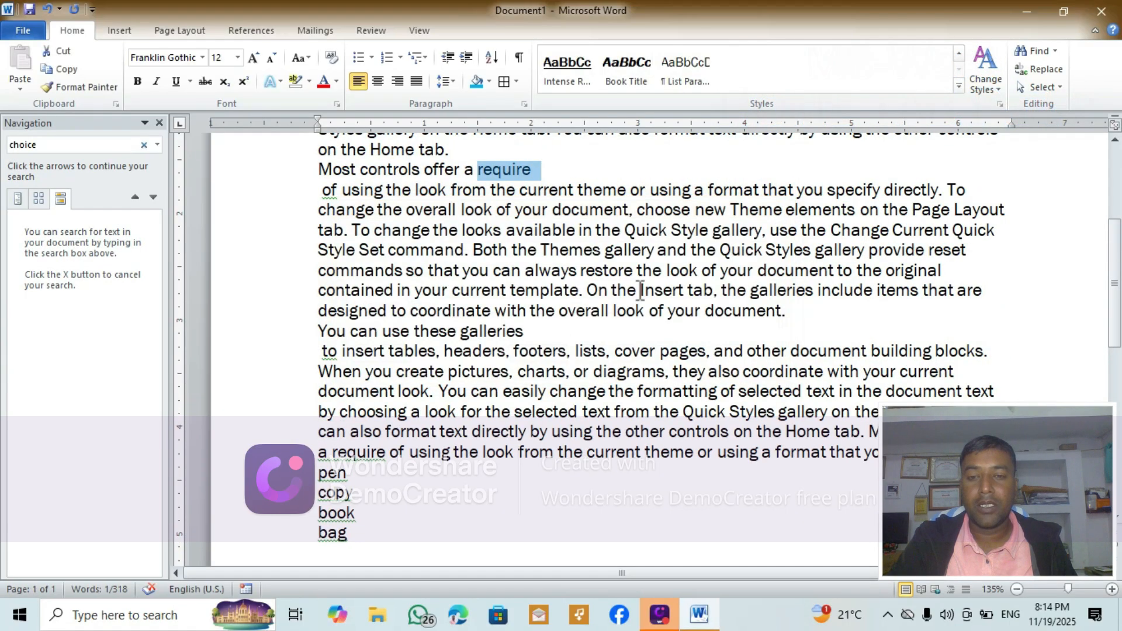
scroll(517, 333, up, 3)
scroll(588, 350, down, 4)
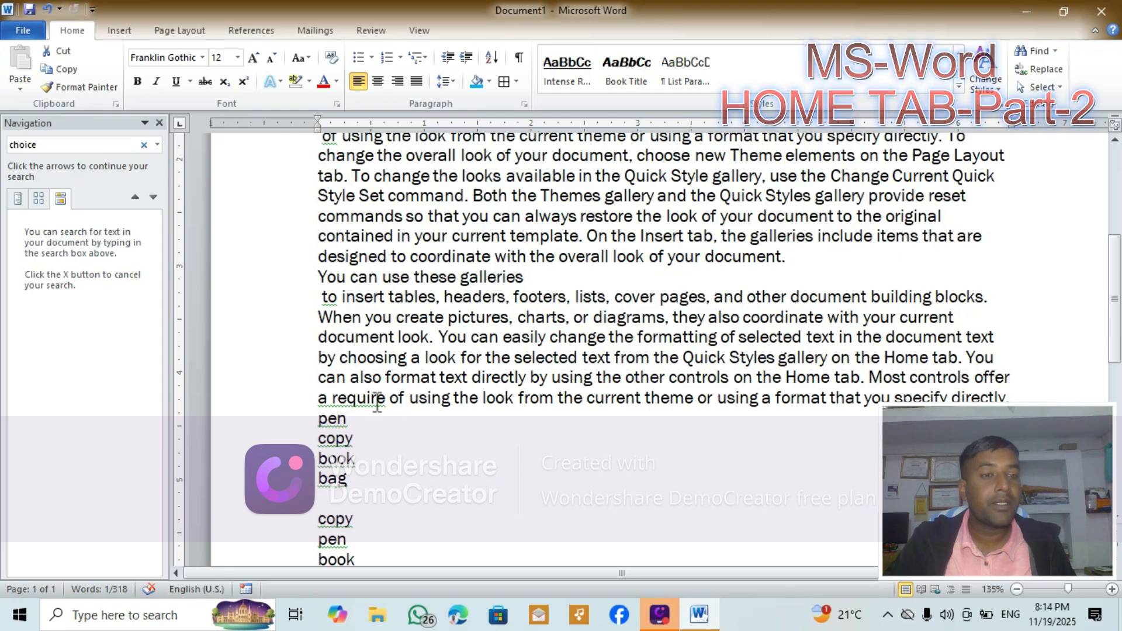
scroll(377, 403, up, 2)
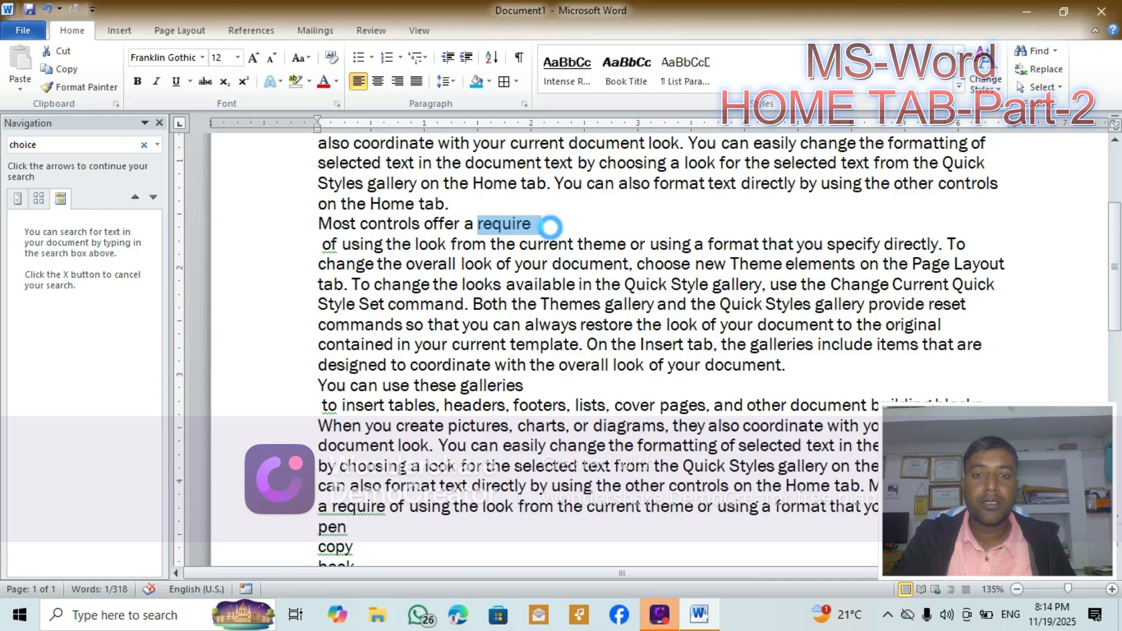
Step: Reopen Find and Replace, examine its Find, Replace and Go To options, and close it without changes
key(ctrl+h)
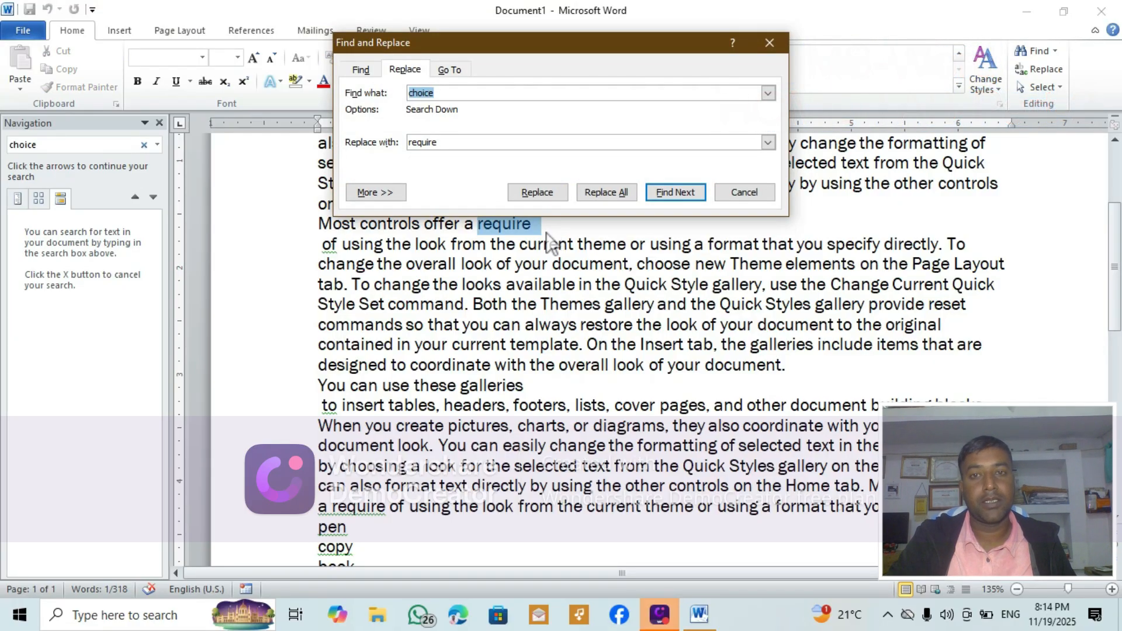
click(364, 69)
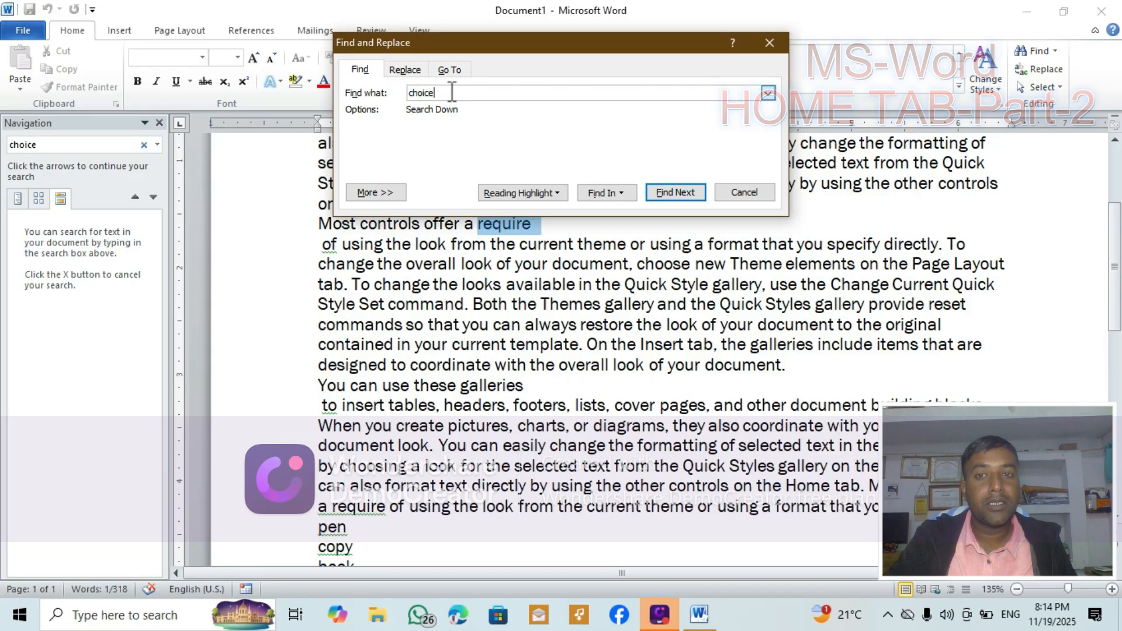
click(416, 75)
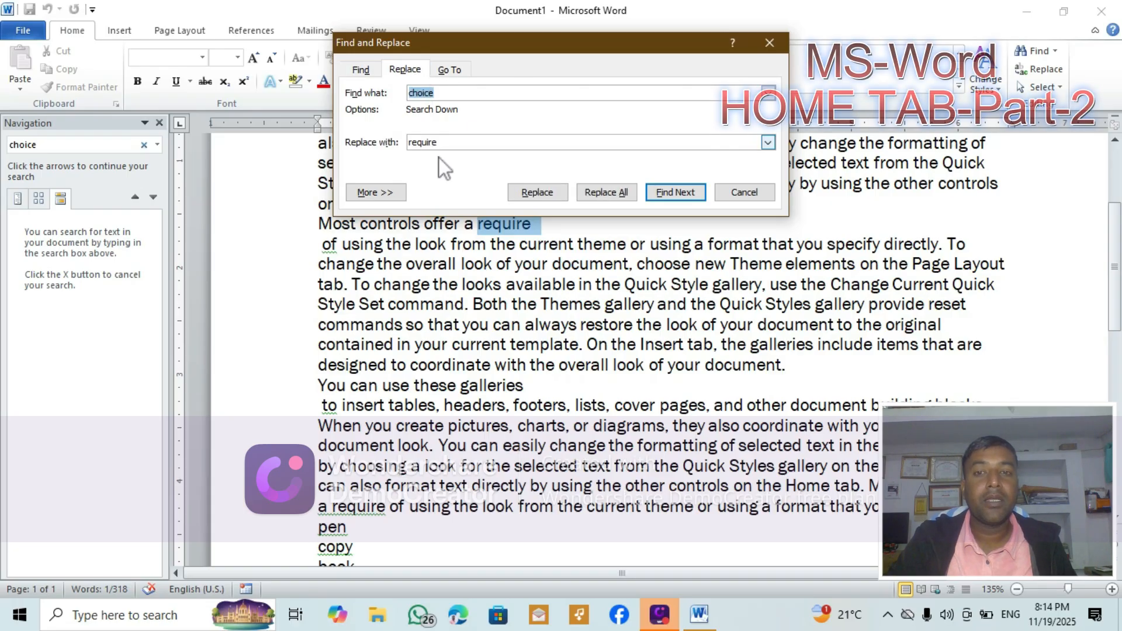
click(447, 142)
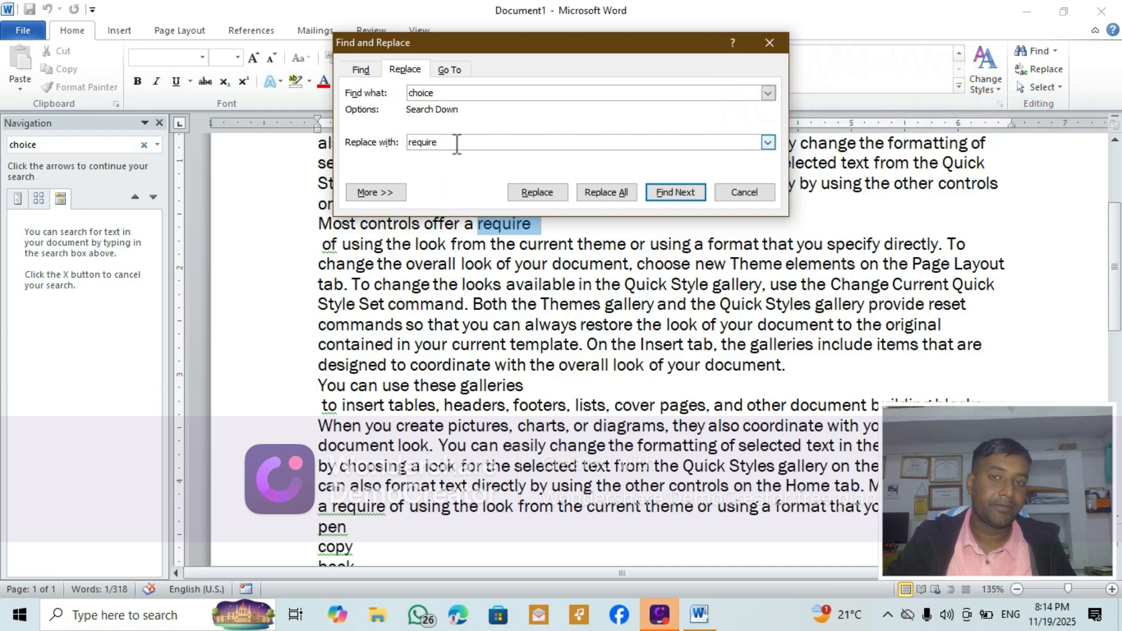
click(451, 71)
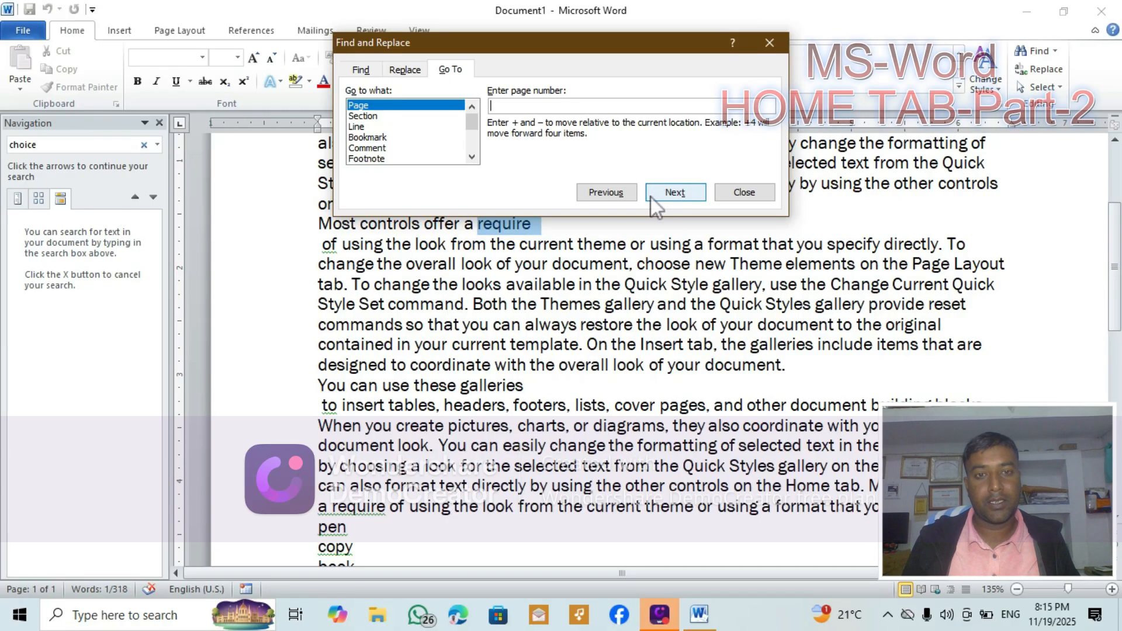
click(769, 43)
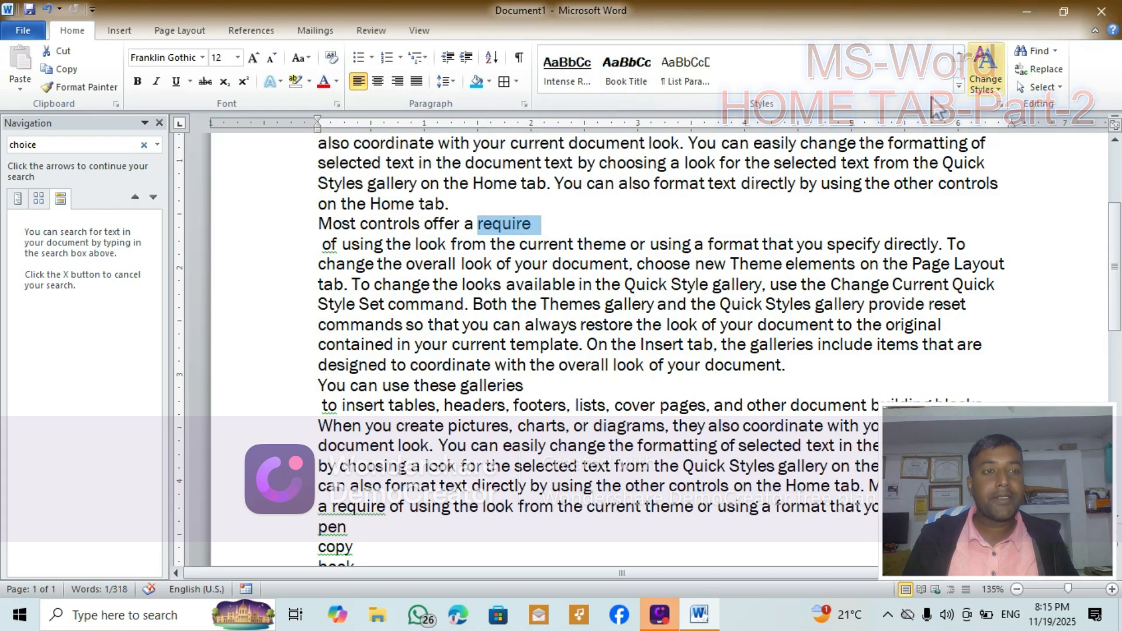
Step: Select all of the document's text, try the Select Objects mode, and clear the text selection
click(1049, 92)
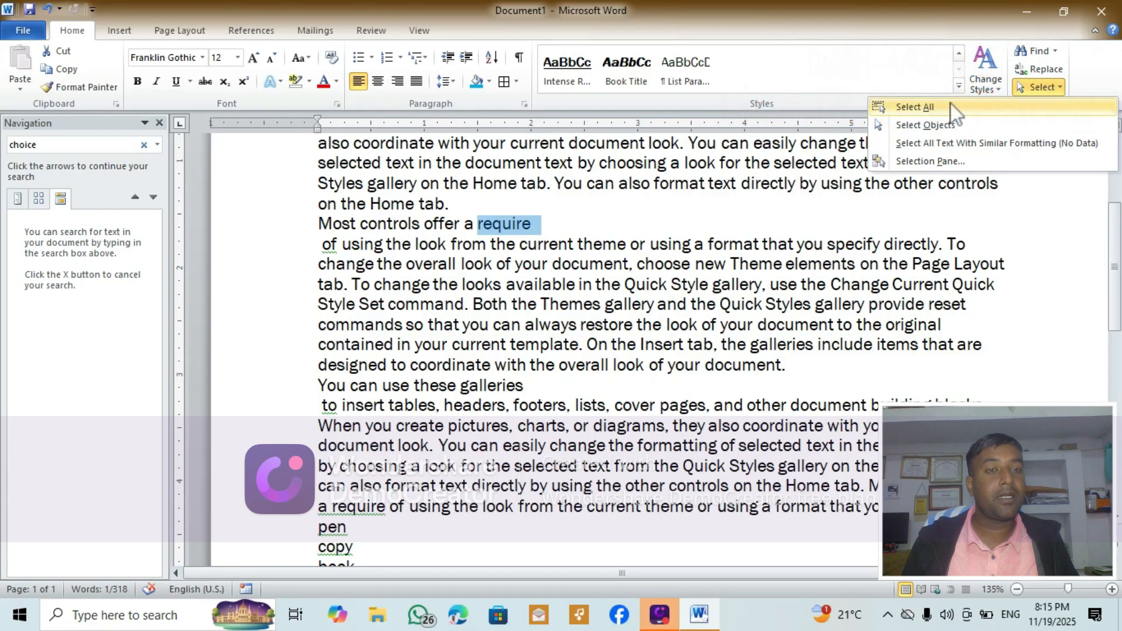
click(906, 107)
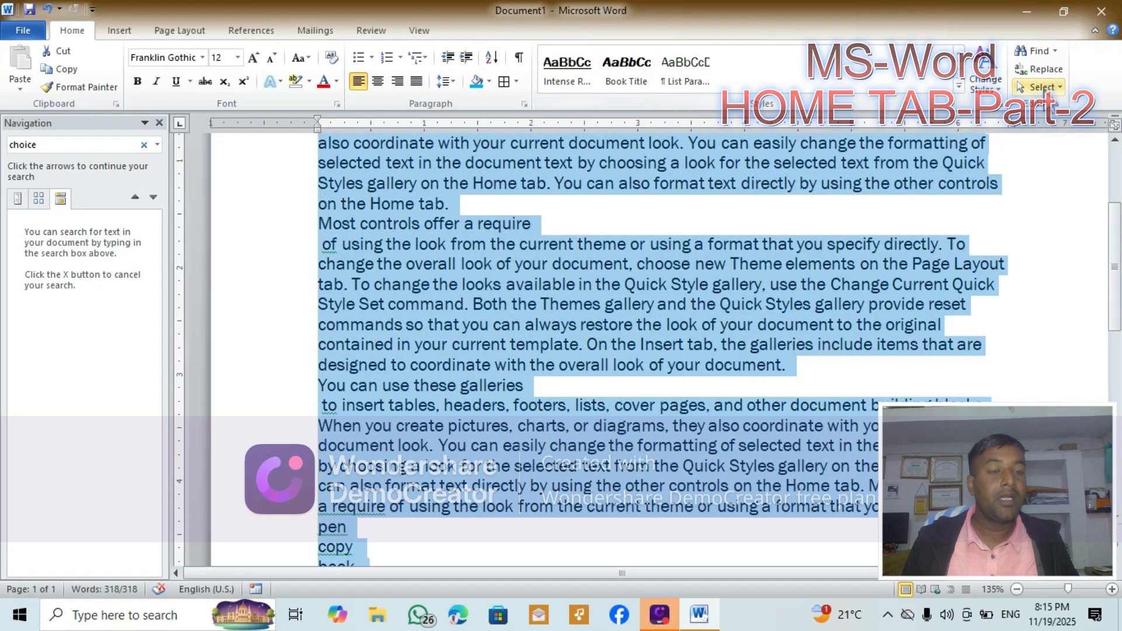
click(1044, 87)
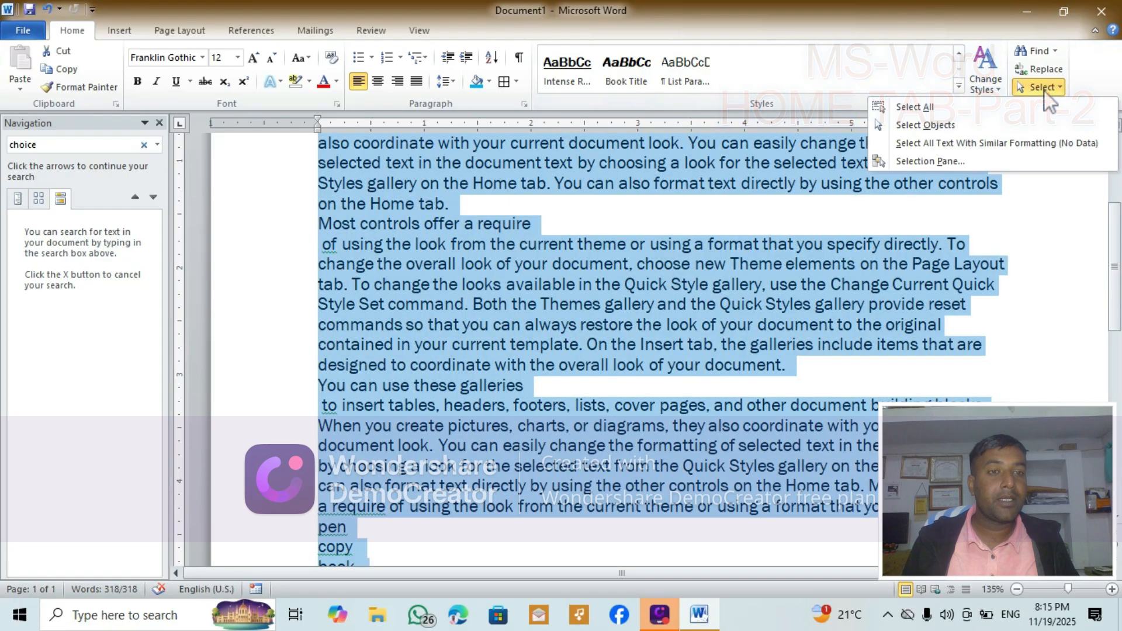
click(963, 125)
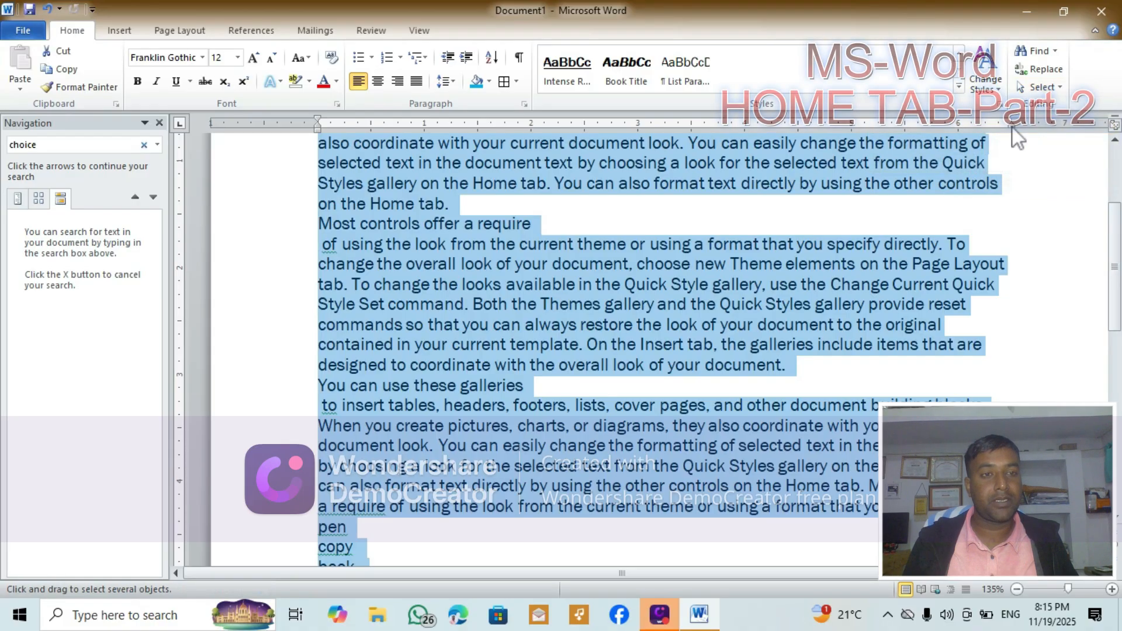
click(973, 244)
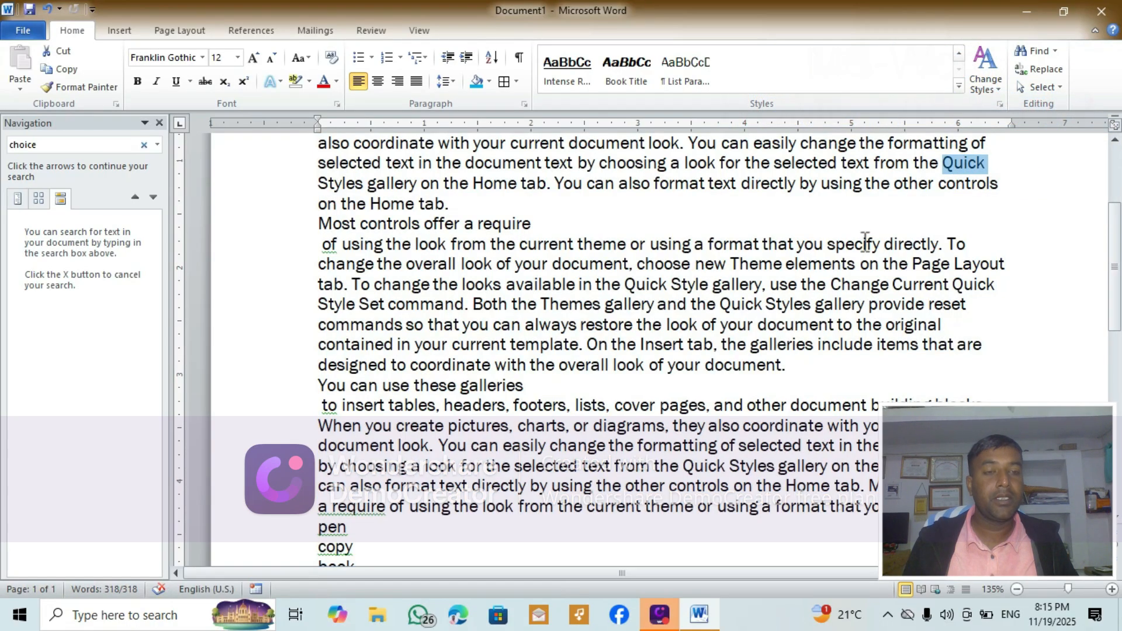
Step: Turn on the Select Objects mode and look through the document for objects
click(1041, 86)
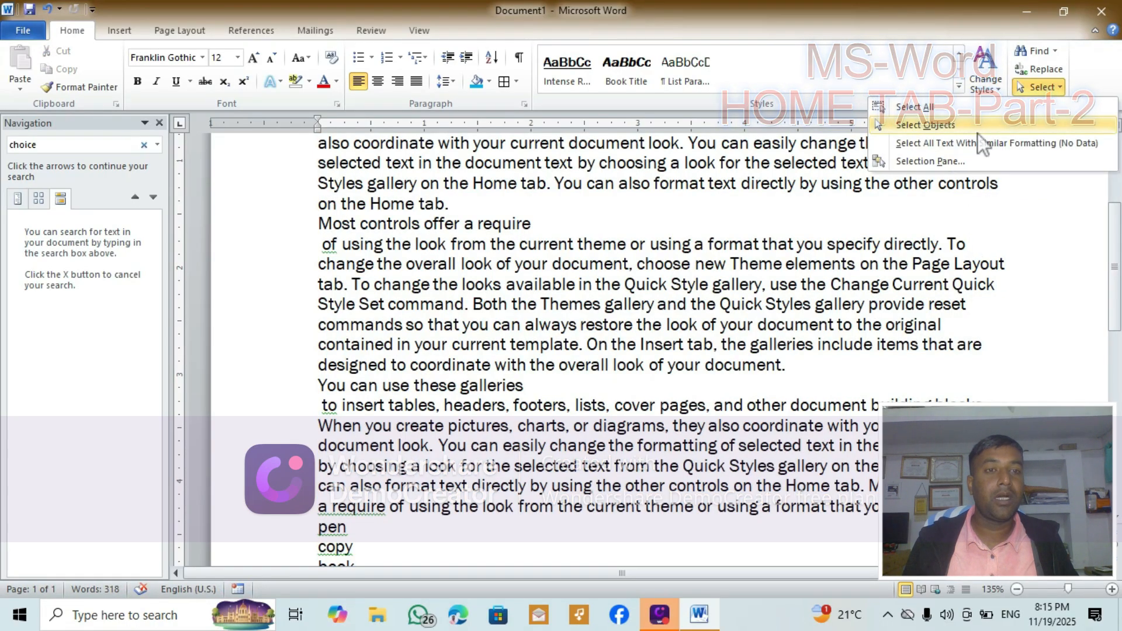
click(962, 125)
scroll(537, 295, up, 3)
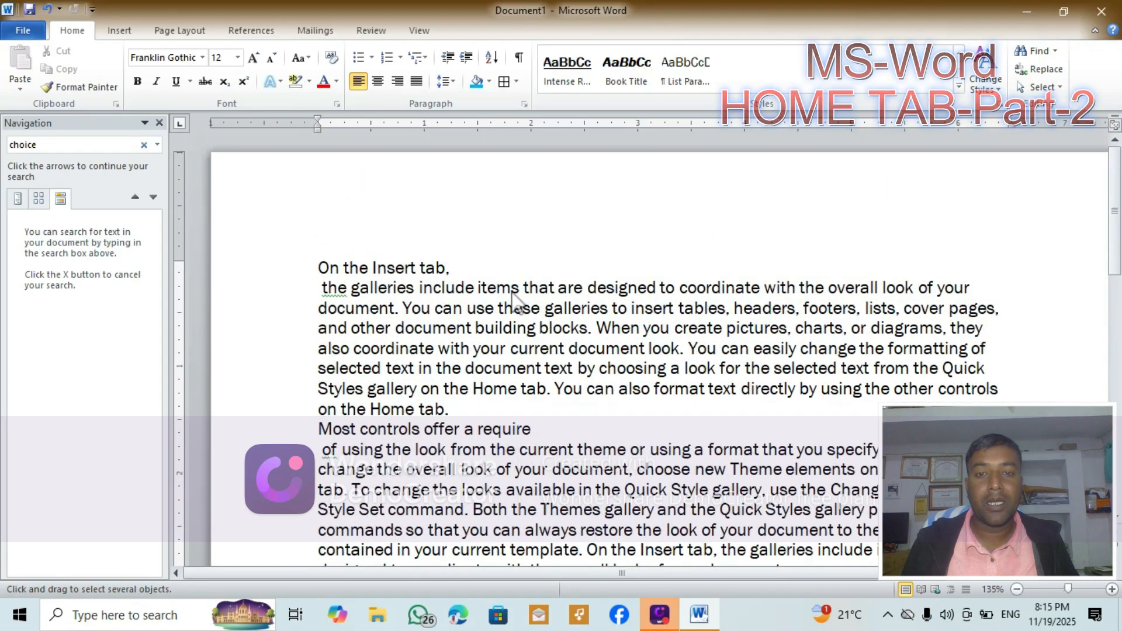
scroll(584, 327, down, 7)
scroll(676, 315, down, 4)
scroll(753, 291, up, 8)
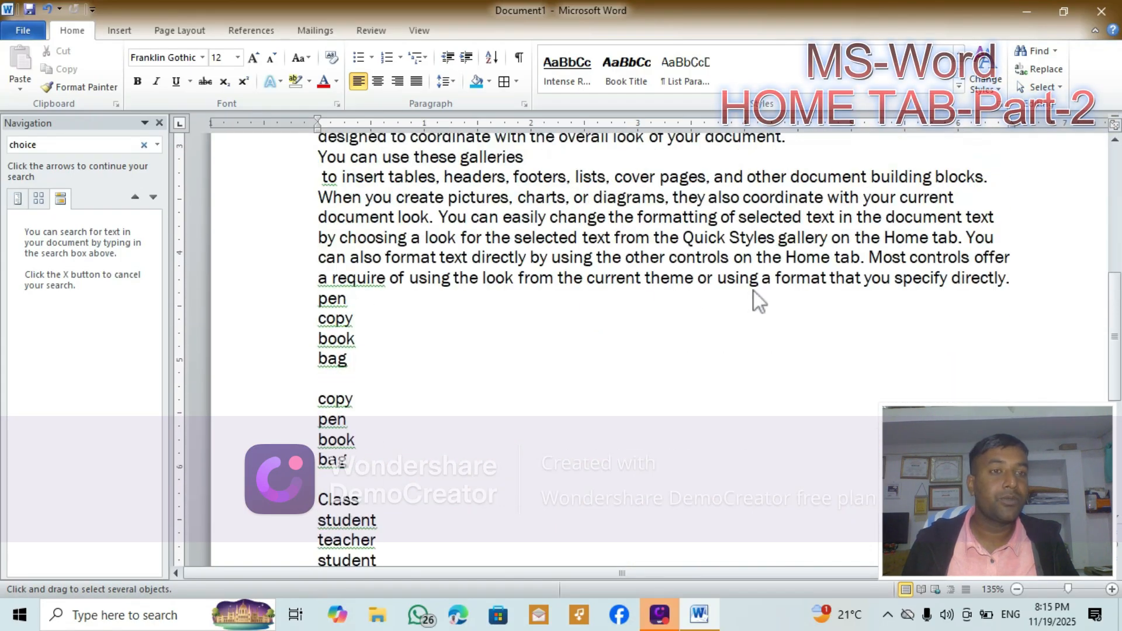
Step: Select all text with similar formatting and check the selection from the start of the document
click(1050, 85)
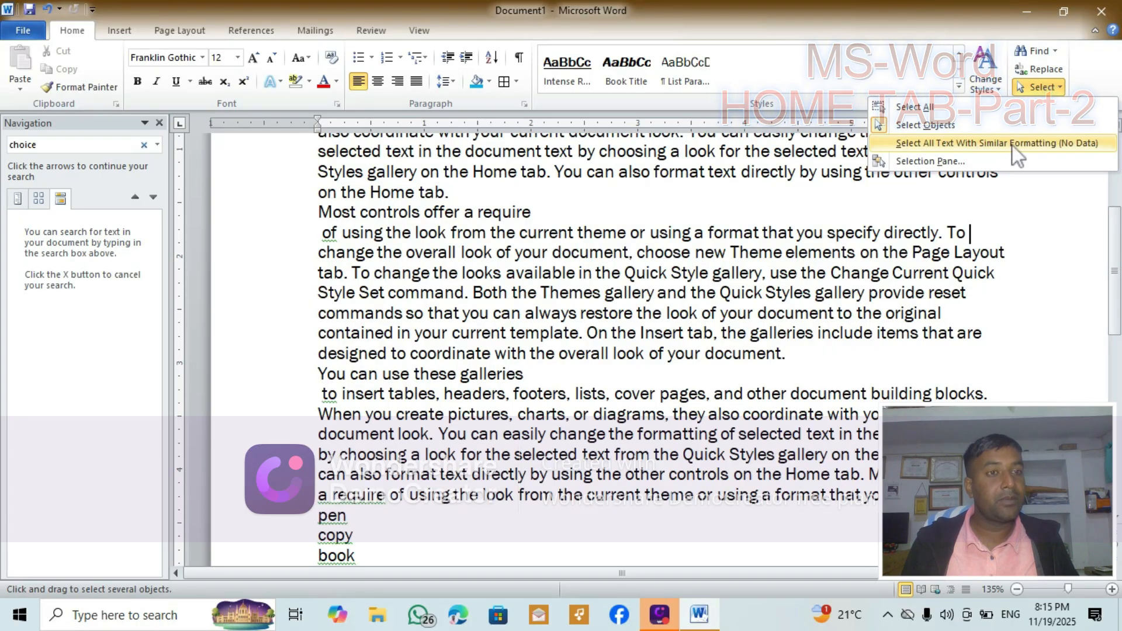
click(1046, 146)
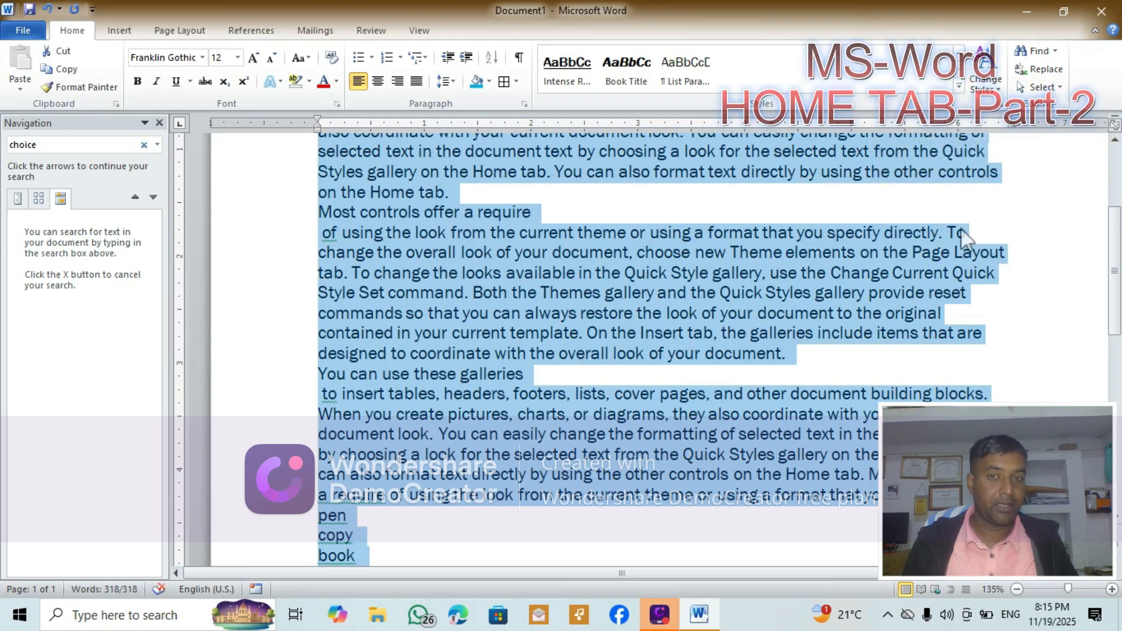
scroll(899, 236, up, 4)
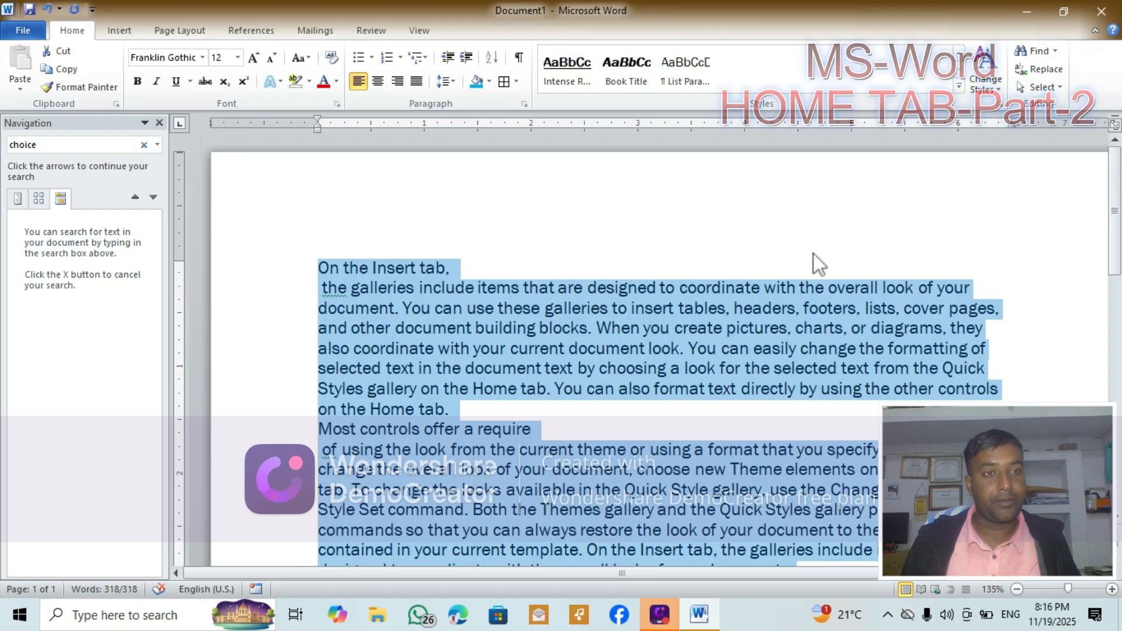
Step: Display the Selection and Visibility pane and examine it alongside the selected text down to the word lists
click(1057, 87)
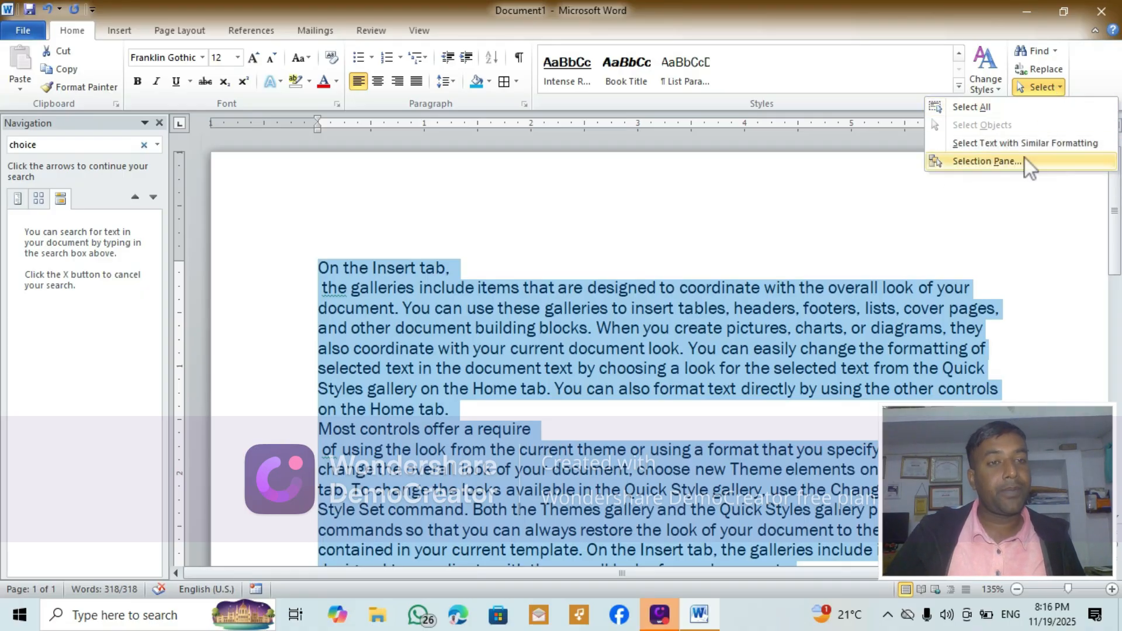
click(1008, 161)
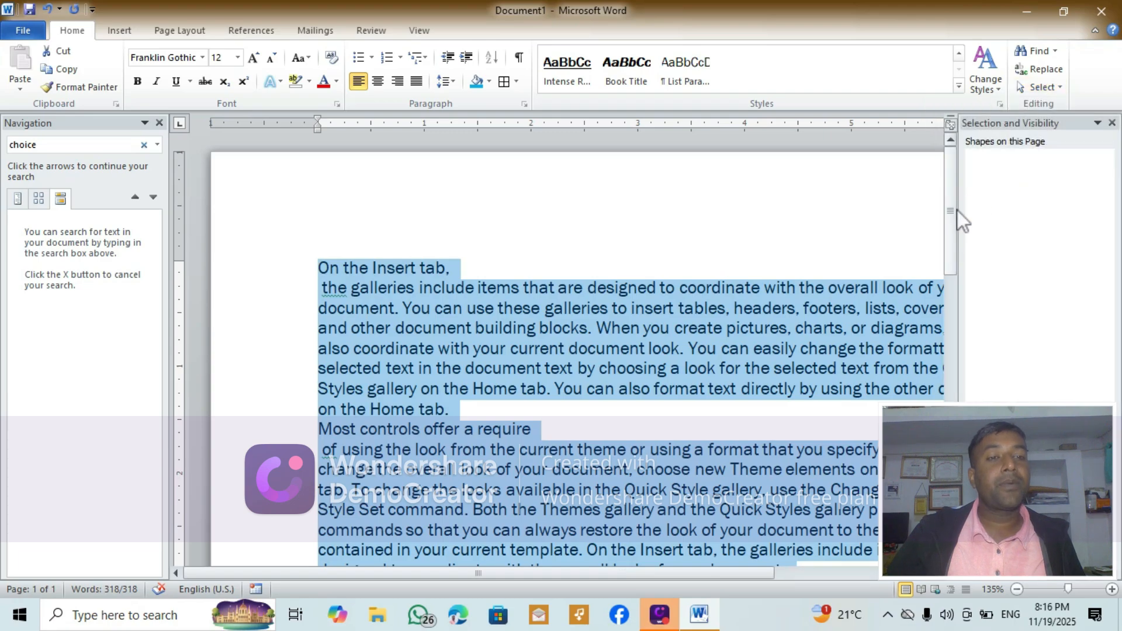
drag(957, 211, 961, 338)
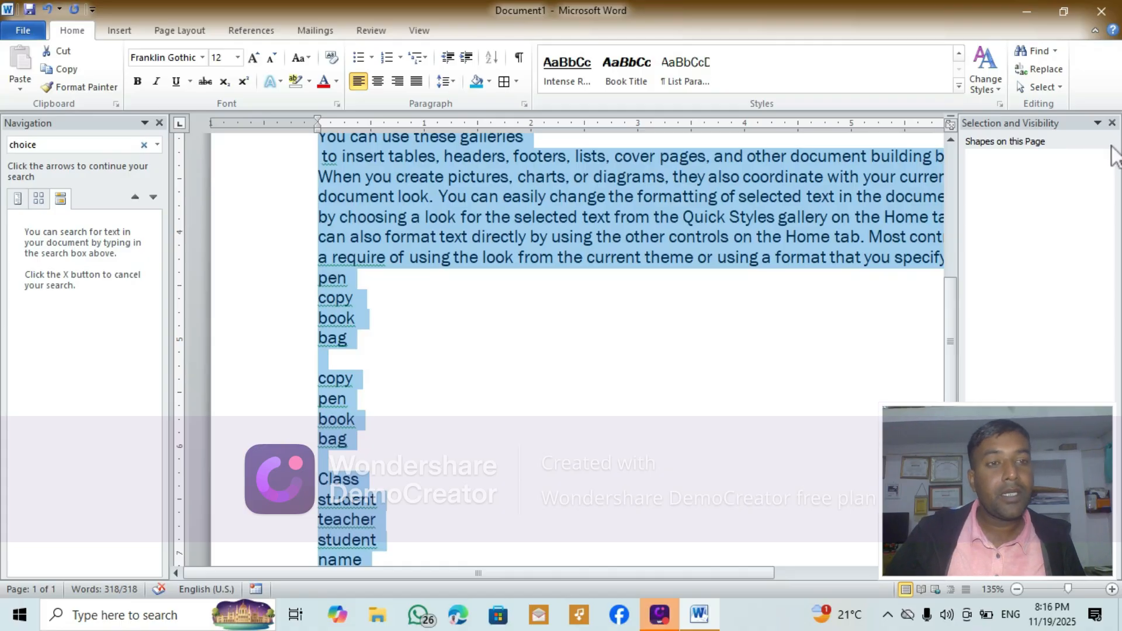
Step: Bold "copy" and "book" in the first word list, and color them and "copy", "pen" and "book" in the second list red
click(446, 357)
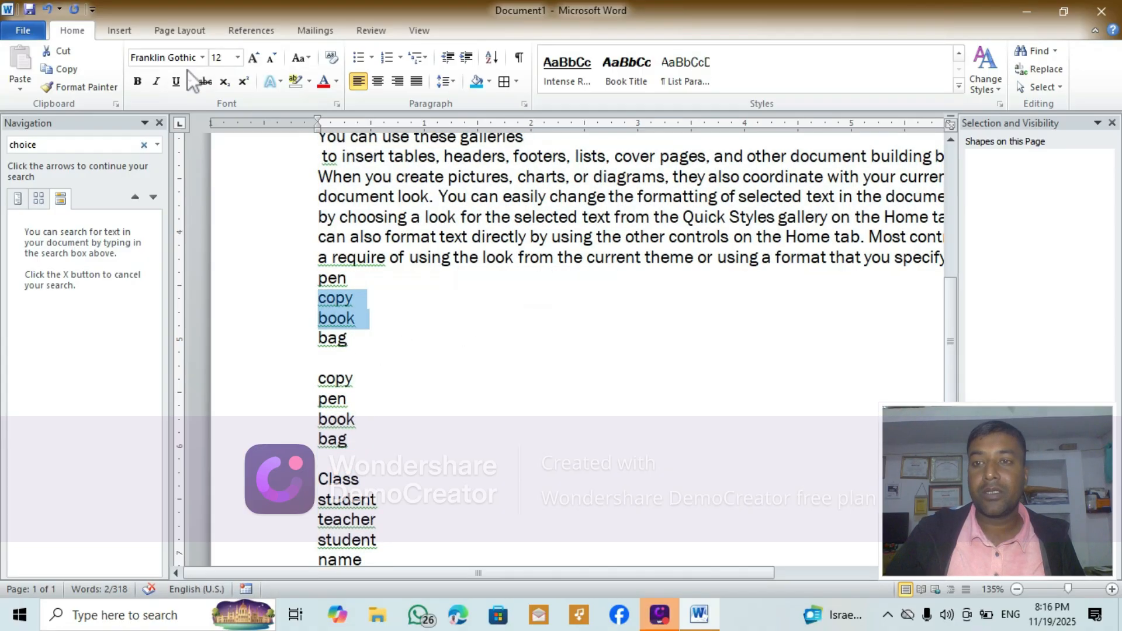
click(138, 82)
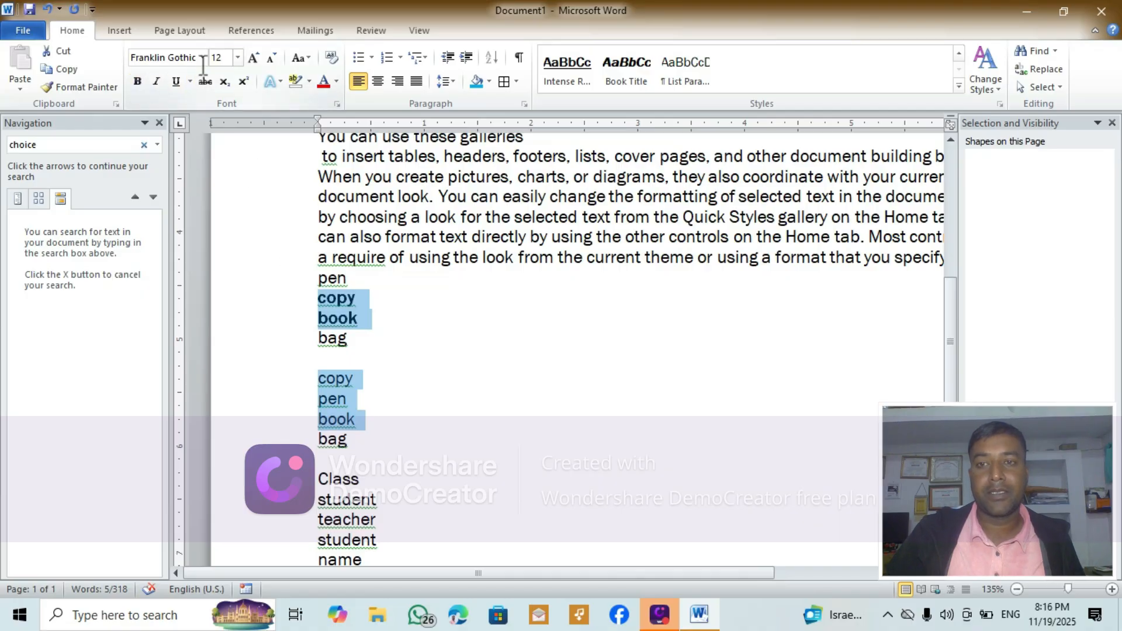
click(328, 83)
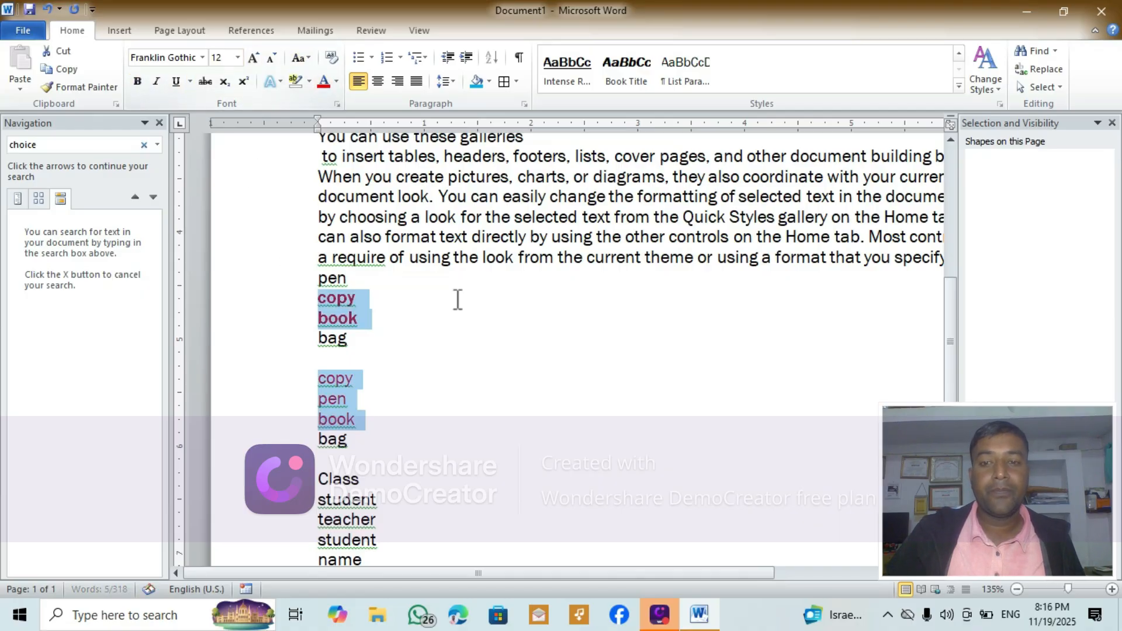
click(541, 386)
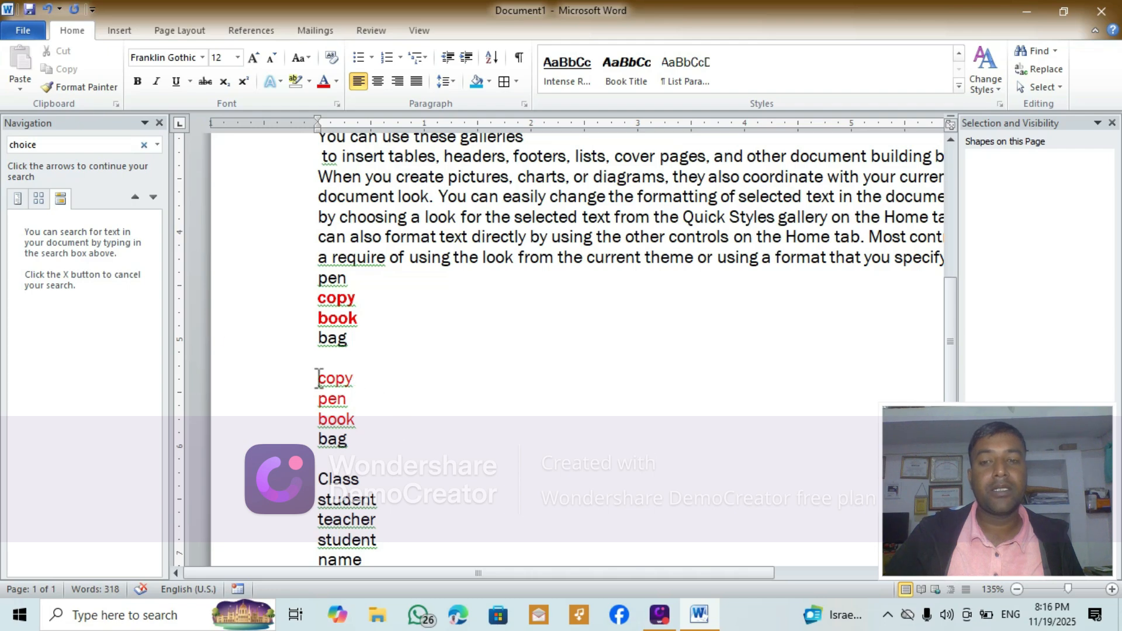
Step: Select the red words in both word lists together and invoke the Selection Pane command for them
drag(318, 378, 383, 418)
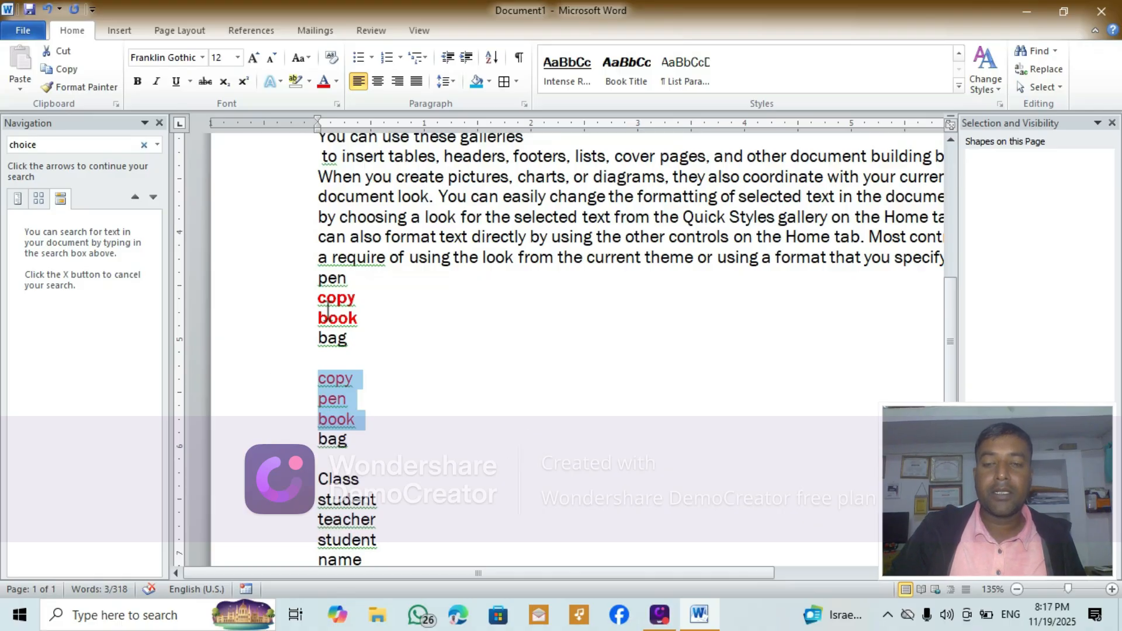
ctrl+drag(321, 299, 366, 313)
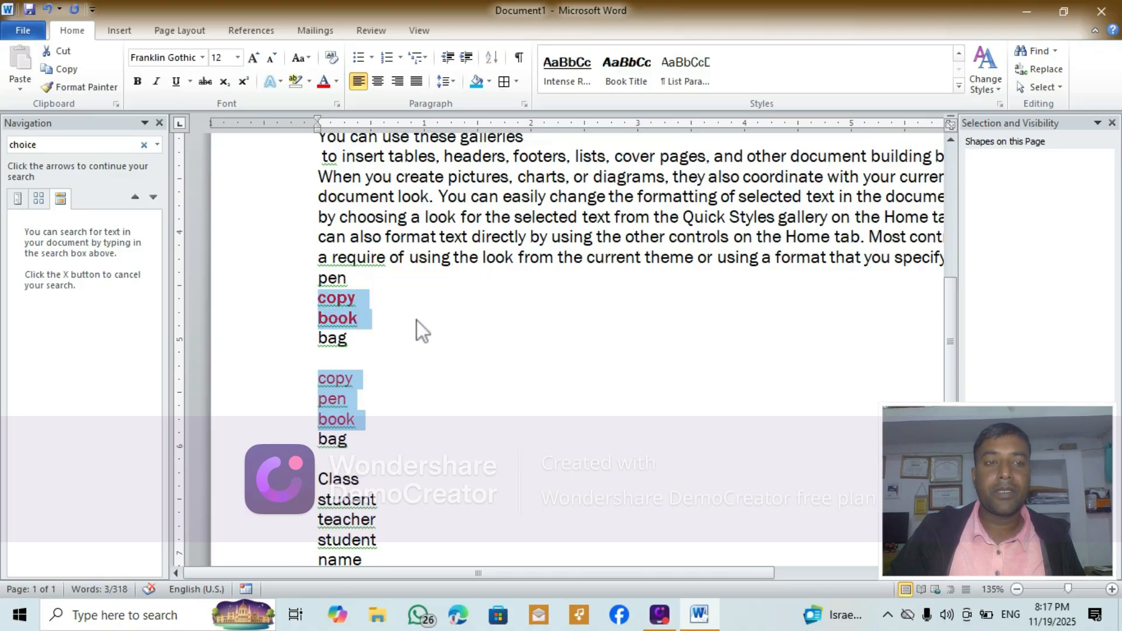
click(1056, 87)
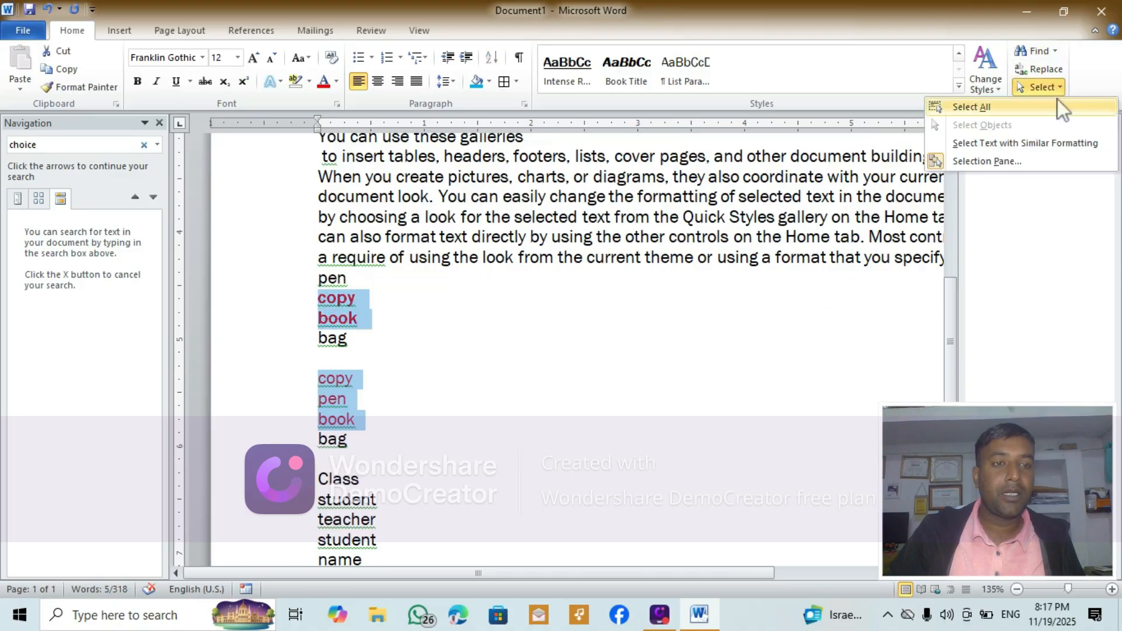
click(1014, 162)
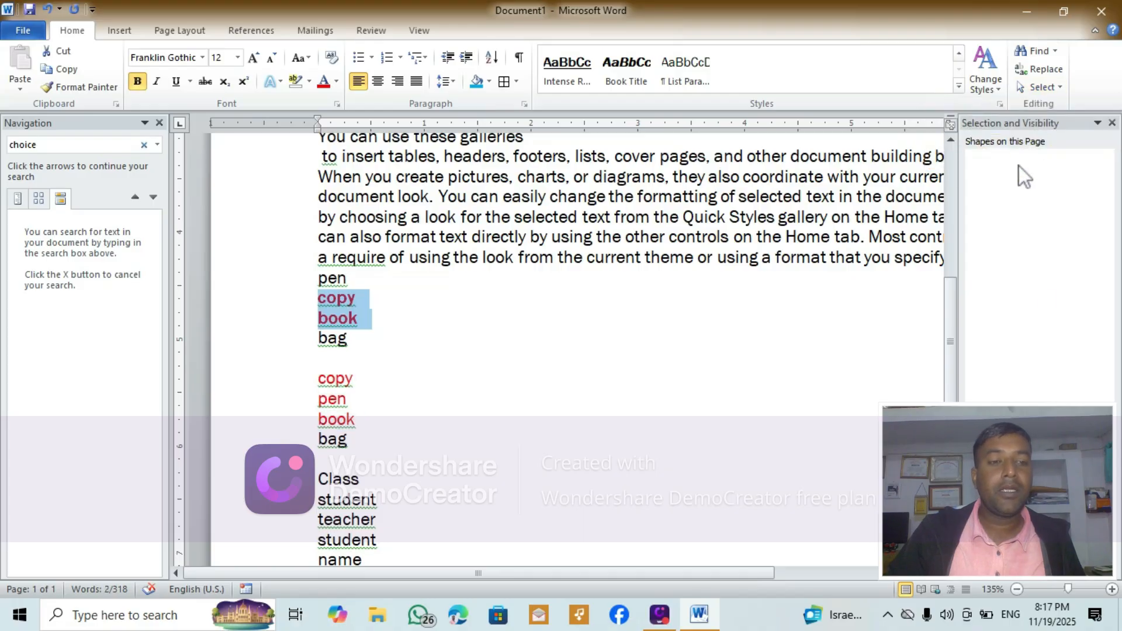